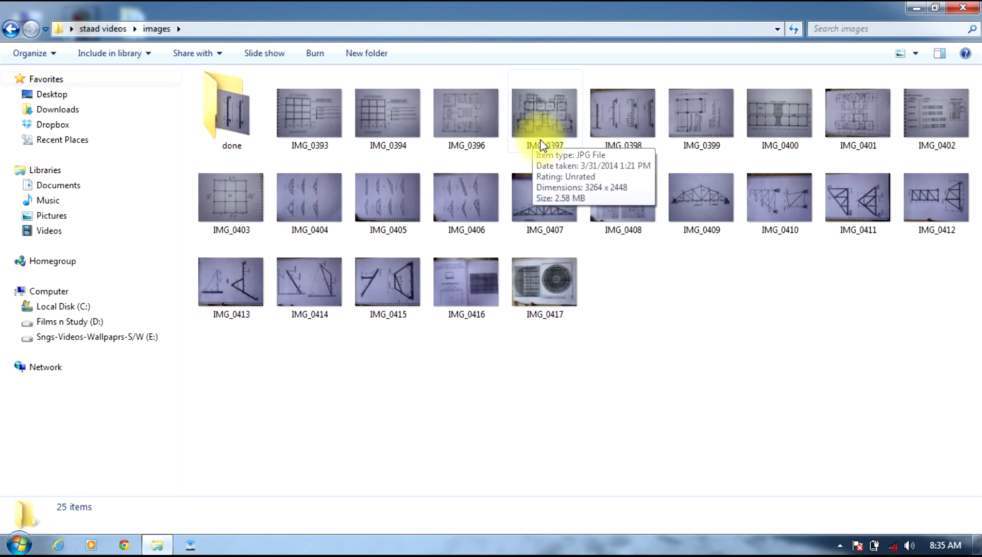
Open the beam-problem photo IMG_0395 from the done folder in Picasa Photo Viewer
left_click(921, 7)
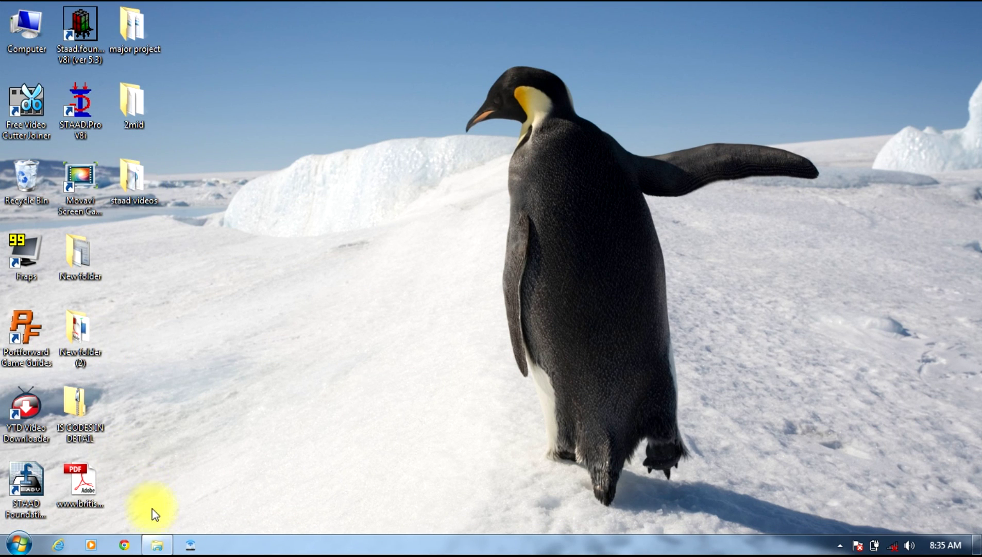
left_click(158, 541)
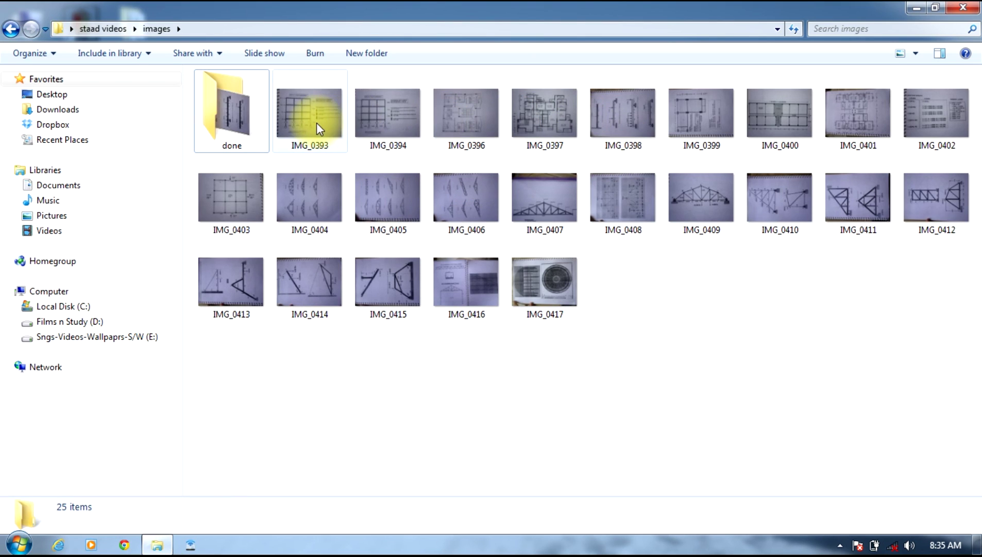
left_click(229, 112)
double_click(229, 112)
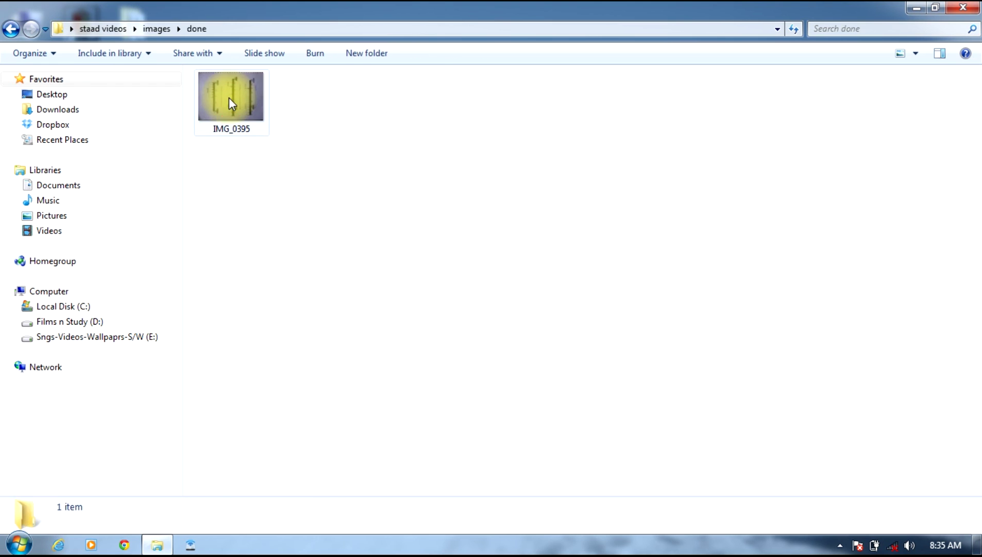
double_click(228, 97)
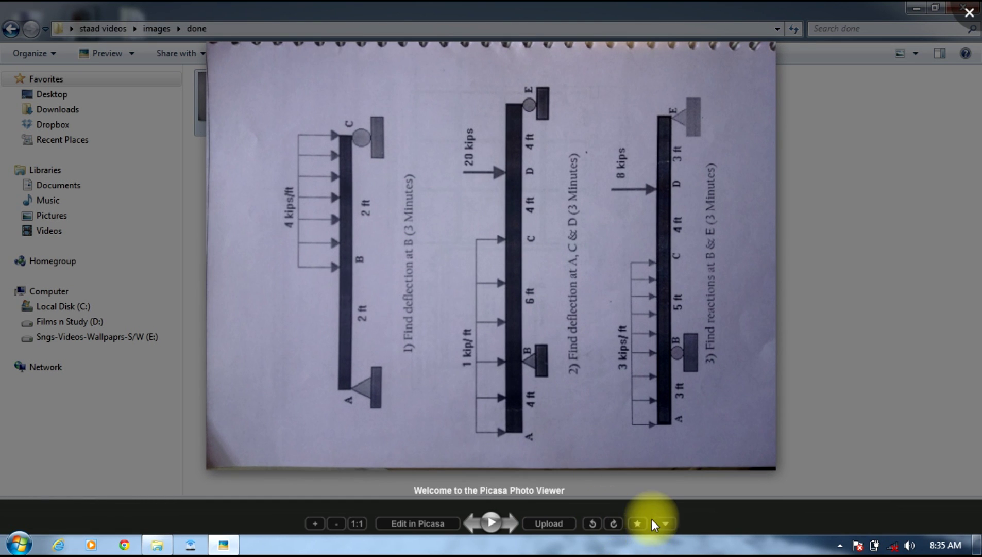
Rotate IMG_0395 clockwise so the beam problems read upright
left_click(614, 523)
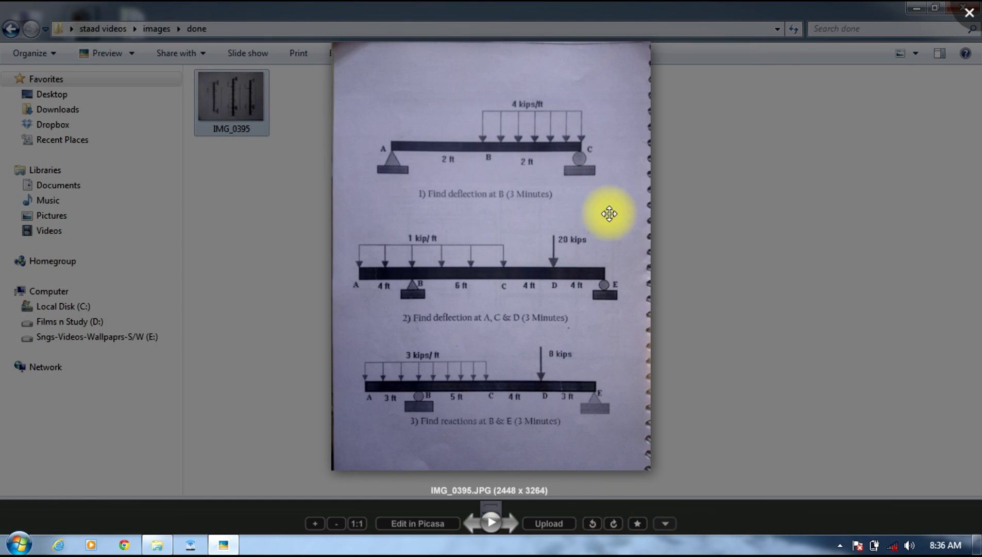
scroll(609, 212, "up", 3)
scroll(608, 213, "down", 3)
Leave full screen, stretch the photo window to both screen edges and zoom in
left_click(852, 3)
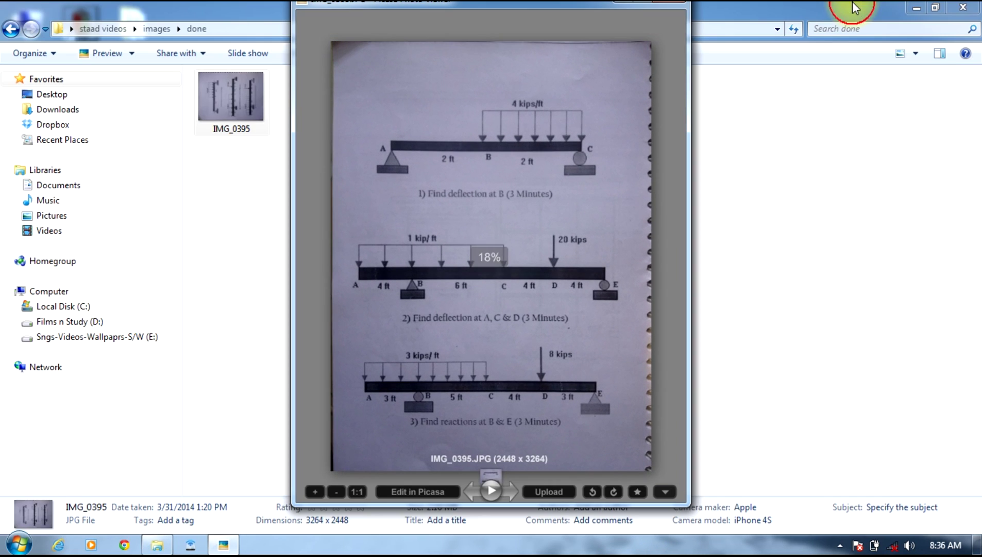
left_click(918, 8)
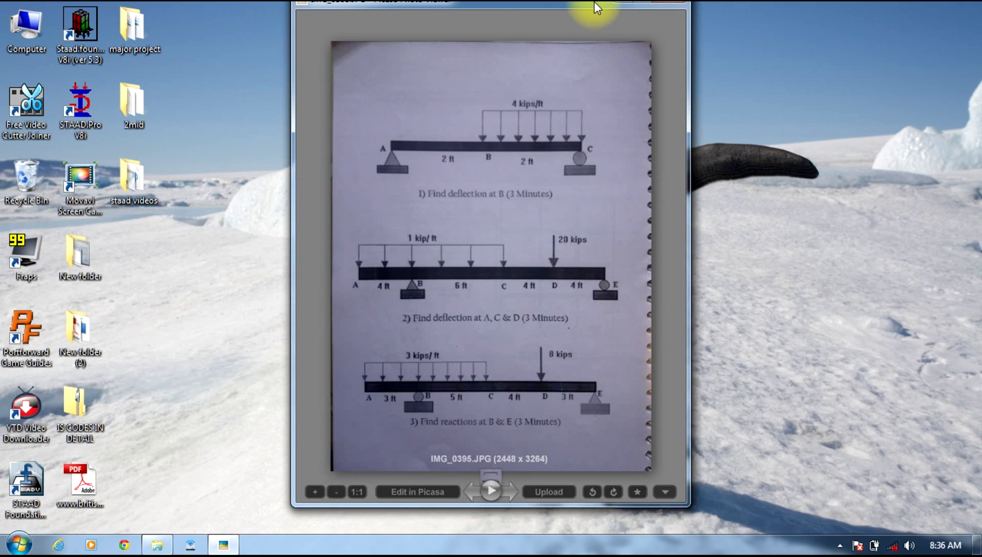
left_click_drag(592, 10, 603, 26)
left_click_drag(700, 67, 978, 129)
left_click_drag(292, 125, 2, 121)
scroll(520, 114, "up", 3)
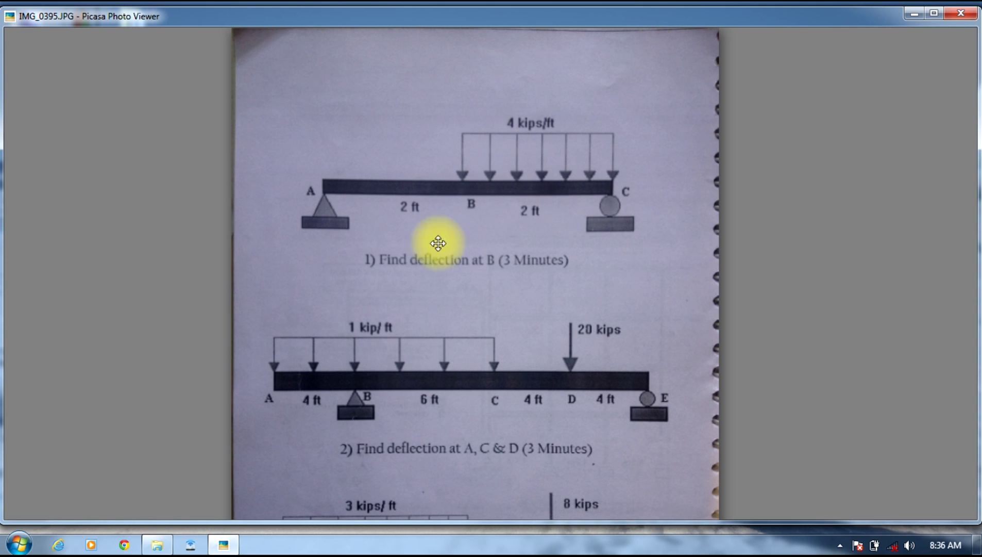
Launch STAAD.Pro and create a new Plane project 'shgfd' using Foot and KiloPound units
left_click(221, 544)
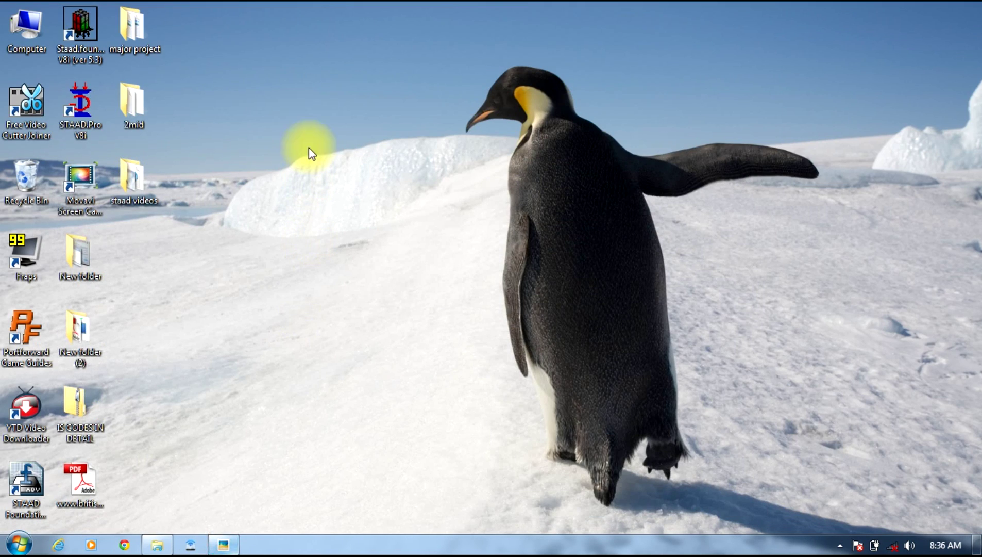
double_click(94, 111)
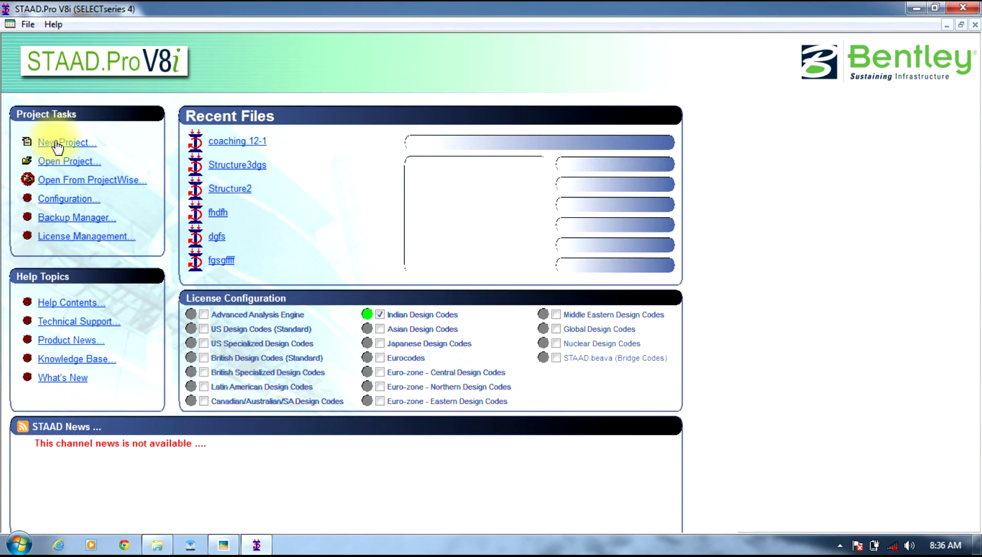
left_click(58, 146)
left_click(340, 173)
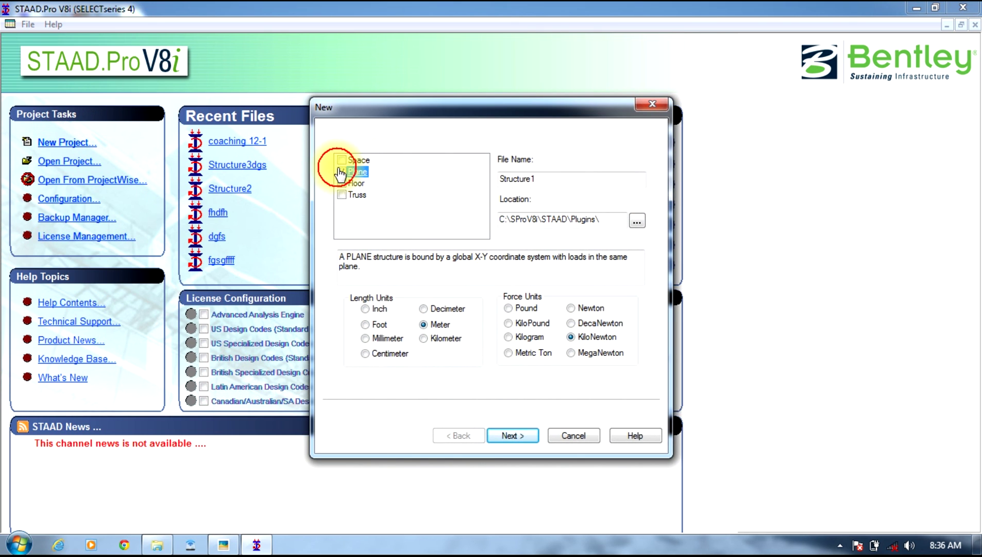
left_click_drag(541, 179, 22, 182)
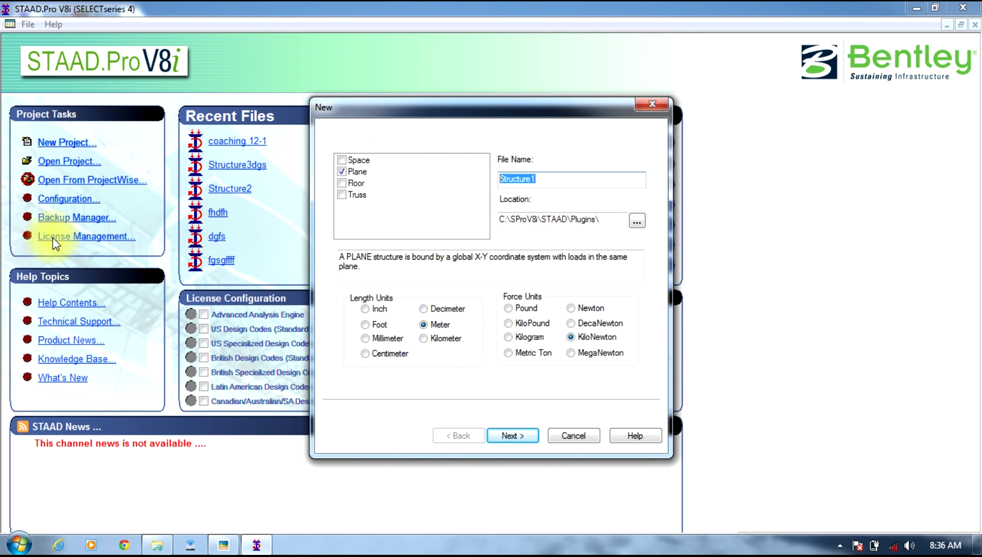
type("shgfd")
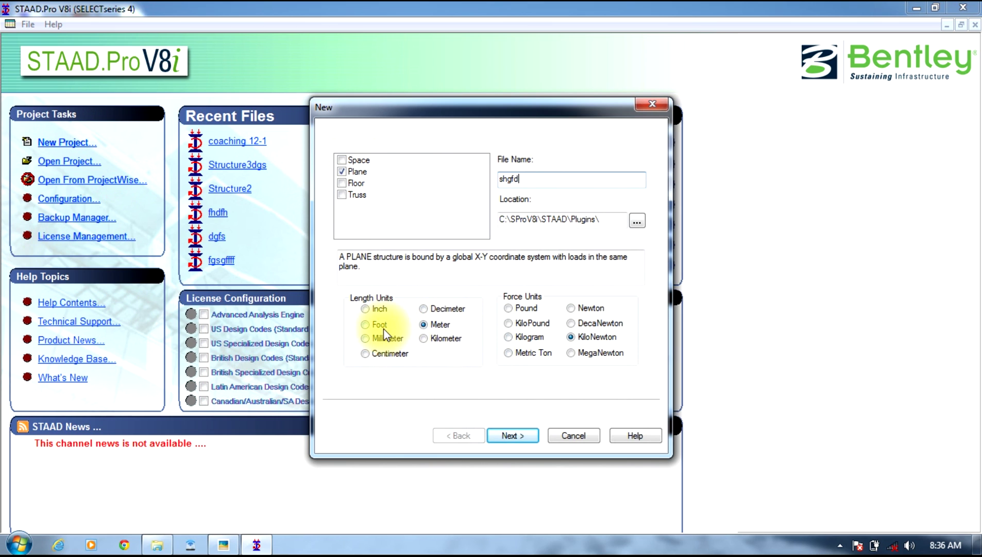
left_click(375, 325)
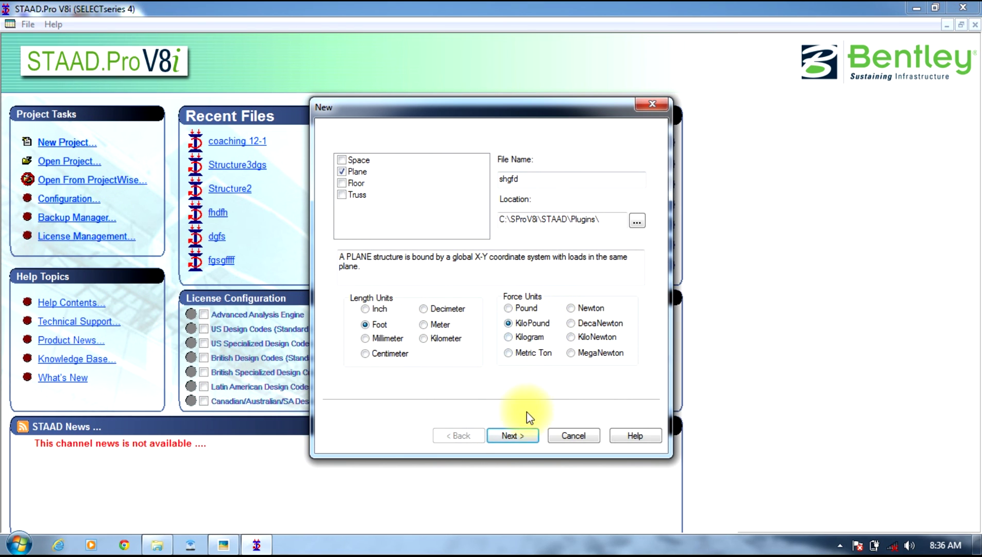
left_click(523, 435)
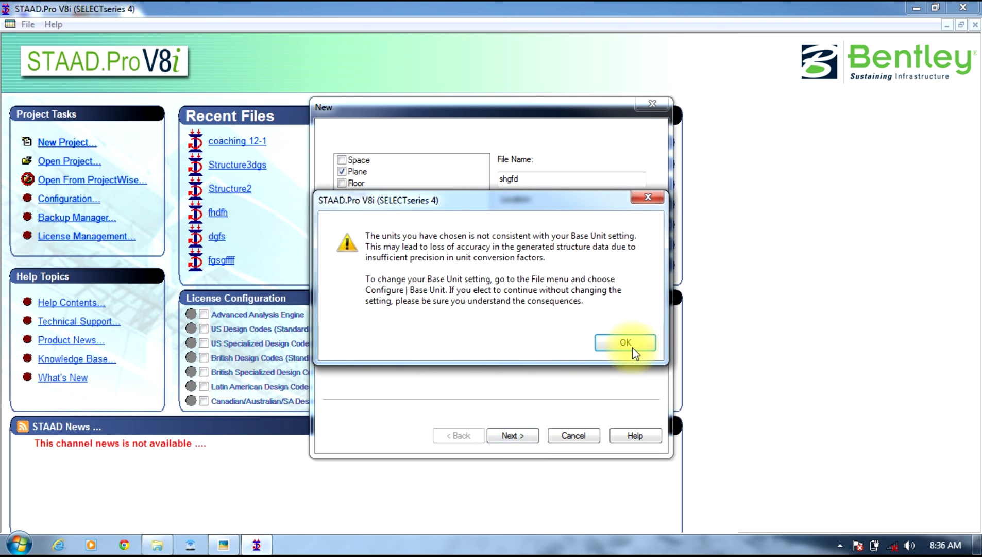
left_click(630, 344)
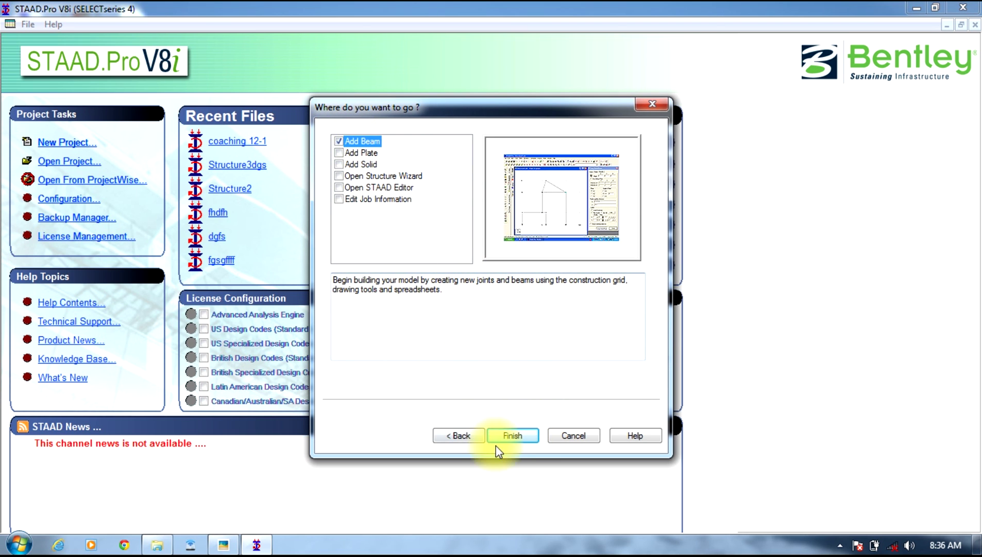
left_click(514, 438)
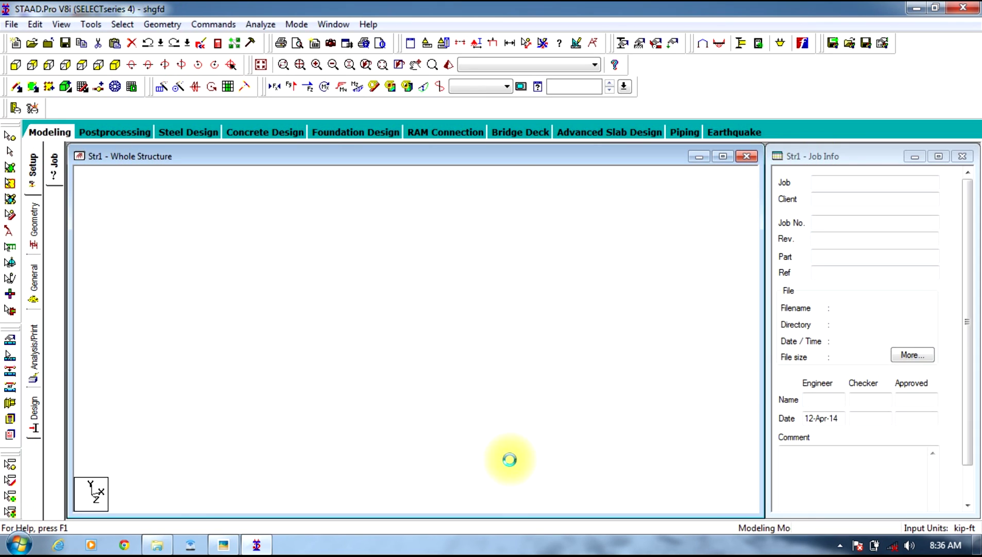
In the +Z view, draw beam 1 from the grid origin to x = 4 ft
left_click(15, 66)
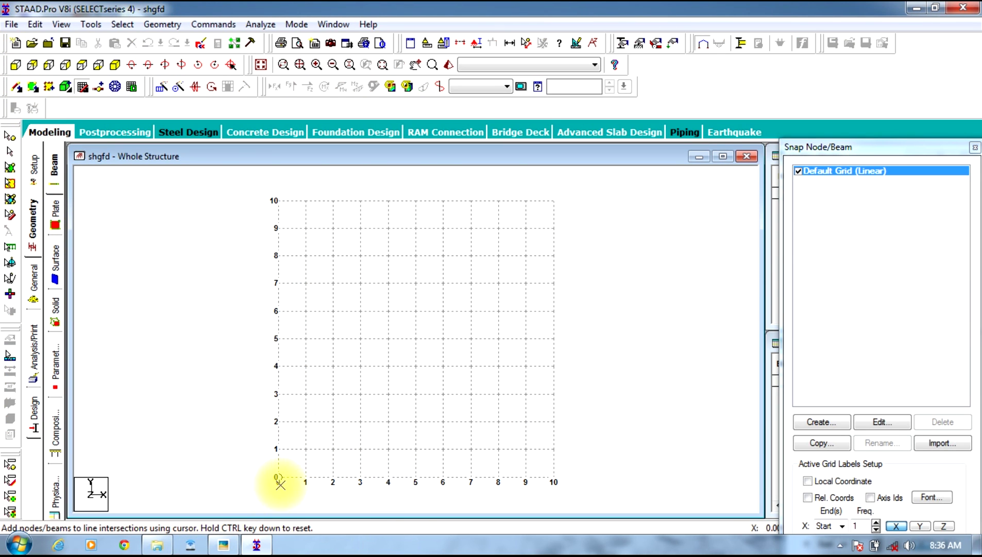
left_click(231, 544)
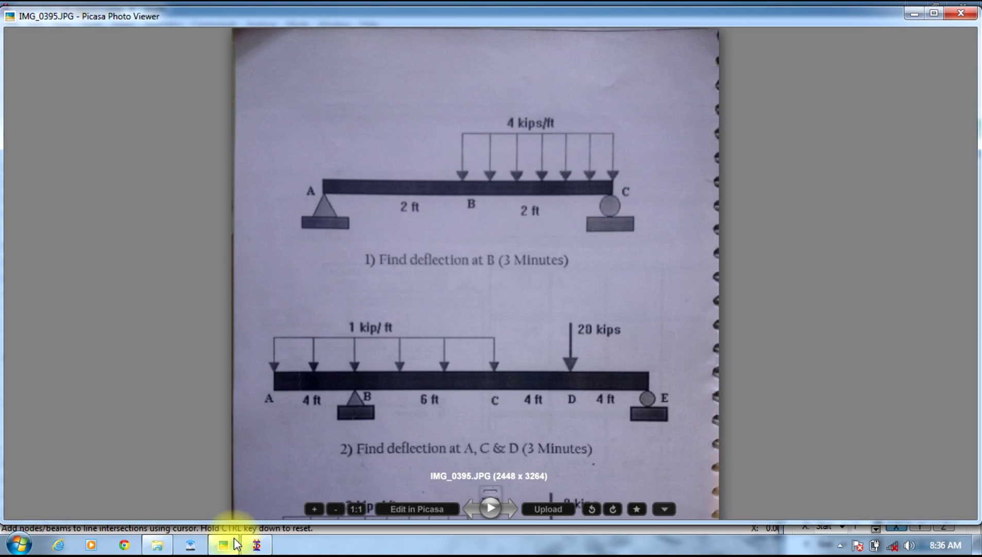
scroll(482, 83, "up", 3)
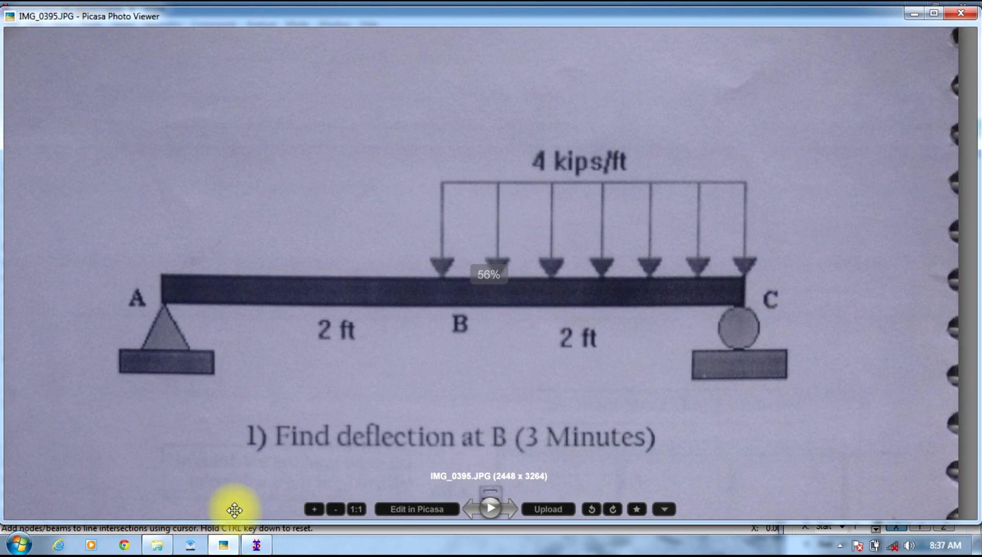
left_click(224, 542)
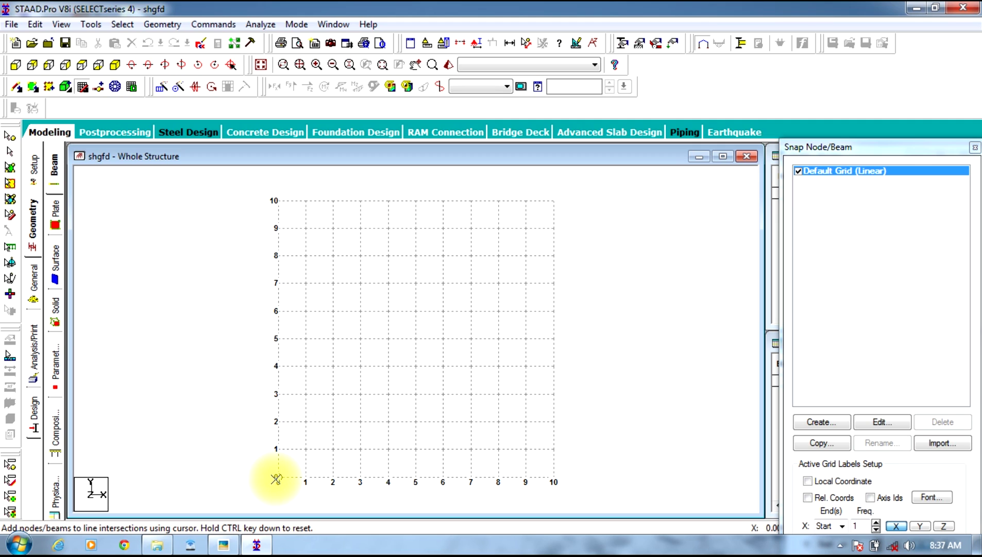
left_click(276, 477)
left_click(388, 477)
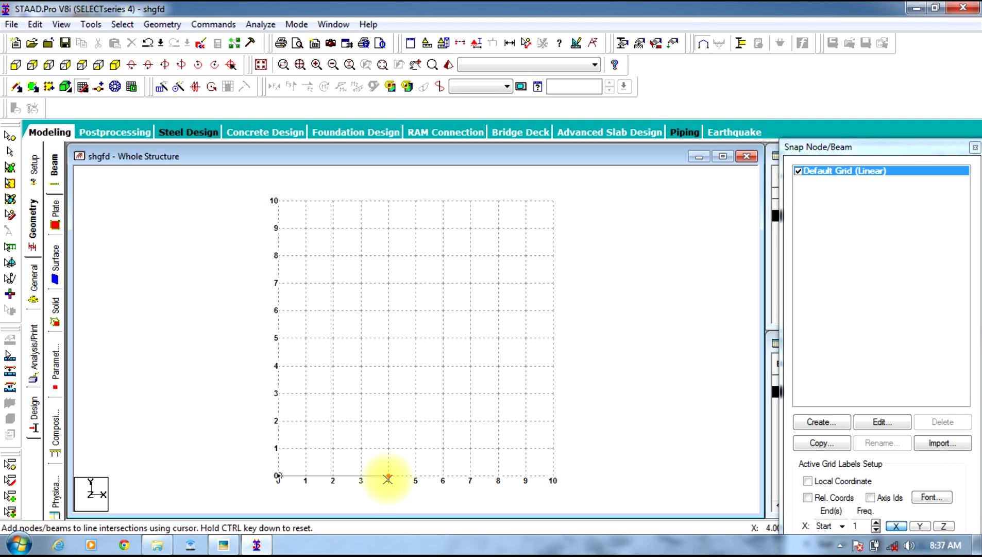
key("Escape")
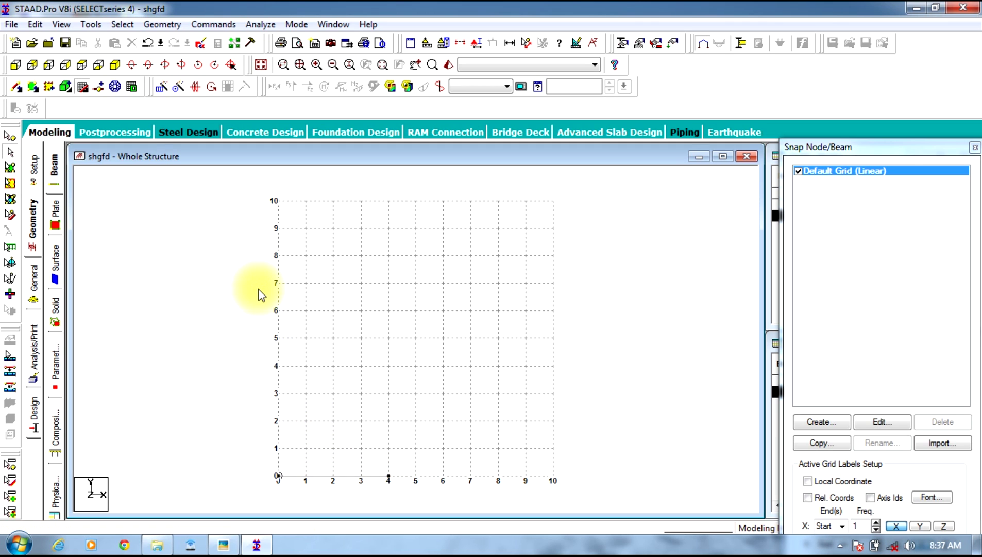
Define a CONCRETE rectangular section with YD 0.45 ft and ZD 0.3 ft
left_click(82, 87)
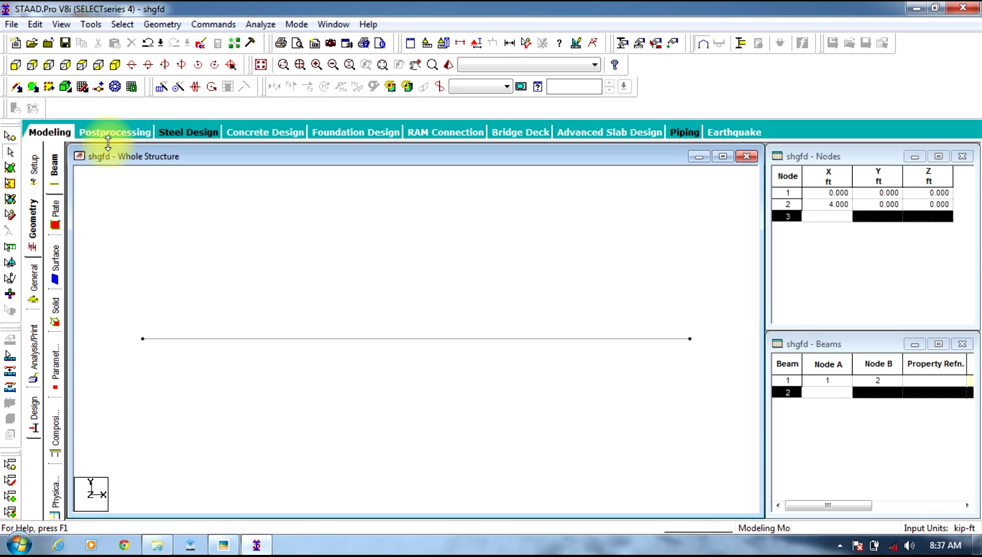
left_click(27, 281)
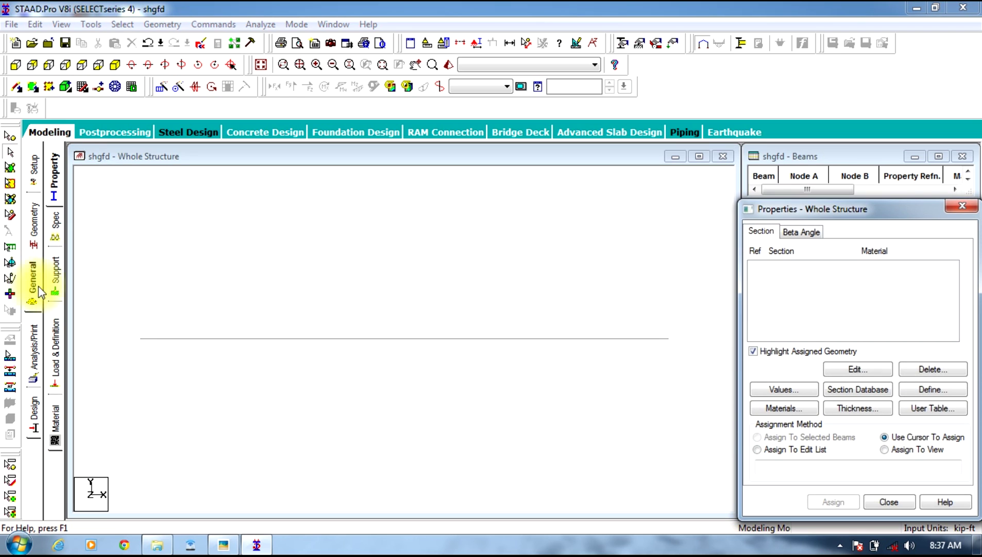
left_click(931, 389)
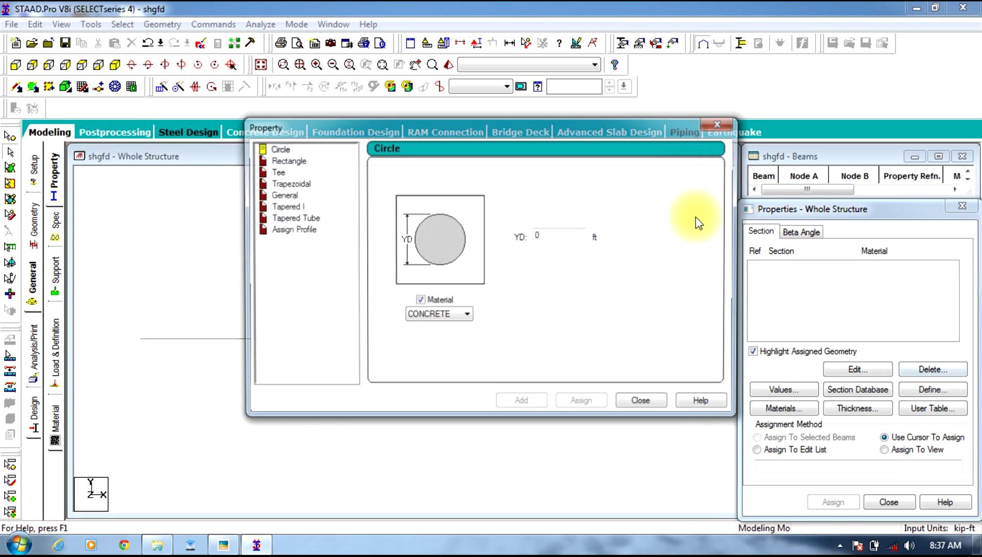
left_click(285, 160)
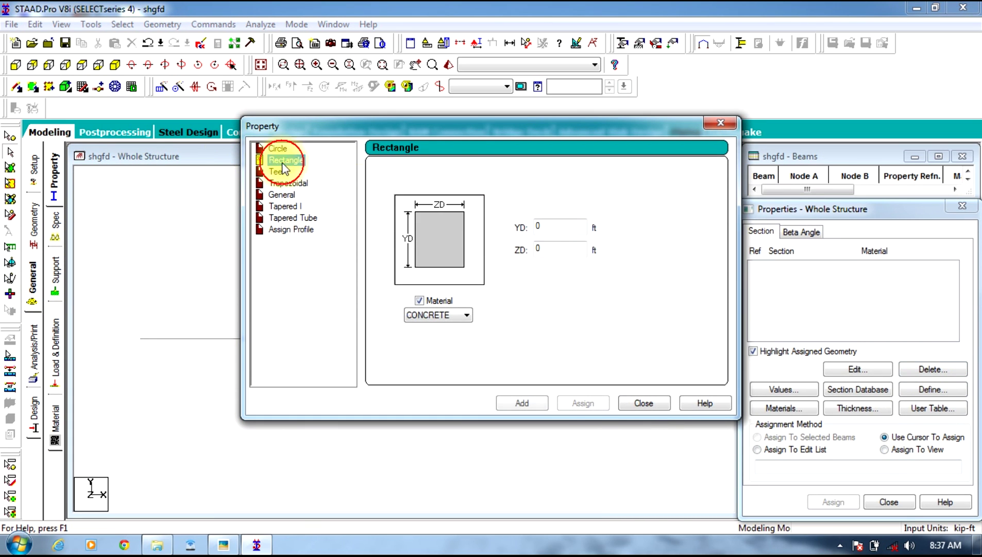
left_click(558, 225)
type(".45")
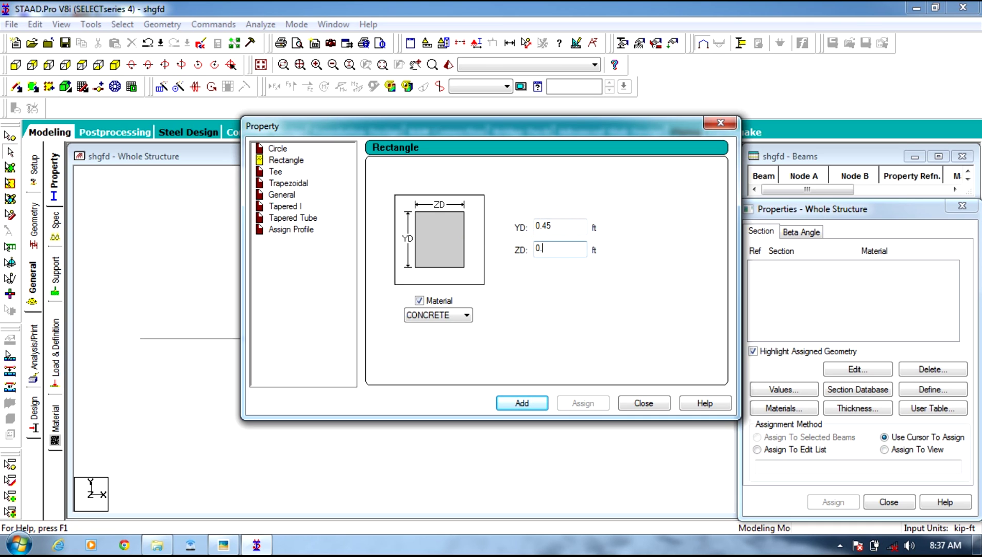
type(".3")
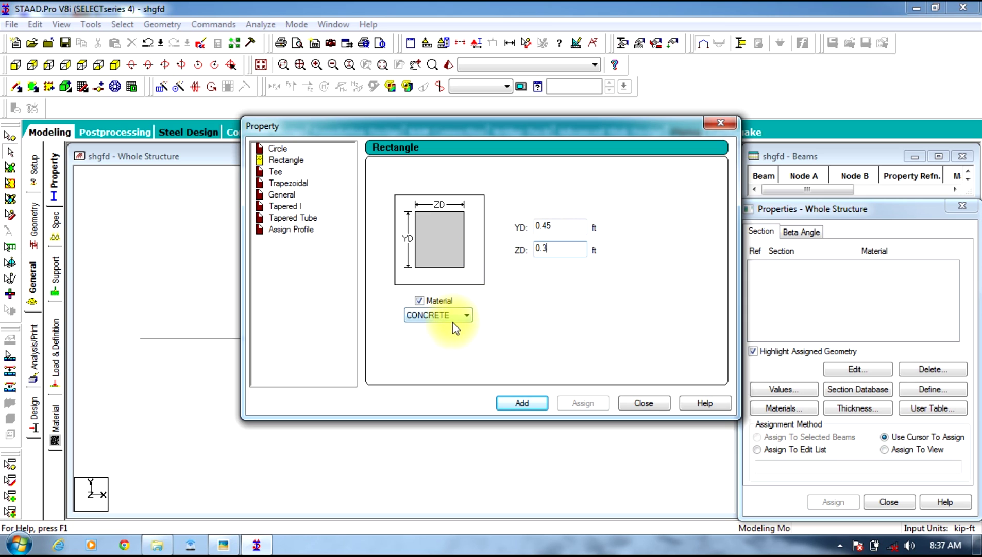
left_click(467, 315)
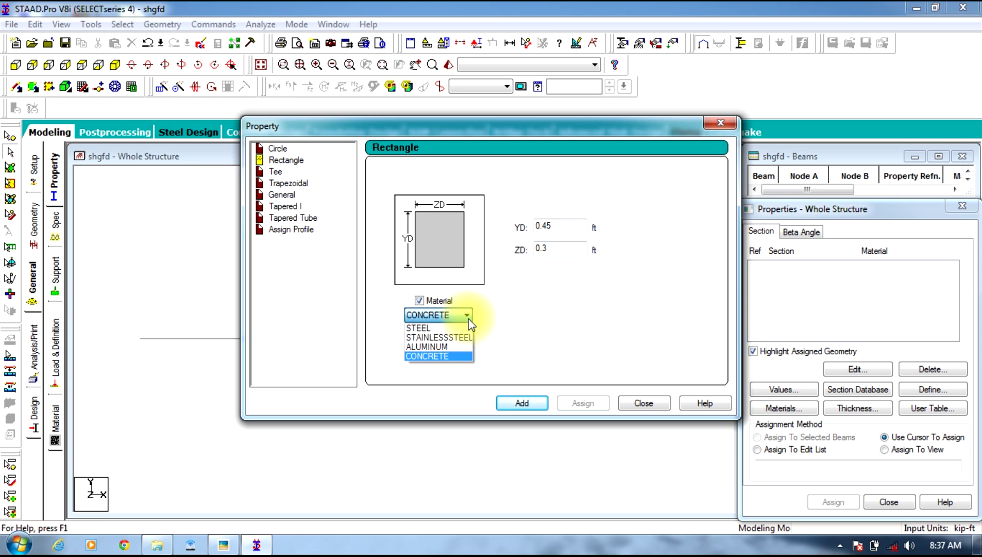
left_click(467, 315)
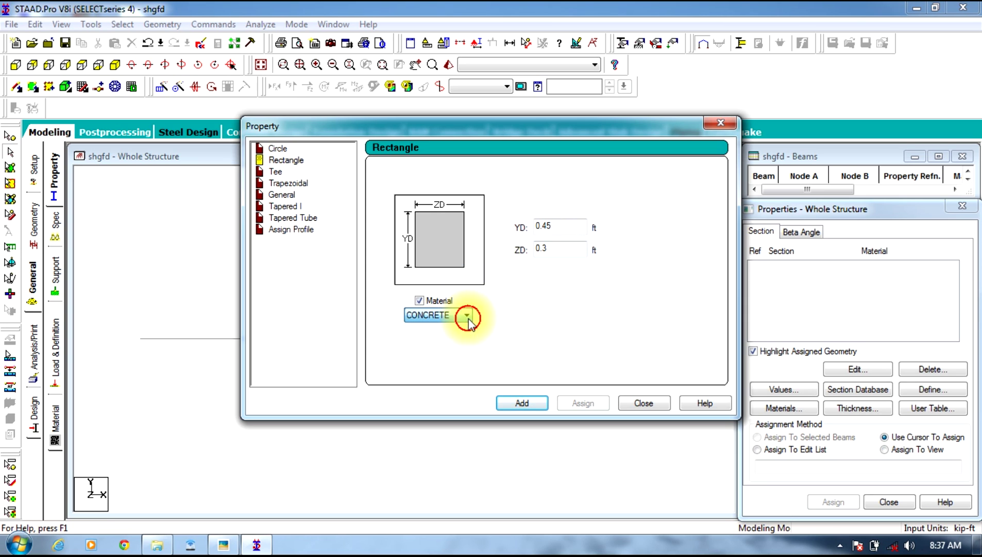
left_click(540, 404)
left_click(635, 404)
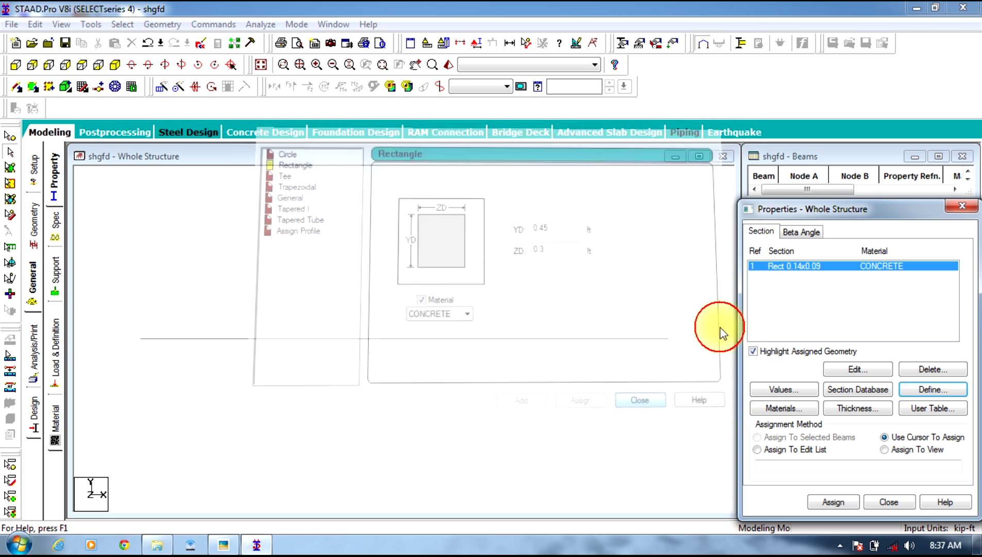
Assign the Rect 0.14x0.09 section to beam 1 so it is labelled R1
left_click(792, 266)
left_click_drag(693, 322, 97, 373)
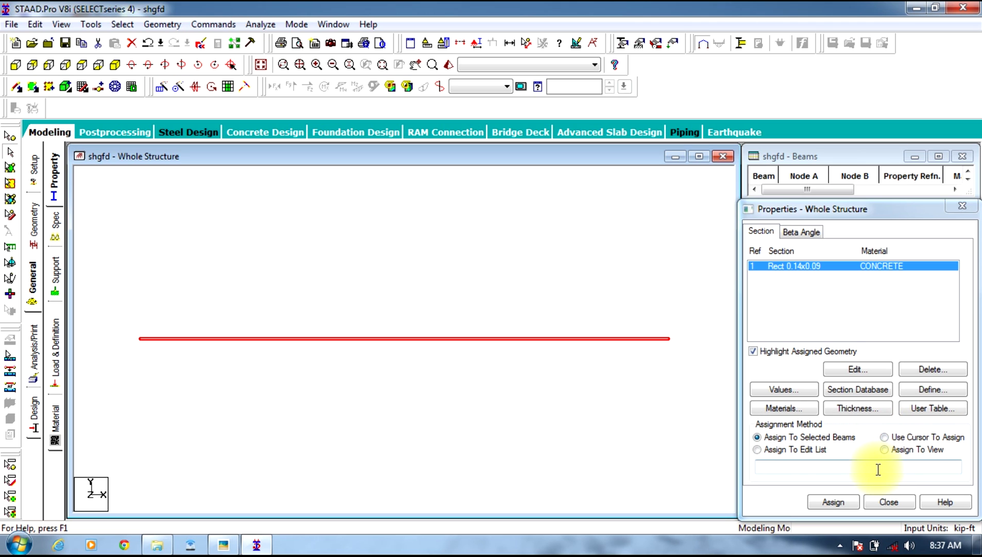
left_click(834, 501)
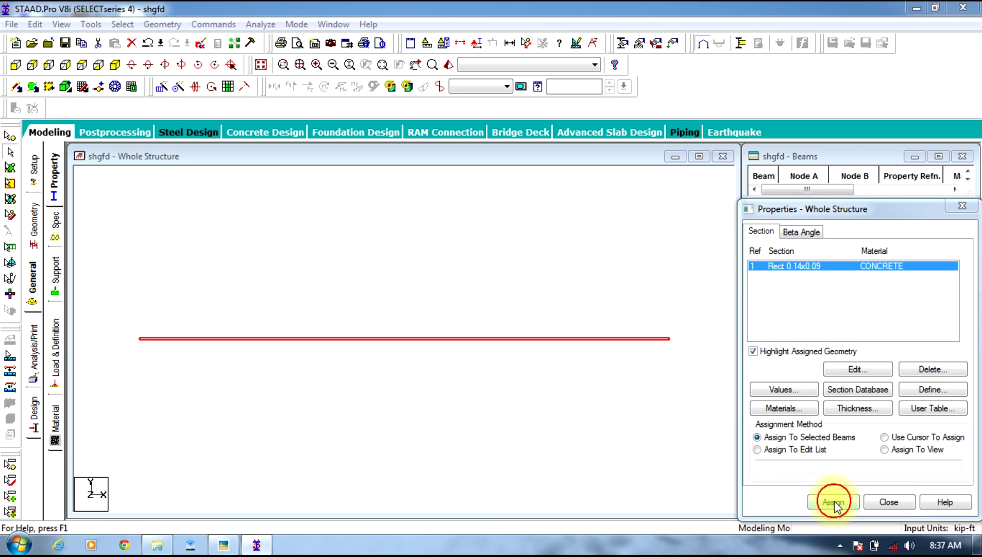
left_click(858, 398)
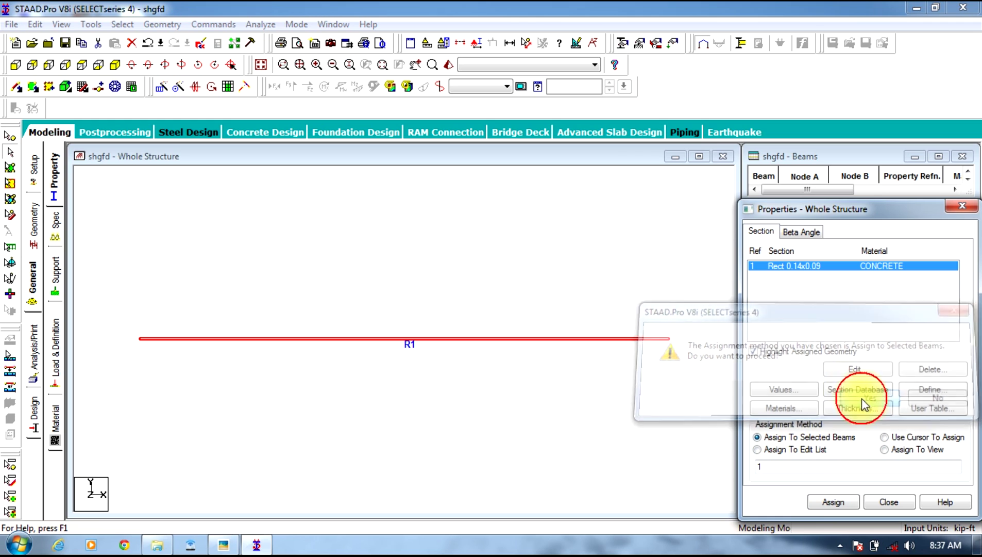
left_click(298, 362)
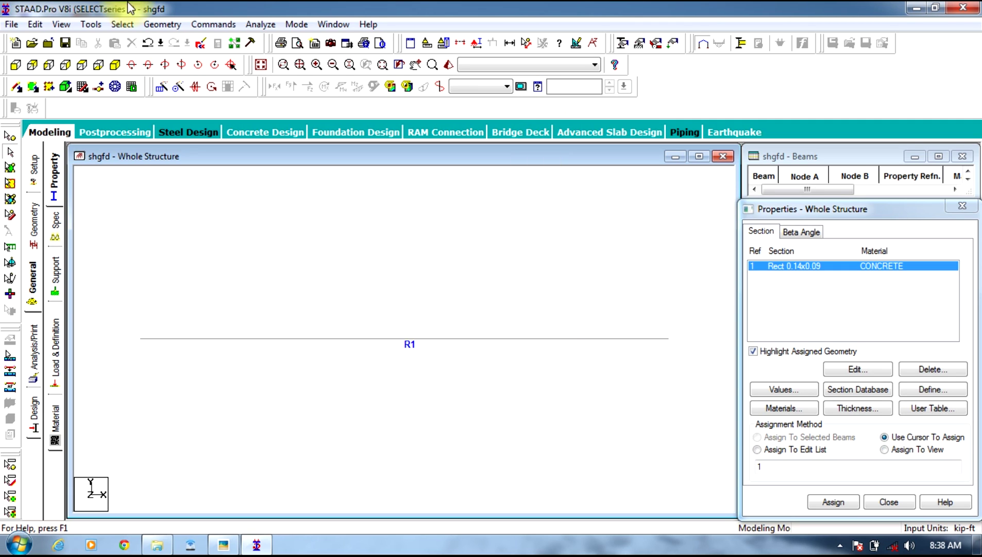
Create a Pinned support (Support 2) and a Fixed But support (Support 3)
left_click(56, 289)
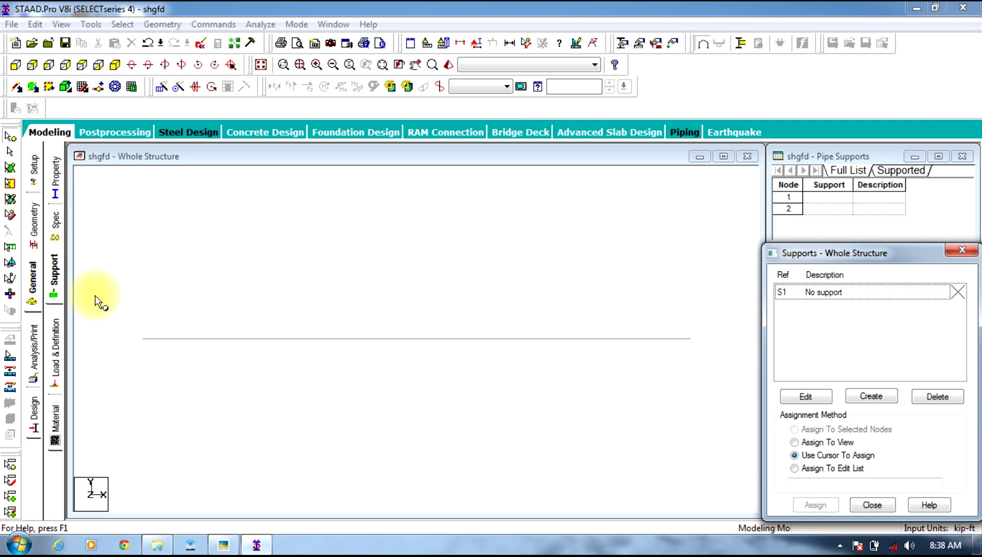
left_click(852, 396)
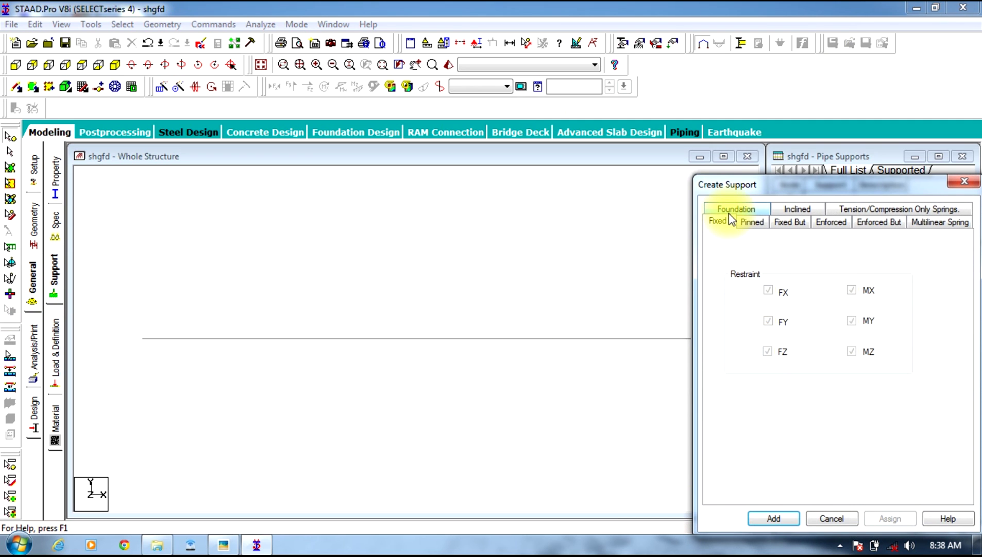
left_click(752, 221)
left_click(775, 518)
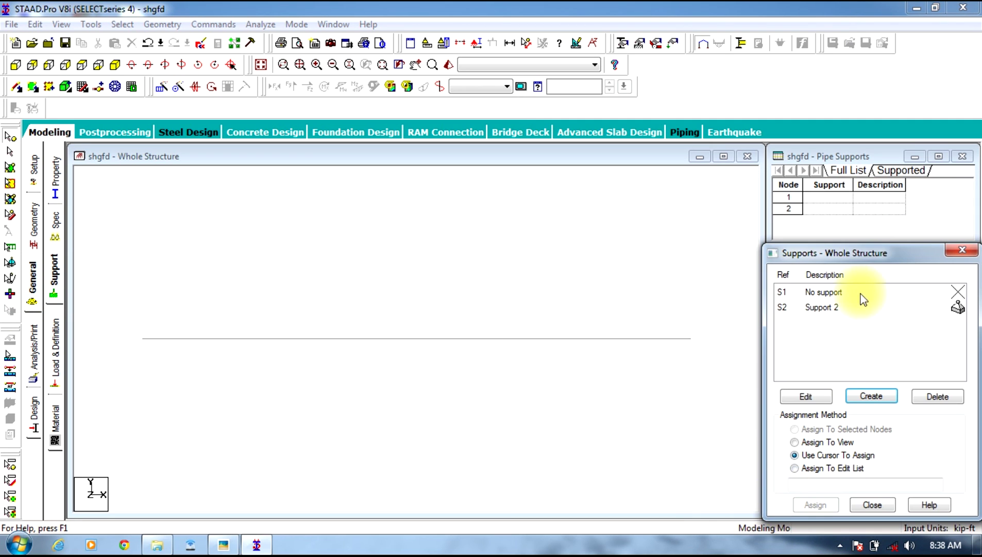
left_click(871, 396)
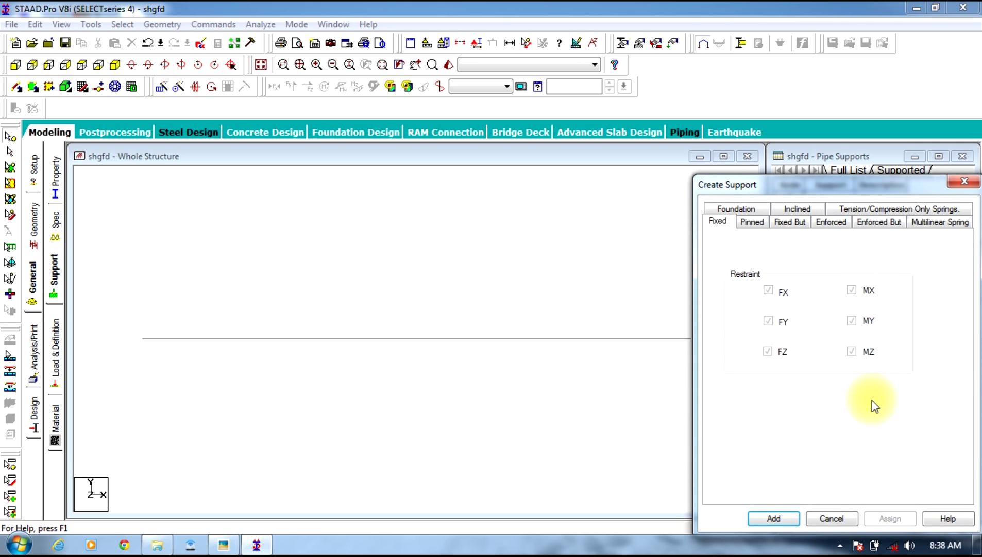
left_click(790, 221)
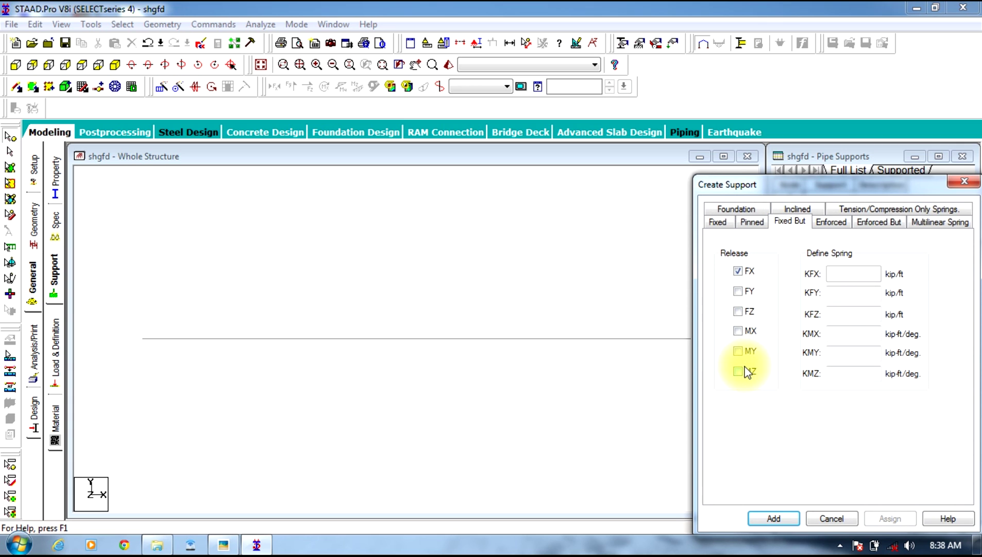
left_click(789, 518)
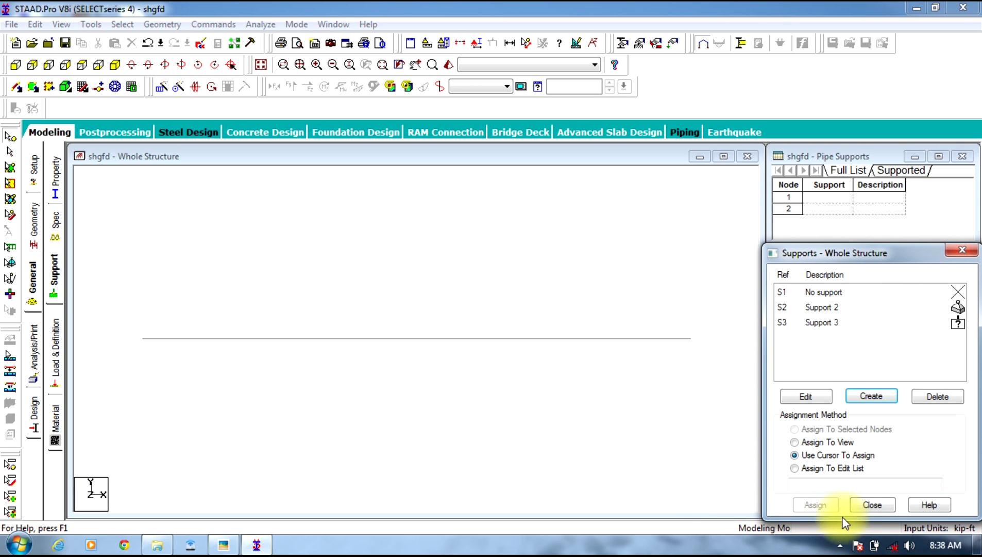
Assign Support 2 to node 1 and Support 3 to node 2
left_click(847, 307)
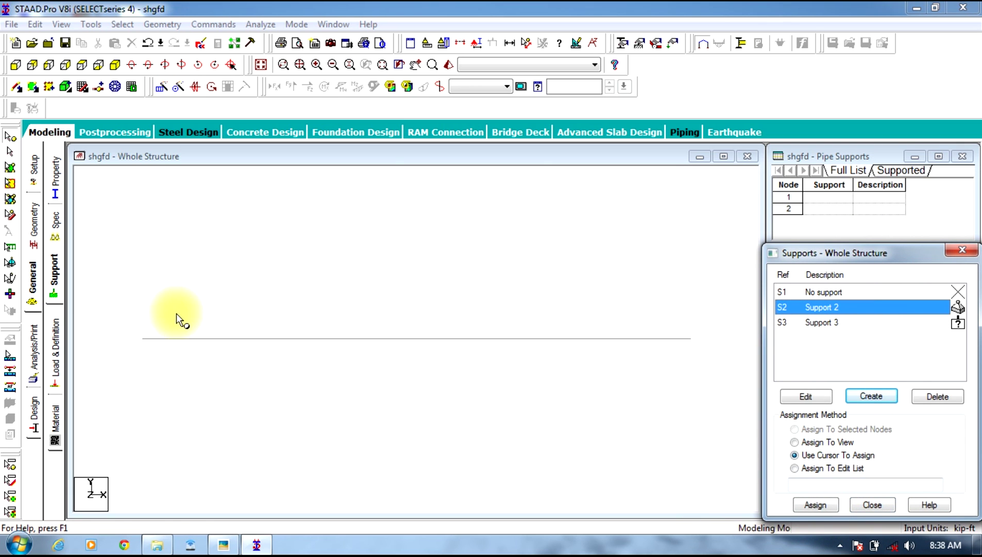
left_click_drag(174, 313, 109, 389)
left_click(825, 429)
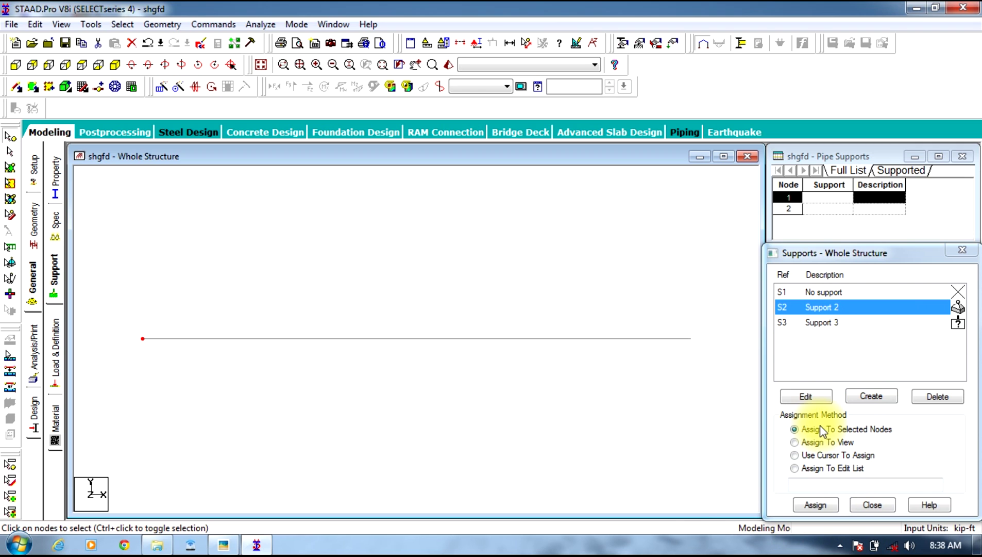
left_click(819, 505)
left_click(871, 419)
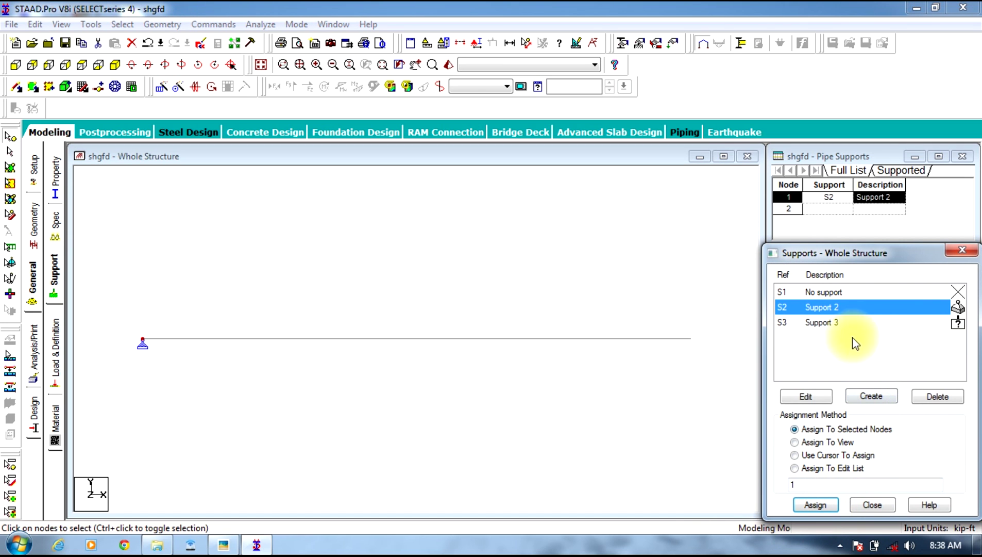
left_click(843, 323)
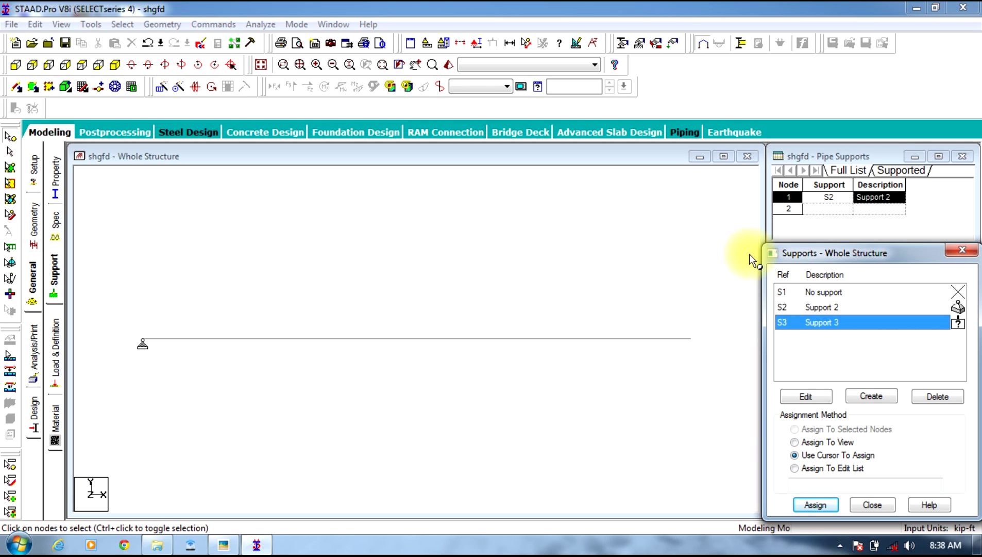
left_click(690, 333)
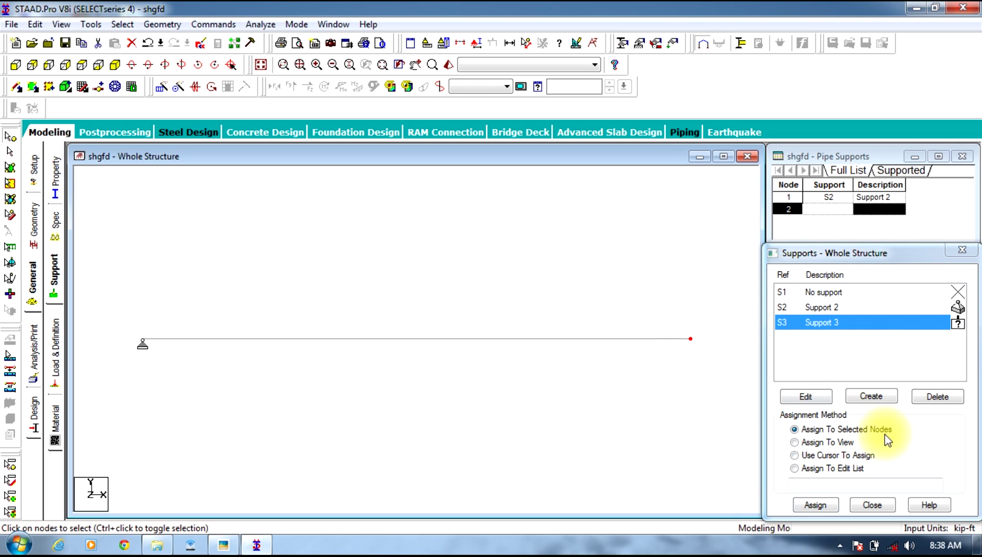
left_click(803, 505)
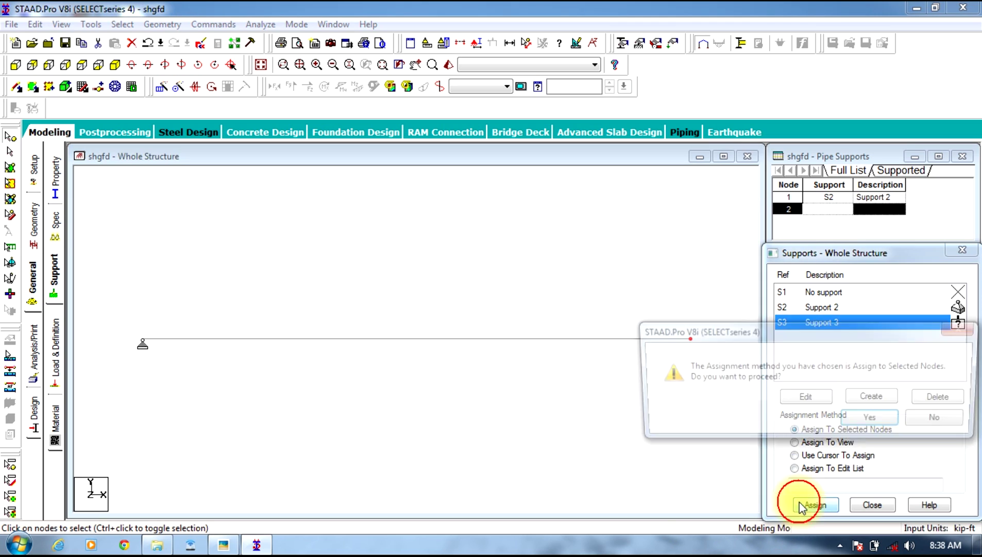
left_click(869, 418)
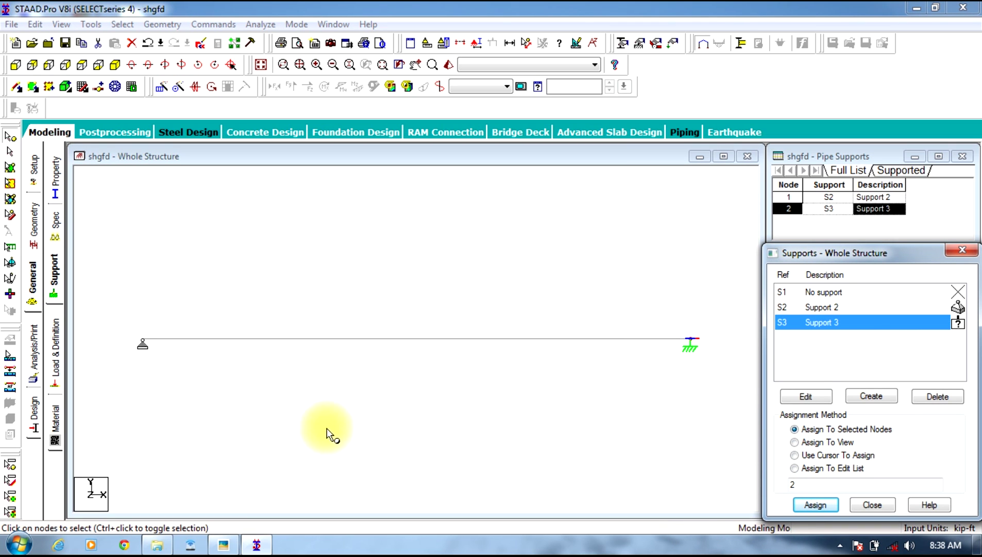
Add primary LOAD CASE 1 and bring up its list of load items
left_click(57, 345)
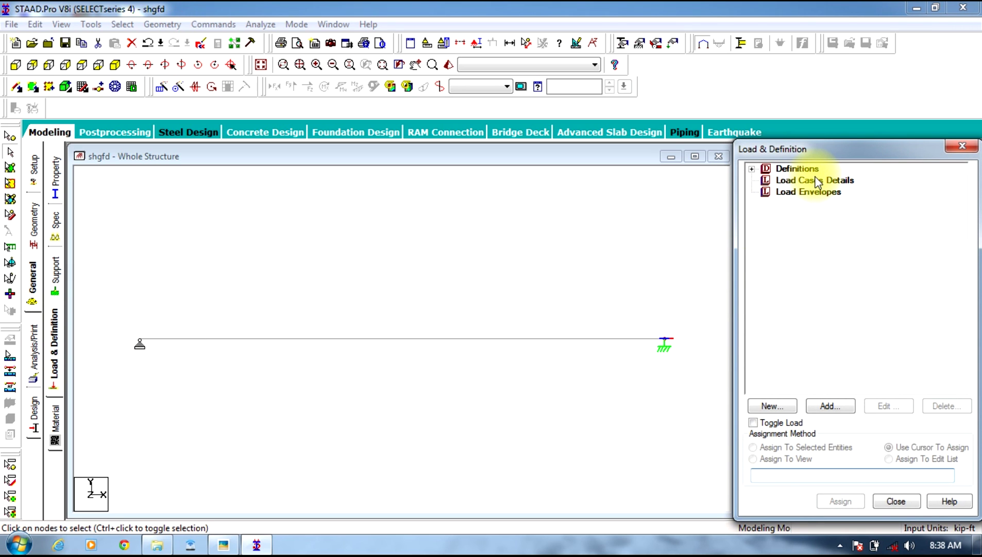
left_click(820, 181)
left_click(830, 405)
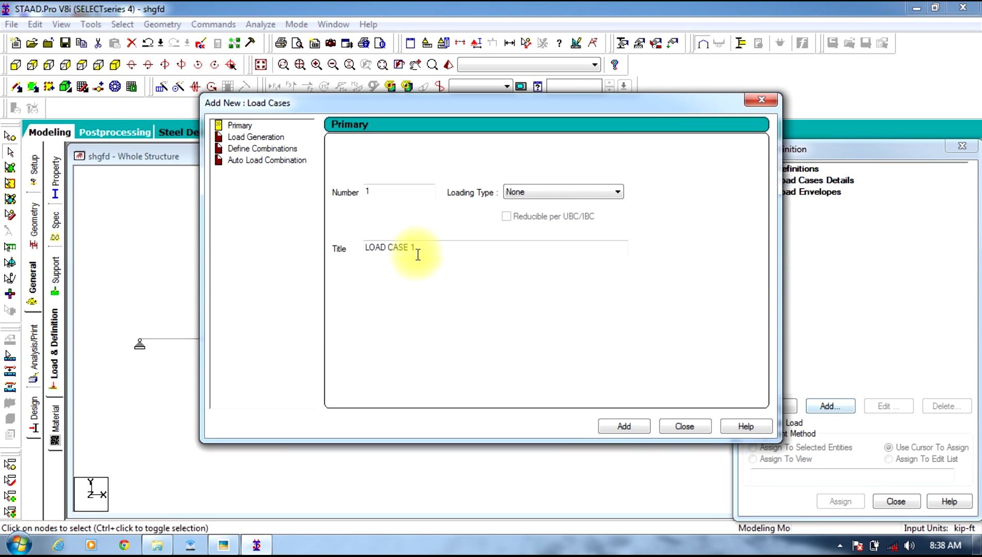
left_click(626, 426)
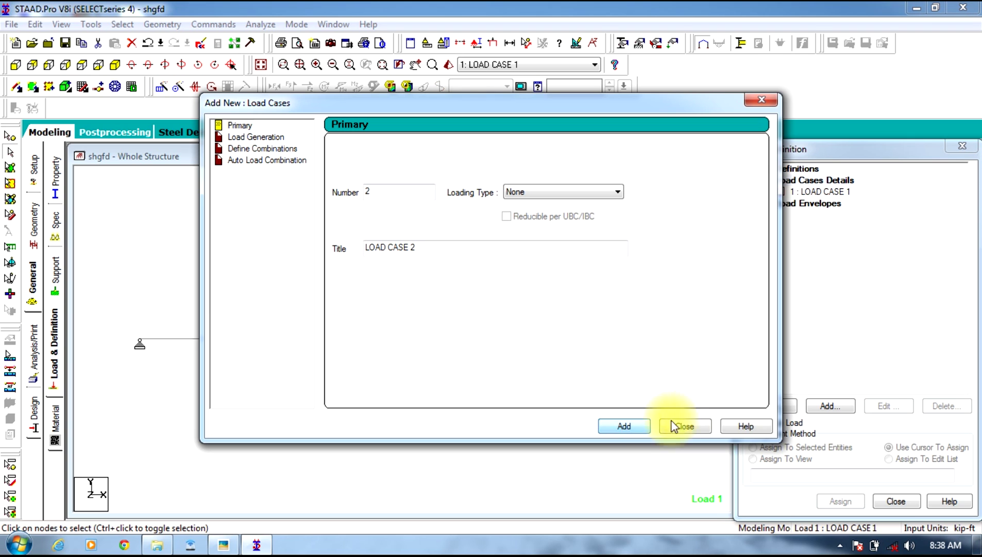
left_click(686, 426)
left_click(823, 192)
left_click(830, 406)
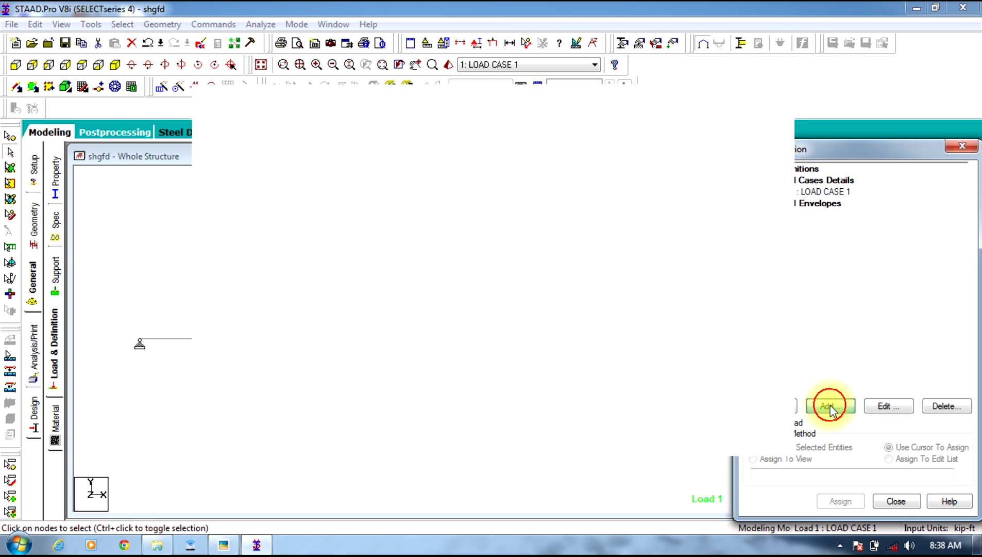
Define a uniform GY member load of -4 kip/ft from d1 = 2 ft to d2 = 4 ft
left_click(191, 96)
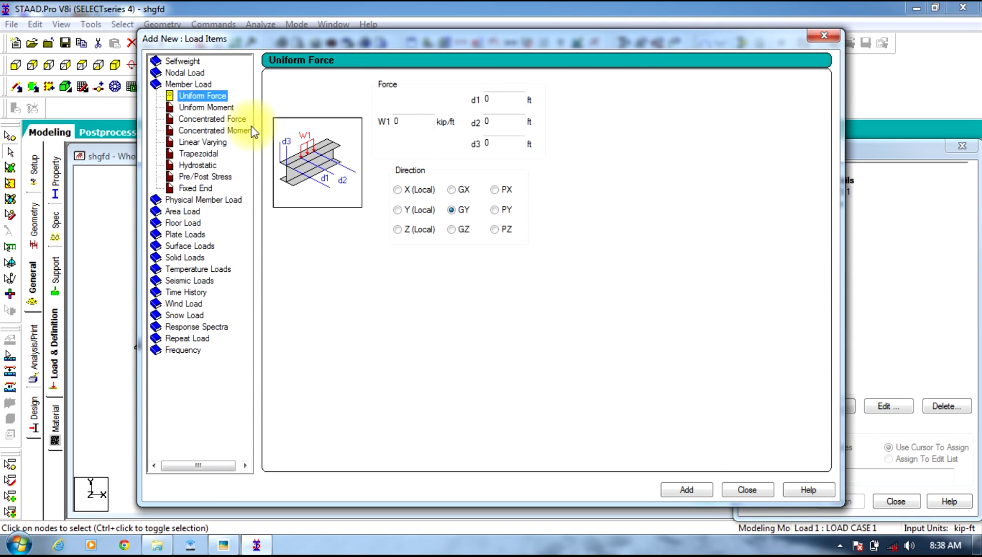
left_click(415, 122)
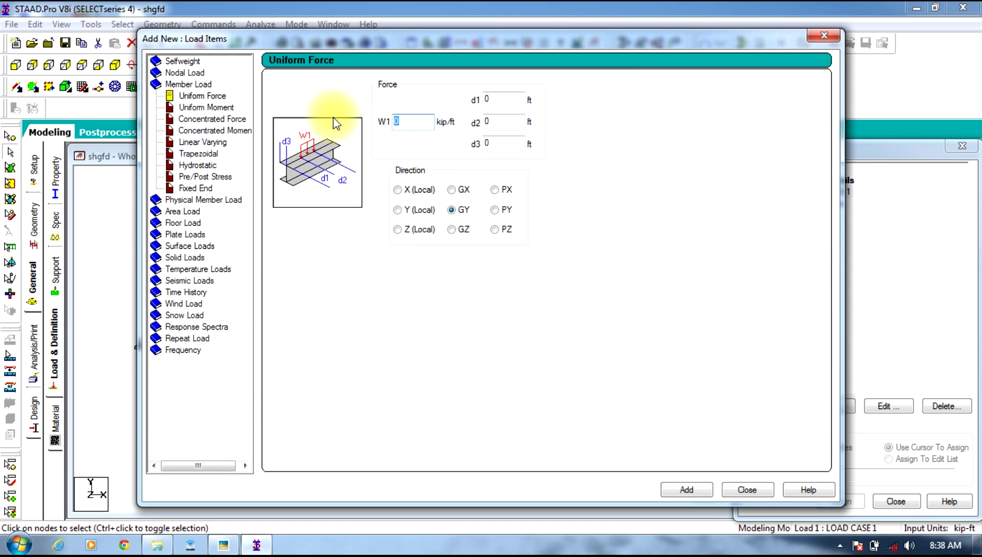
type("-4")
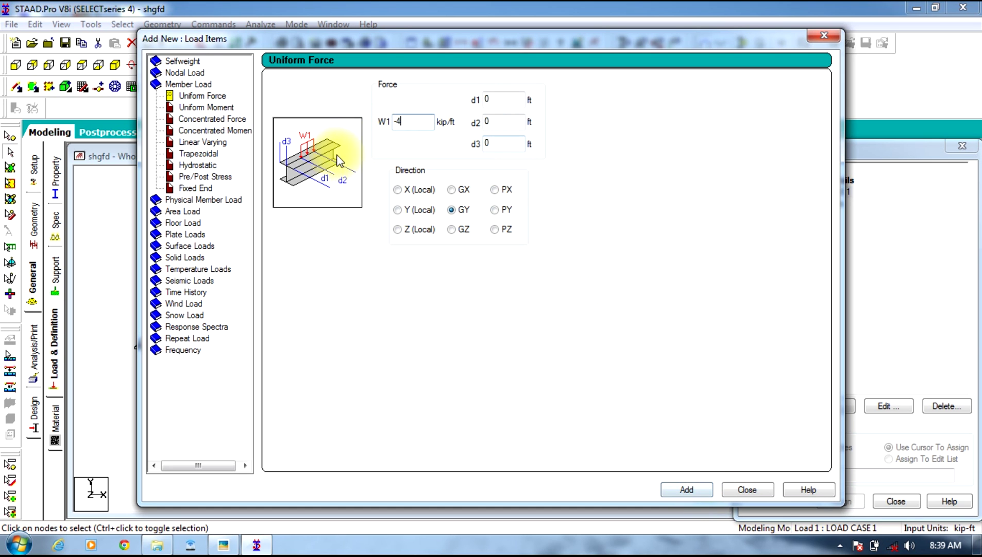
left_click_drag(424, 42, 332, 63)
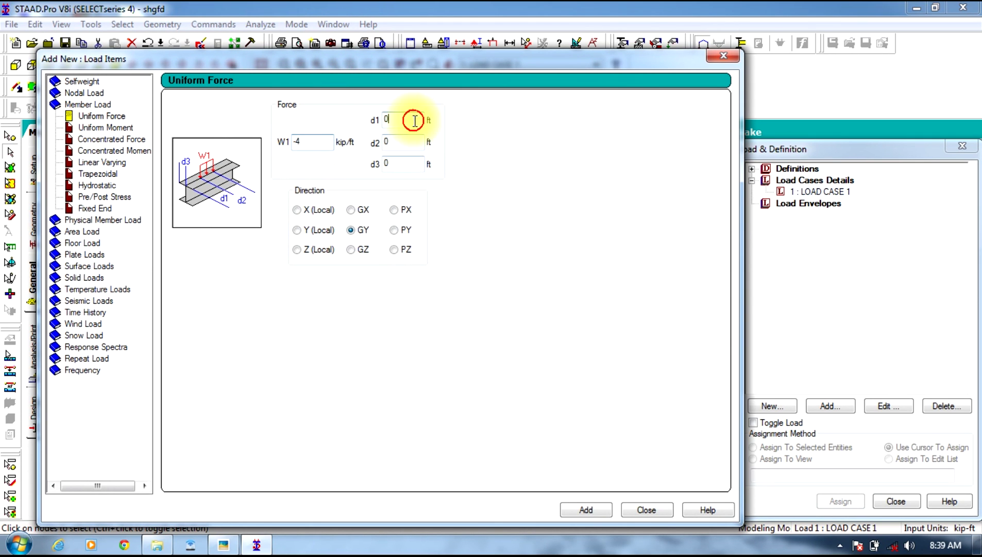
double_click(385, 120)
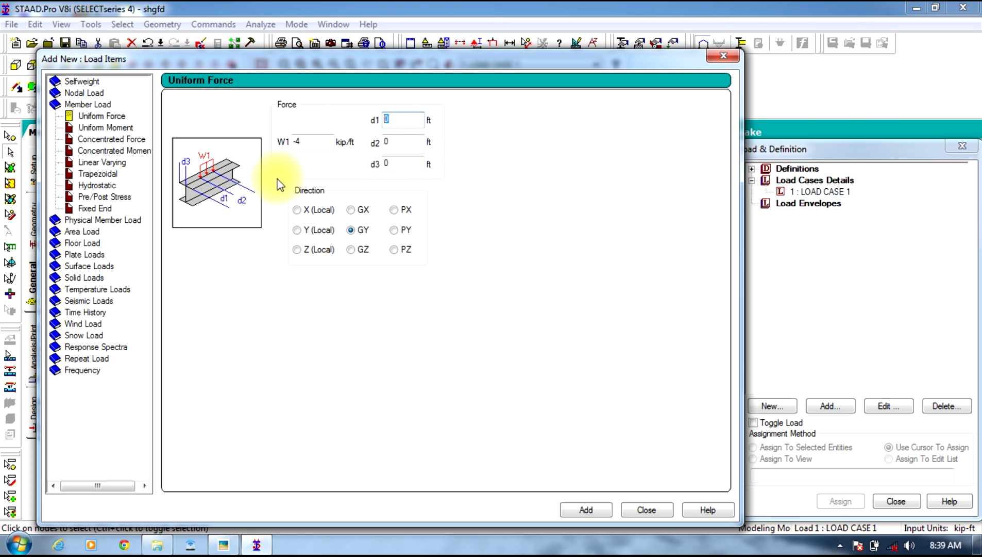
type("2")
double_click(403, 139)
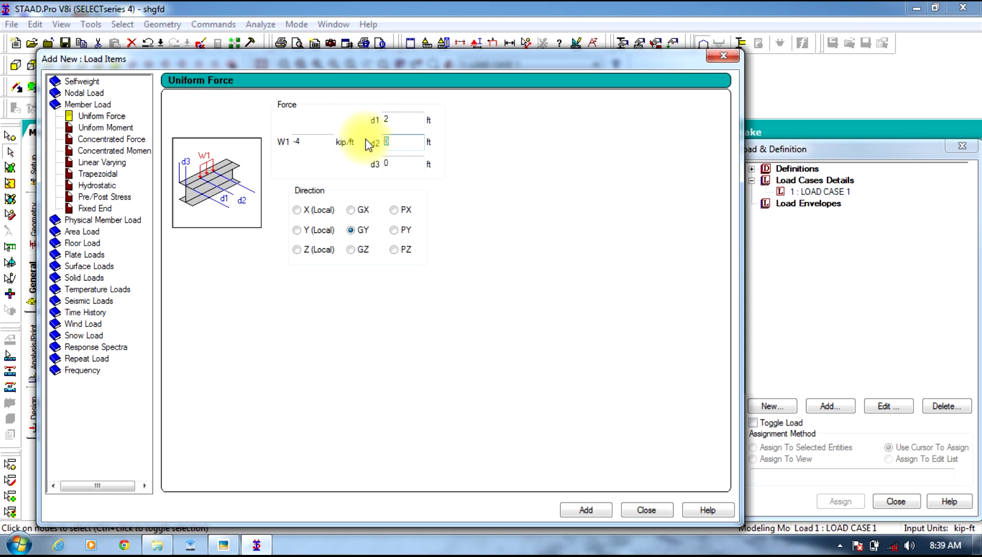
type("4")
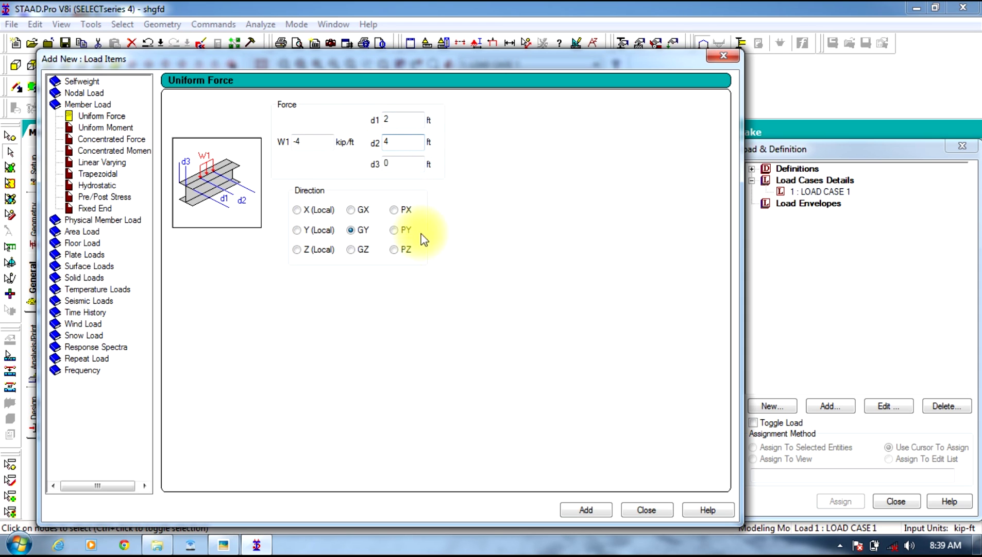
left_click(606, 510)
left_click(637, 509)
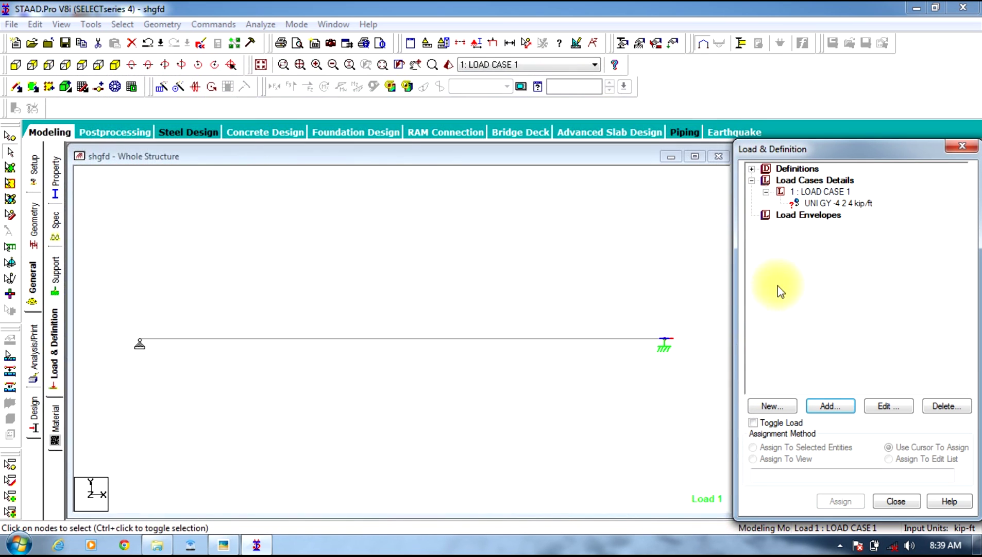
Assign the -4 kip/ft uniform load to beam 1
left_click(818, 206)
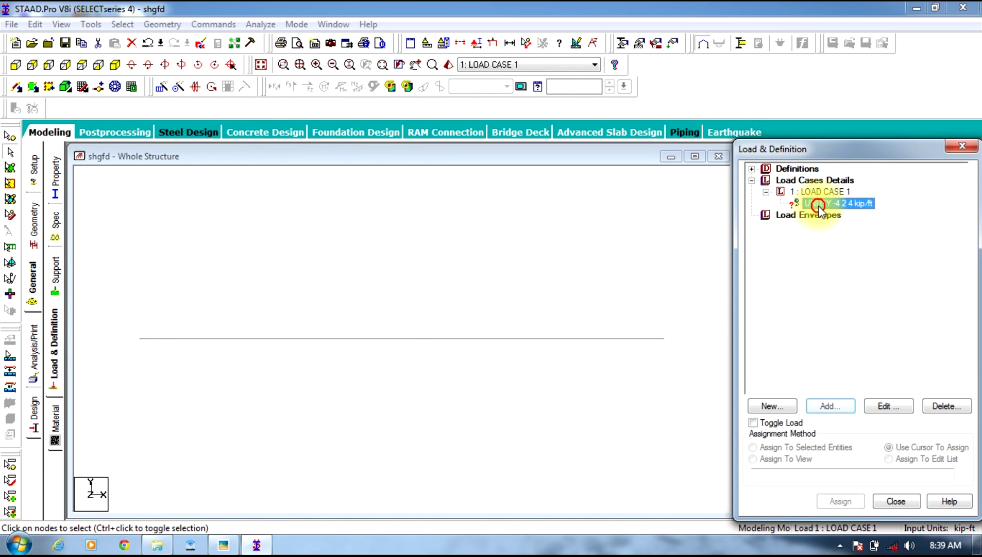
left_click(388, 340)
left_click(821, 448)
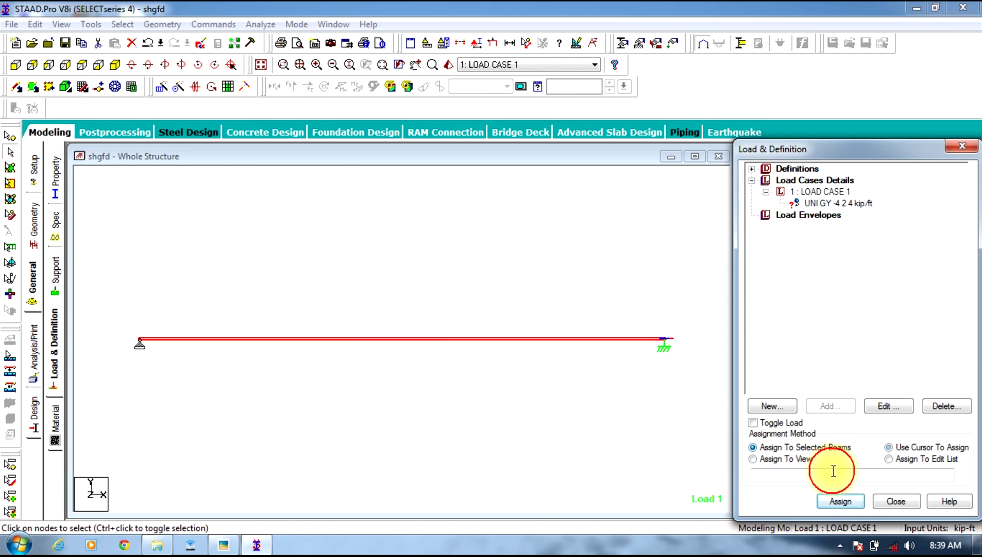
left_click(839, 503)
left_click(870, 367)
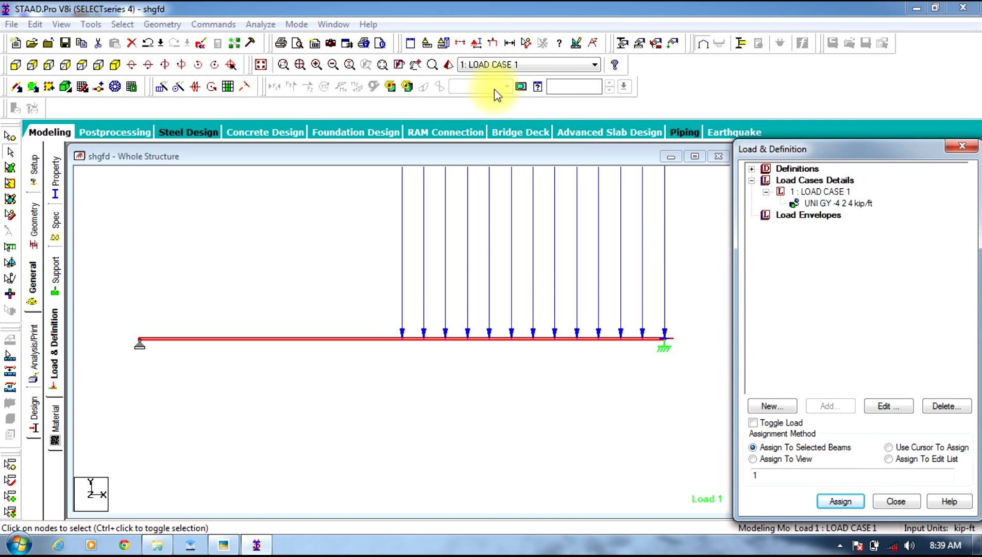
left_click(495, 45)
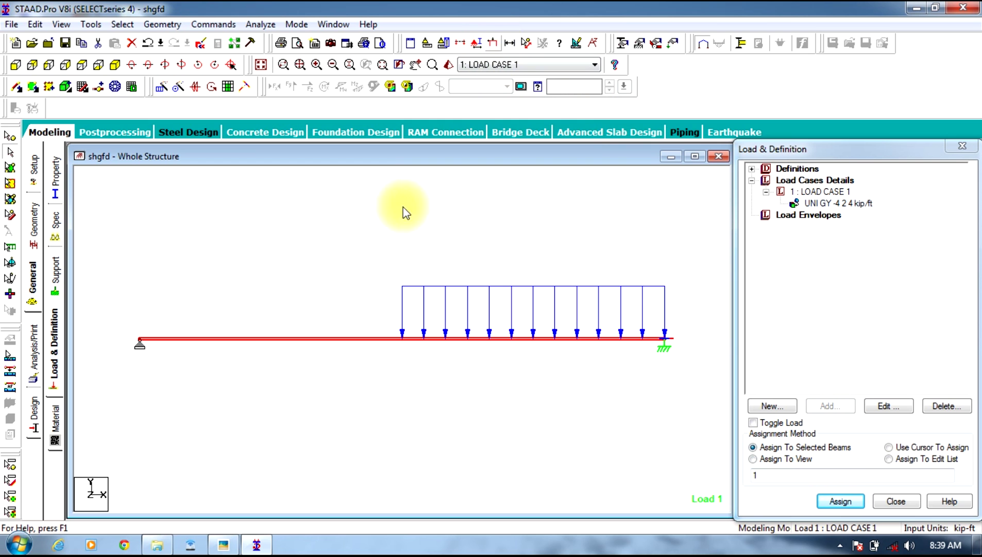
Add PERFORM ANALYSIS, save the model, and run the analysis to 0 errors, 0 warnings
left_click(35, 349)
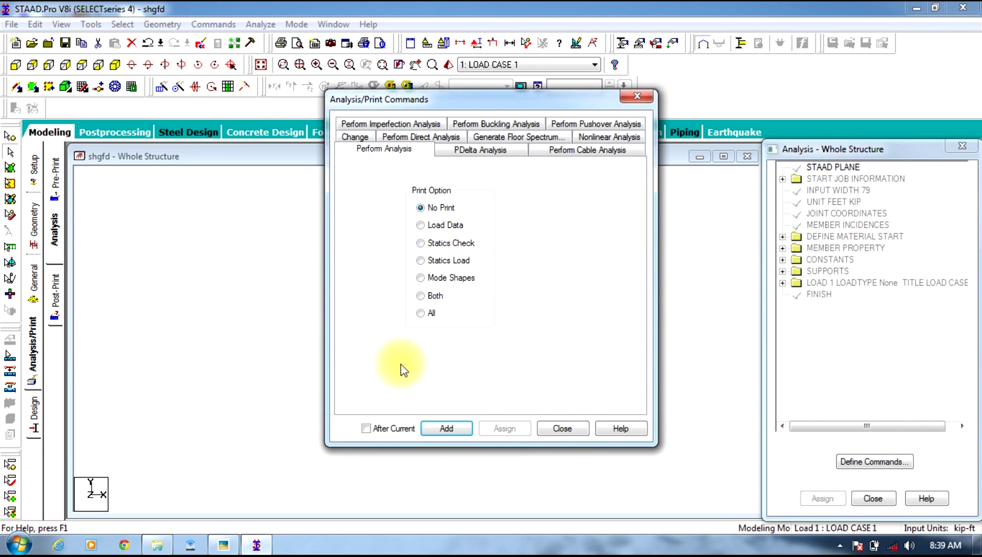
left_click(446, 428)
left_click(559, 426)
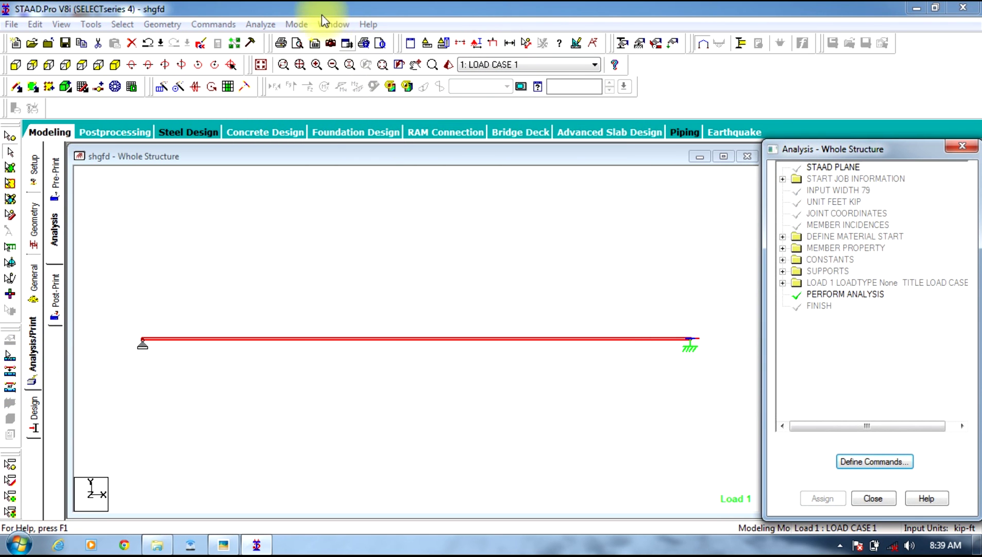
left_click(262, 25)
left_click(268, 39)
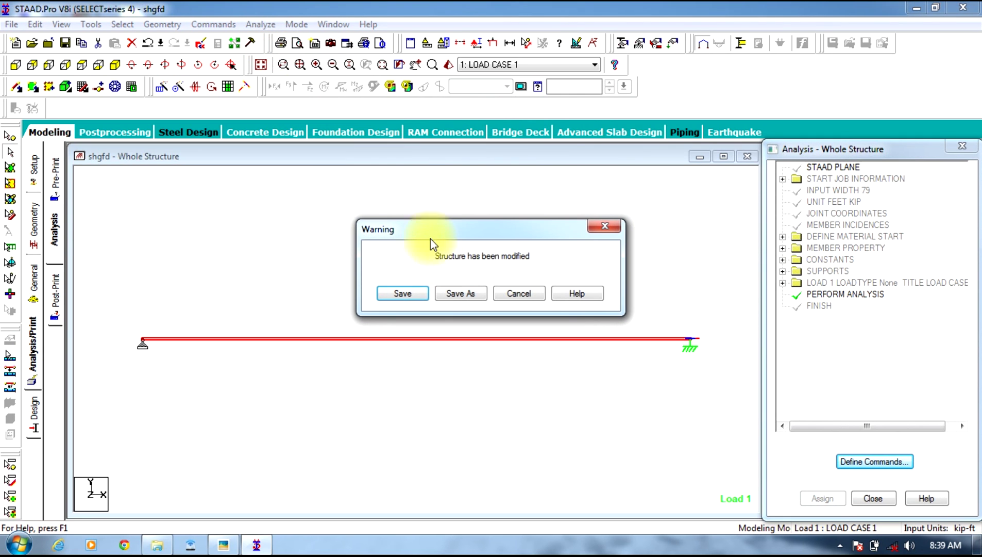
left_click(403, 293)
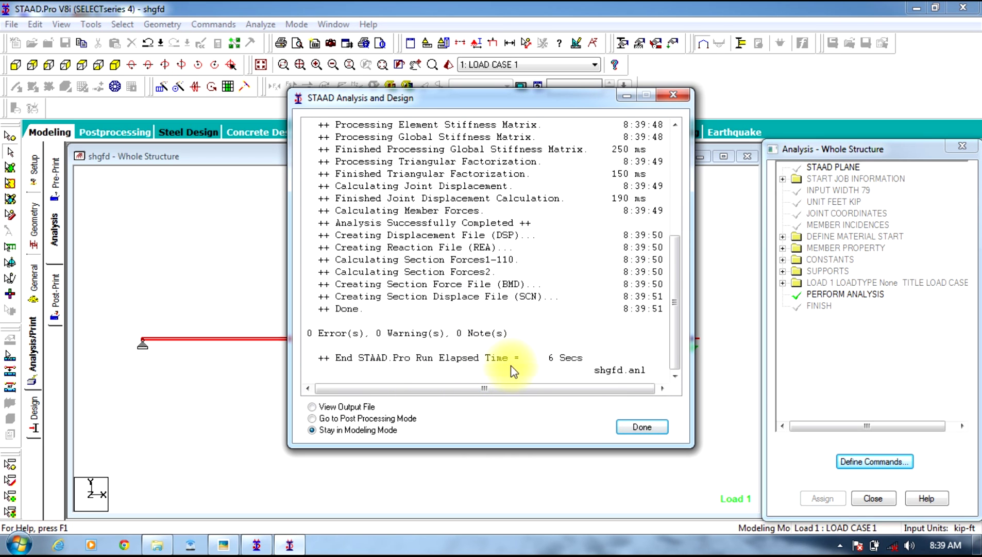
left_click(644, 429)
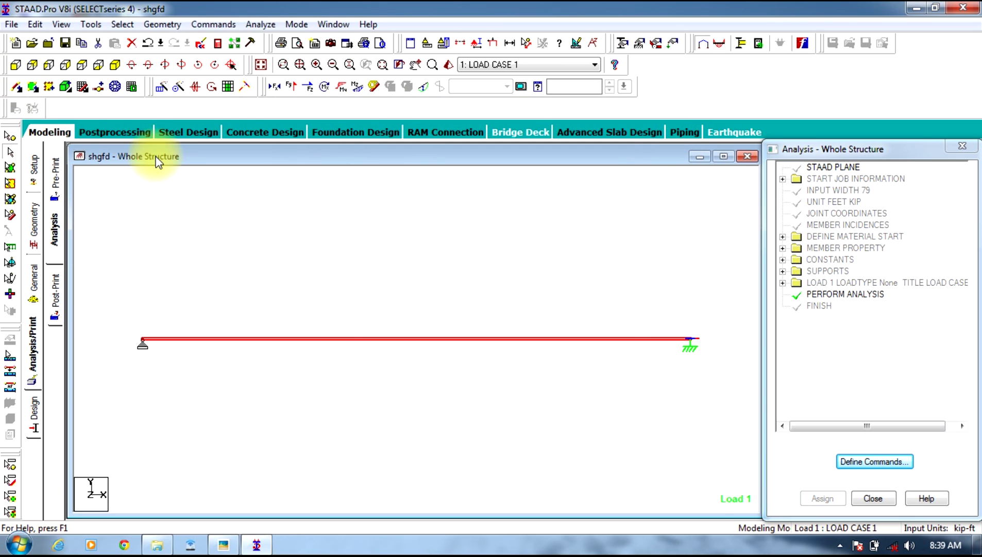
Open the Postprocessing results for load case 1 in an enlarged structure view
left_click(126, 132)
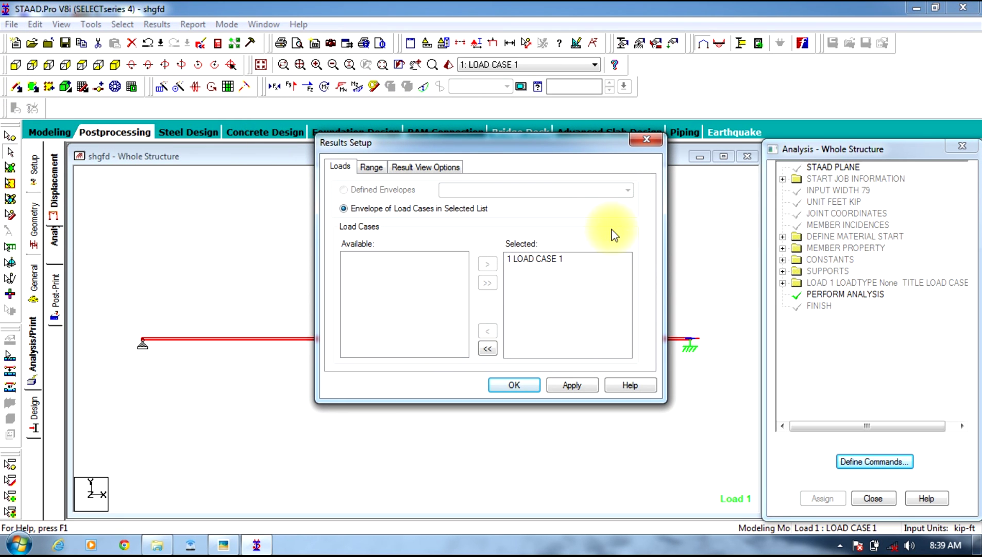
left_click(521, 387)
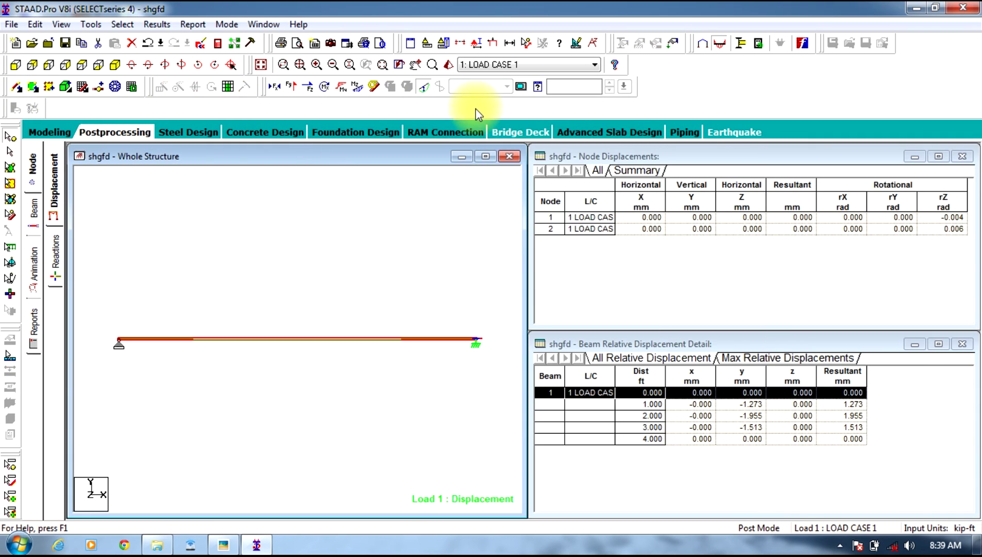
left_click(491, 155)
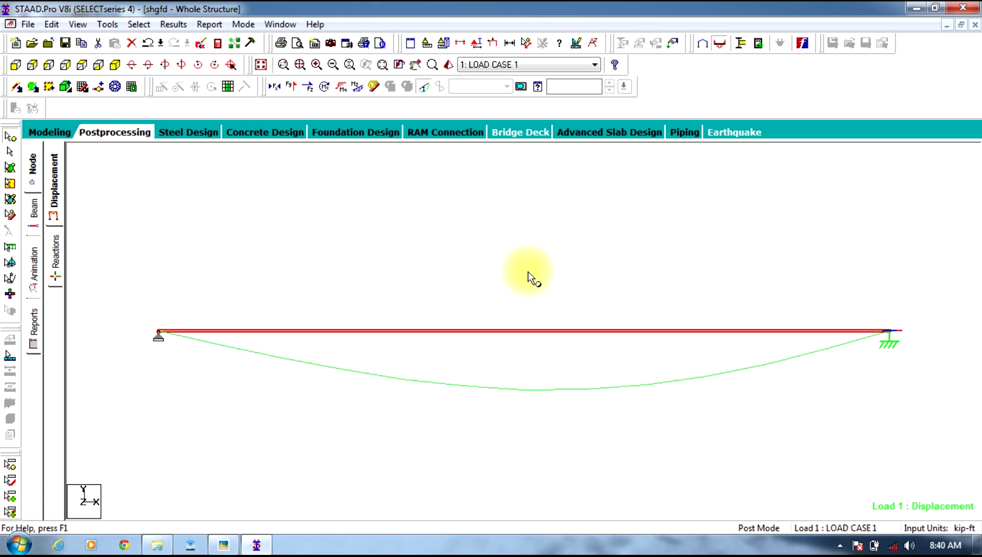
View the bending moment and Shear Y/Z diagrams, then return to the deflected shape
left_click(425, 84)
left_click(356, 86)
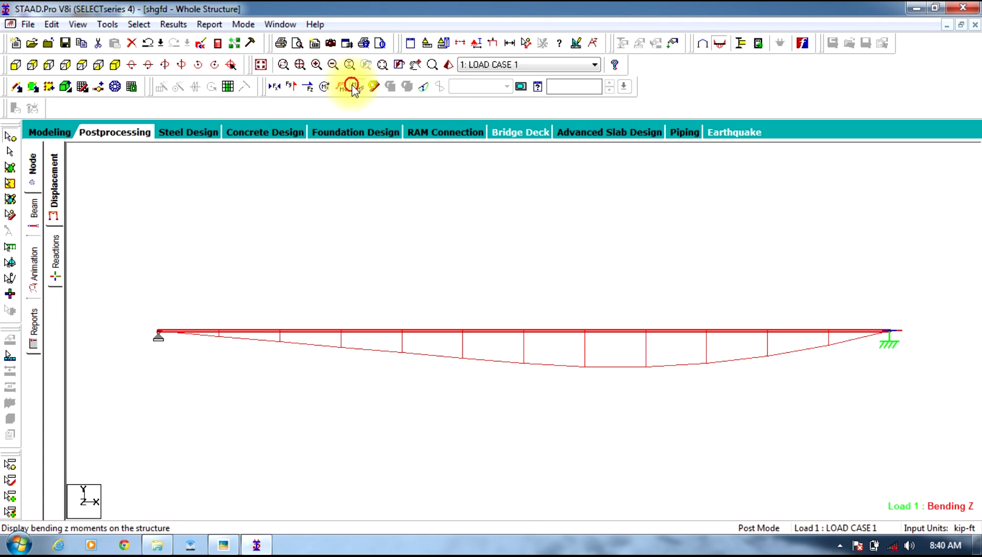
left_click(354, 87)
left_click(296, 88)
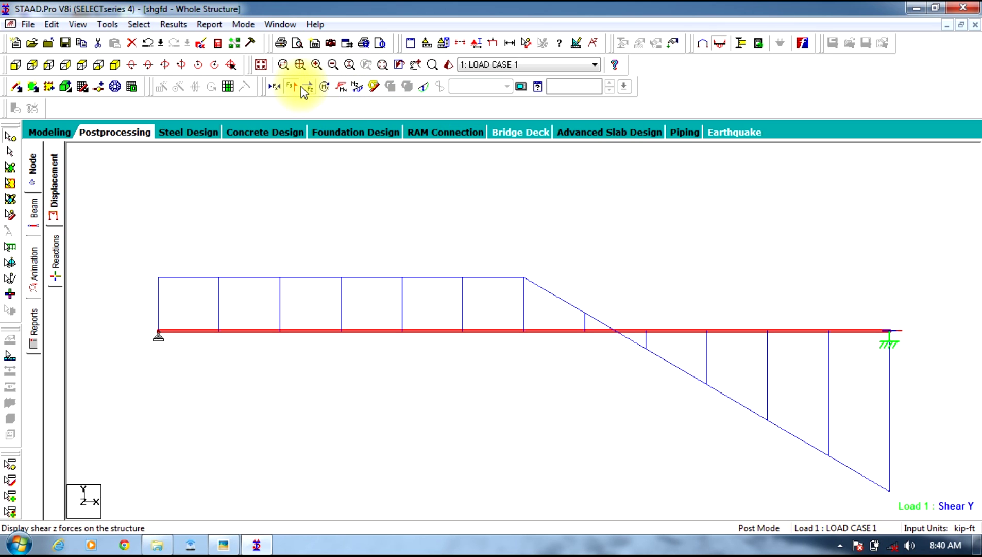
left_click(303, 89)
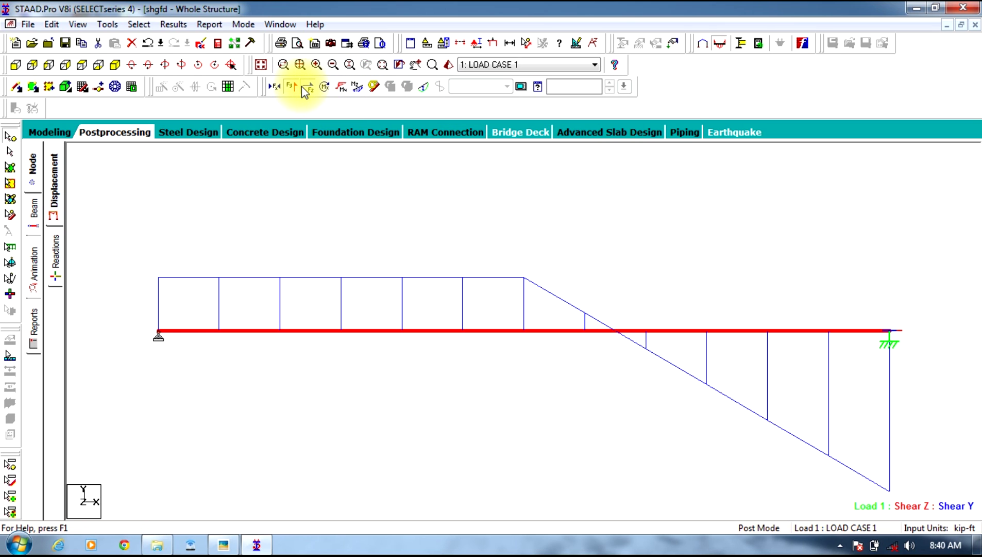
left_click(303, 86)
left_click(291, 83)
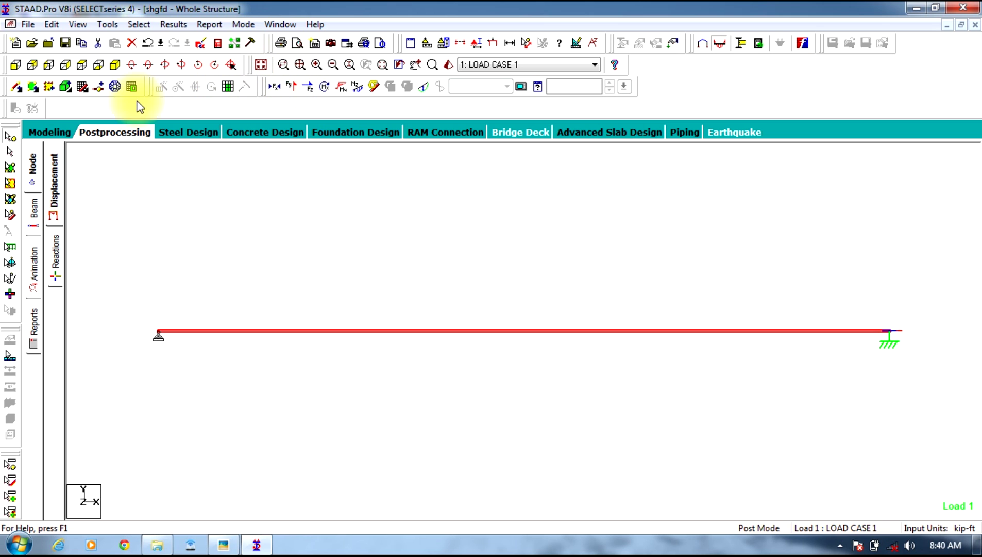
left_click(424, 86)
left_click(174, 24)
Annotate the 1.955 mm maximum midspan displacement, then turn the deflection display off
left_click(185, 254)
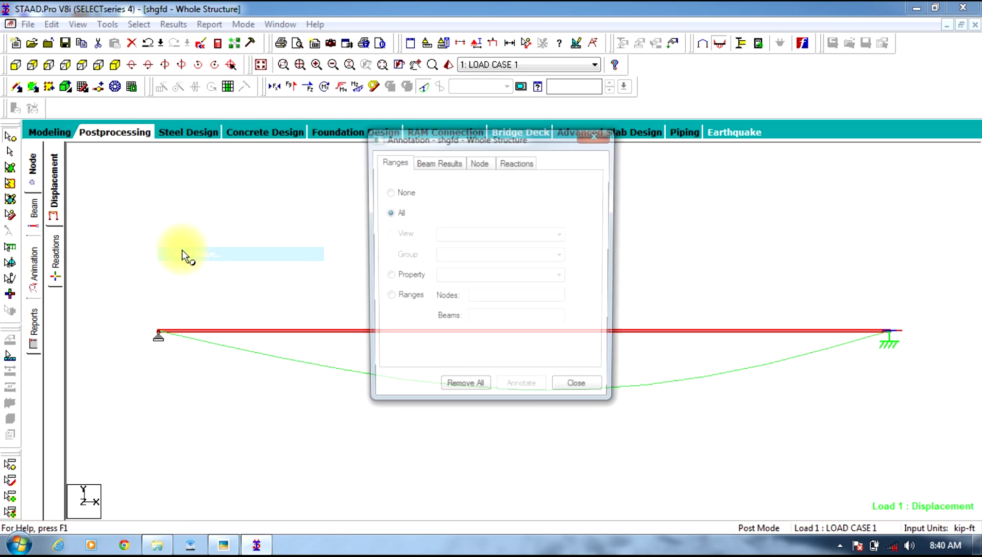
left_click(436, 162)
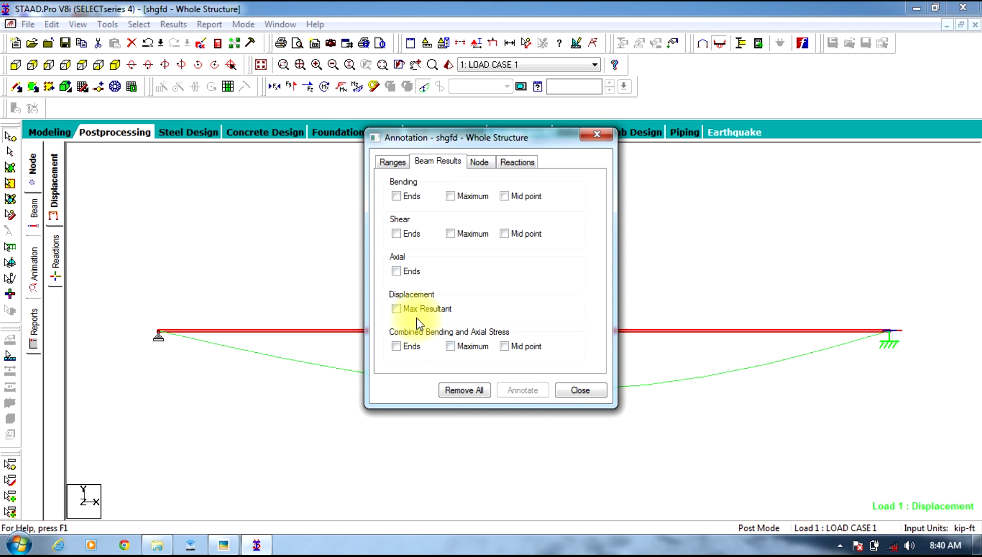
left_click(523, 391)
left_click(570, 396)
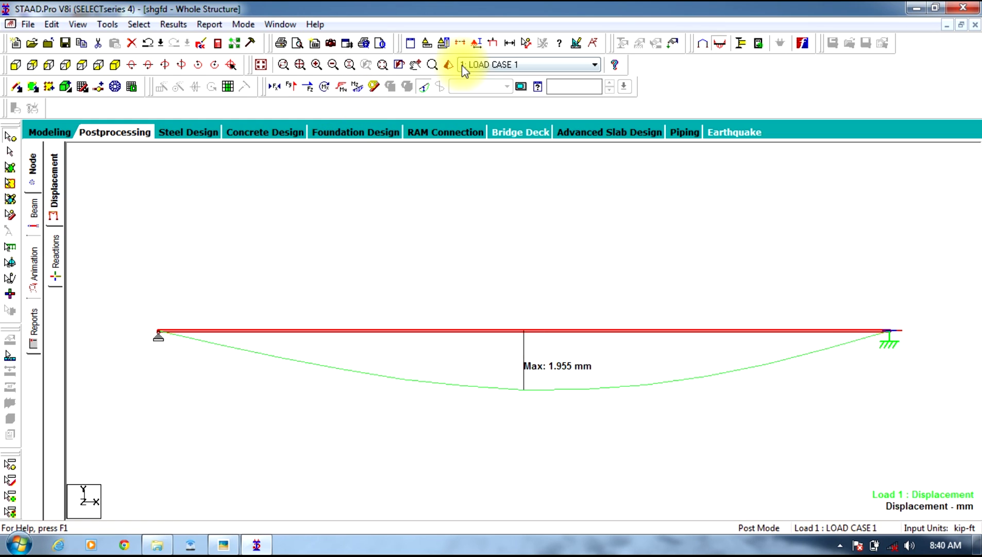
left_click(423, 88)
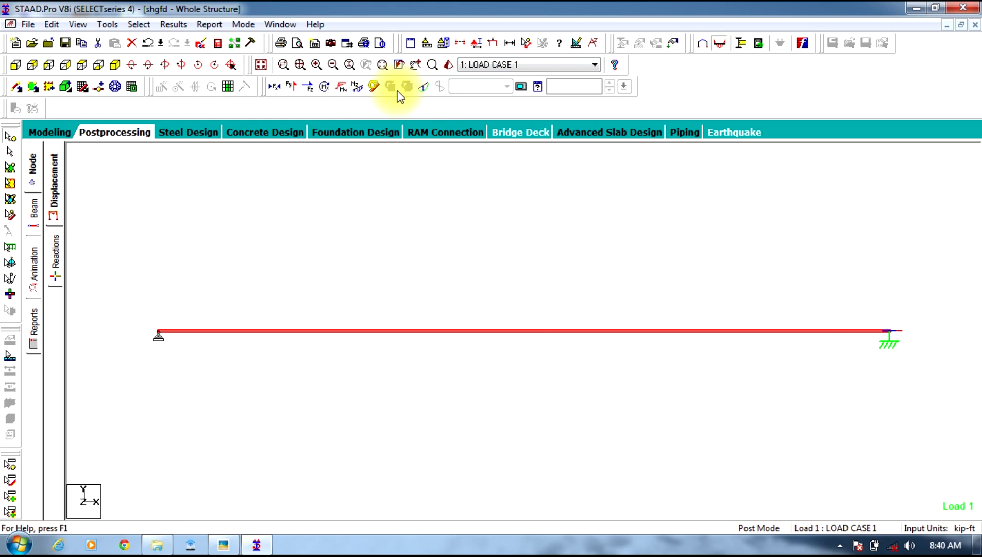
left_click(223, 545)
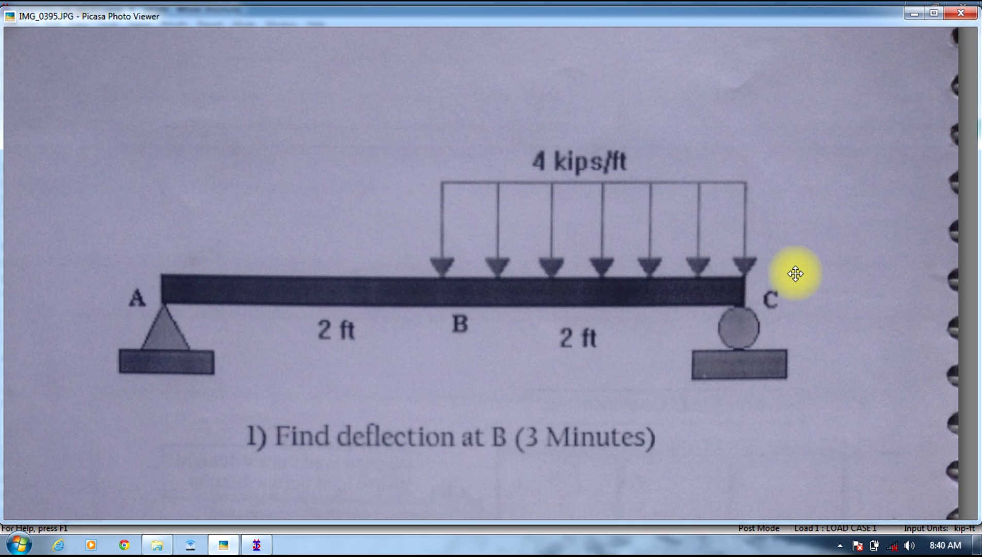
left_click(913, 12)
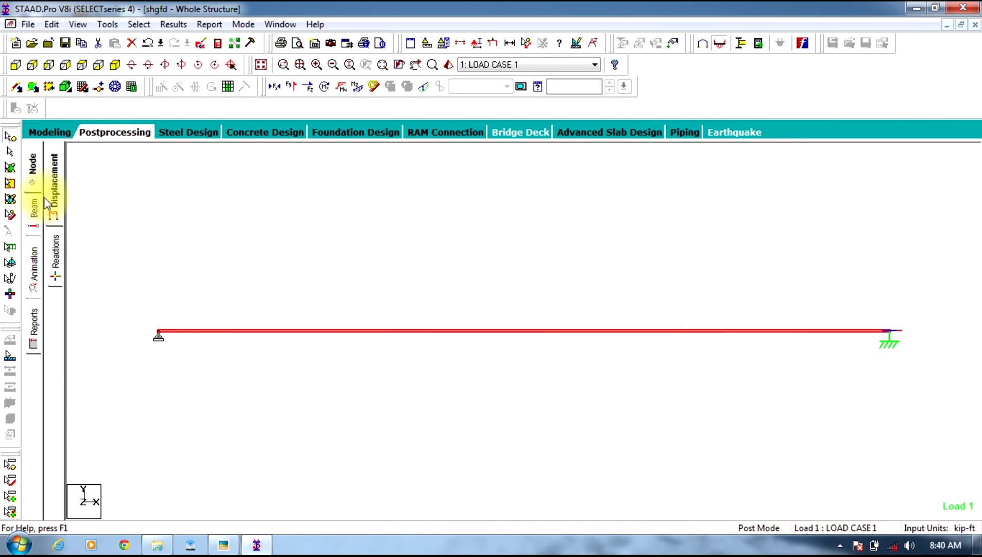
Create a new Plane structure file named wfraw with length units in feet
left_click(26, 24)
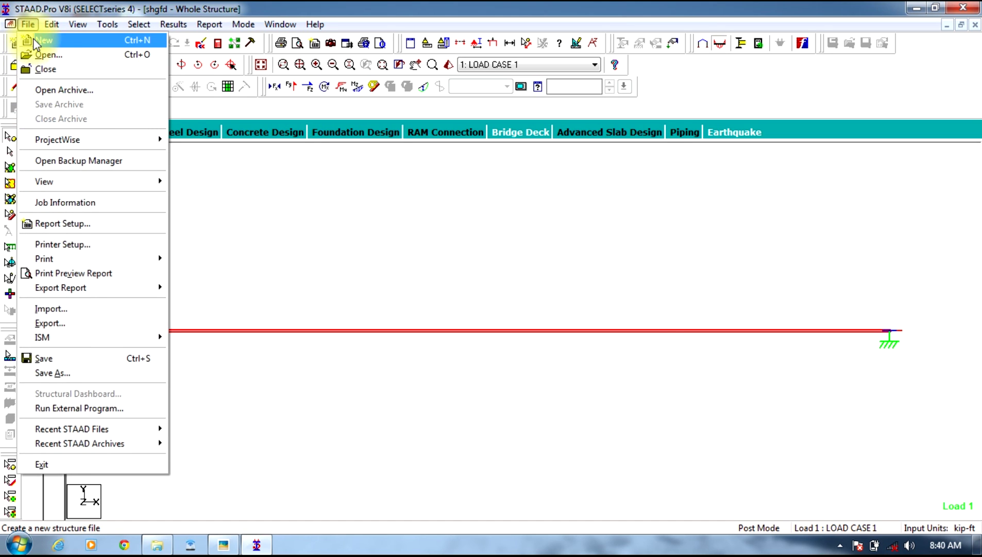
left_click(28, 37)
left_click(358, 172)
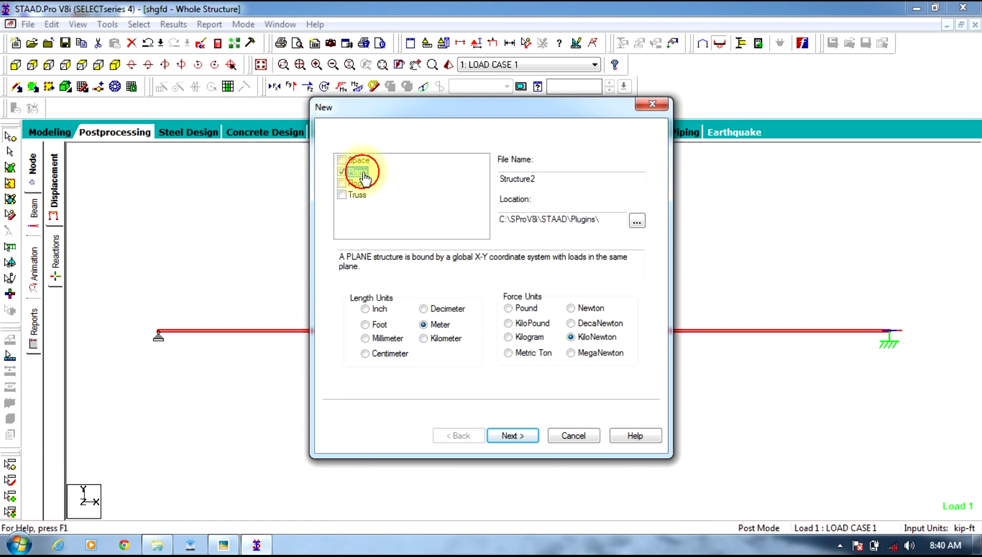
double_click(587, 177)
type("wfraw")
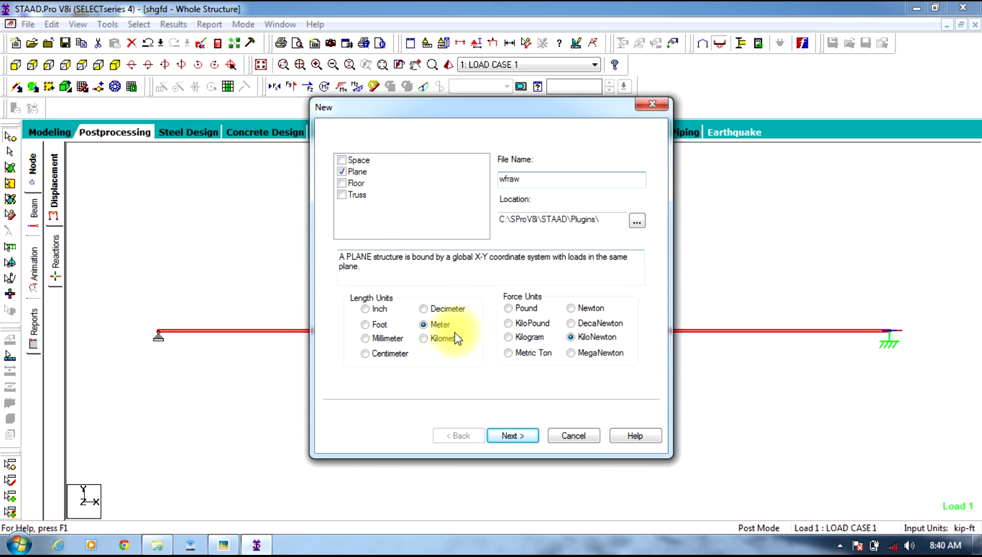
left_click(366, 325)
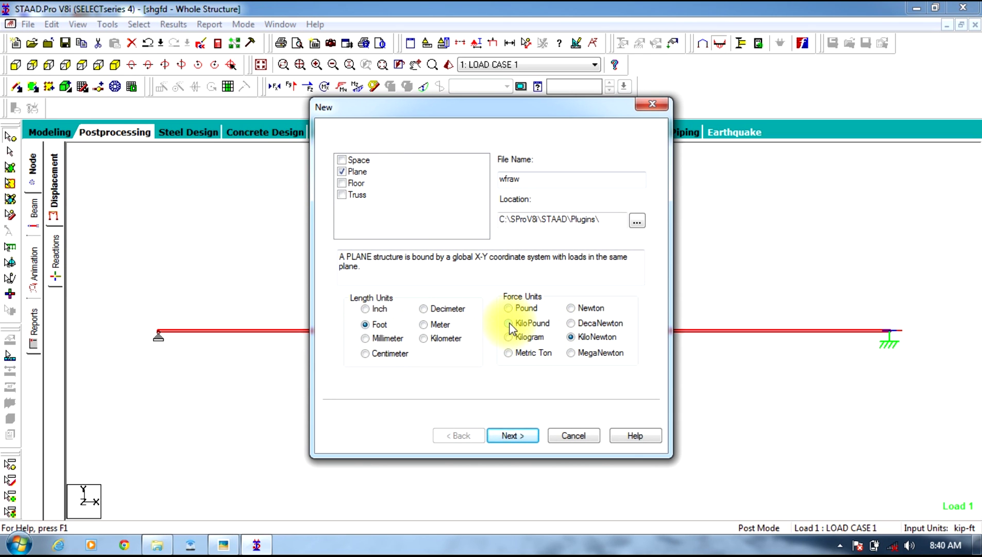
left_click(513, 435)
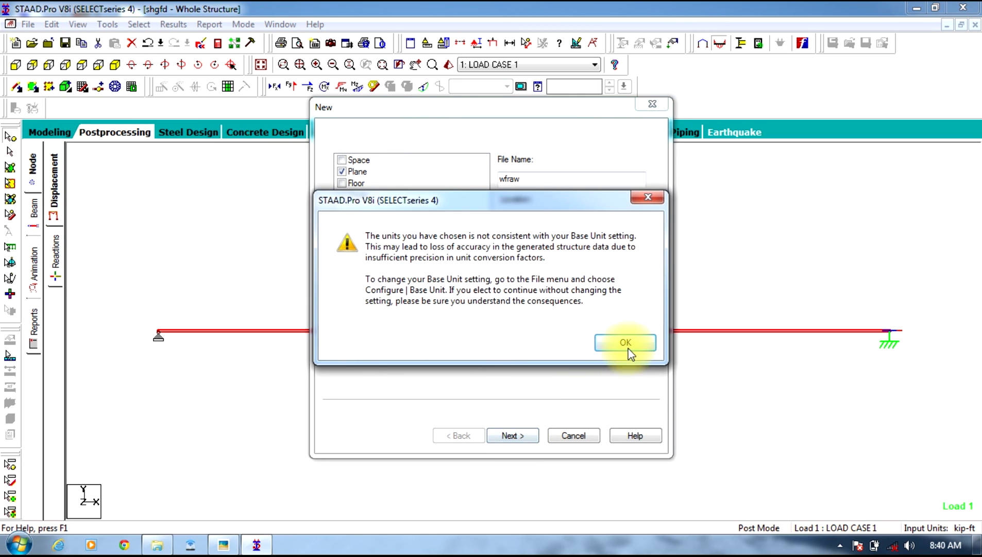
left_click(626, 343)
left_click(505, 435)
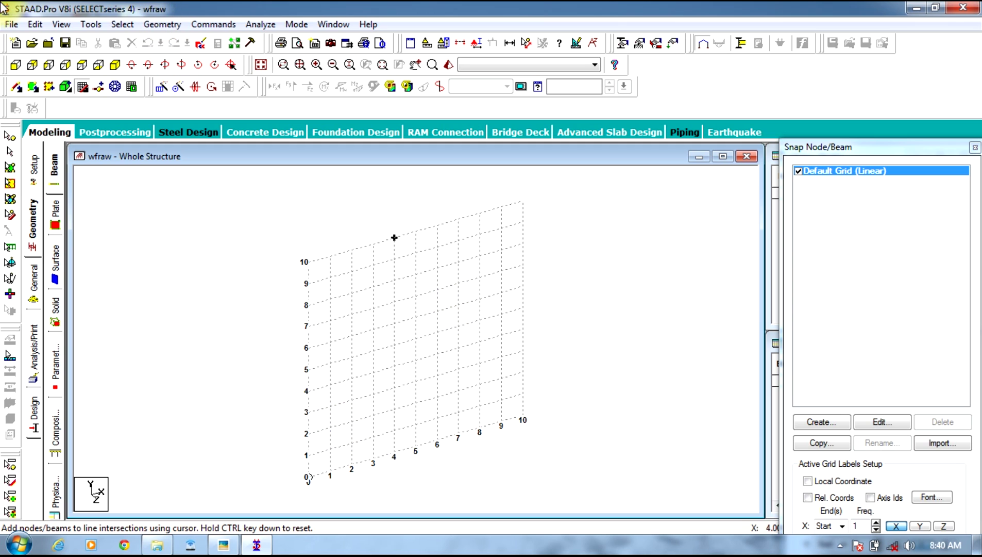
In front view, draw beams through nodes at 0, 2 and 4 ft and show the node/beam tables
left_click(16, 64)
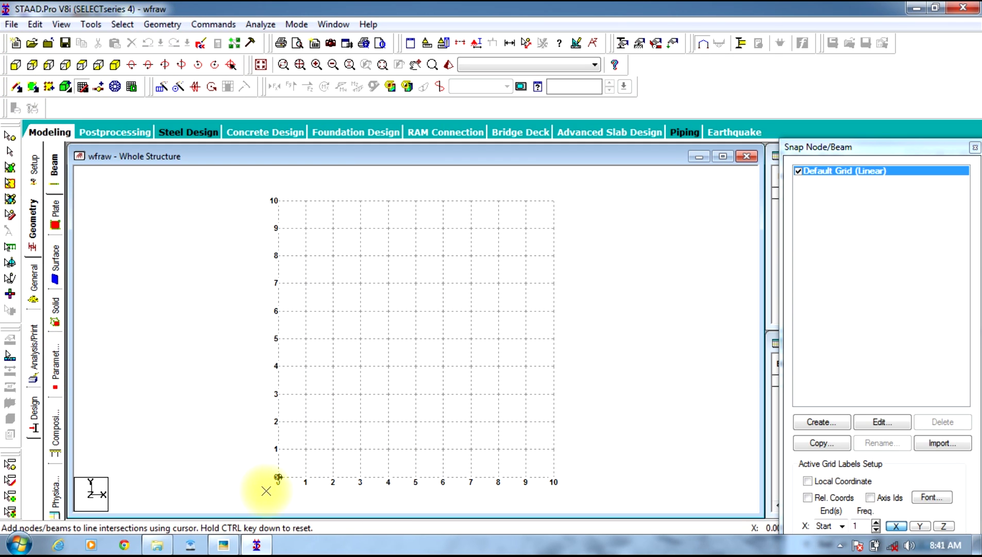
left_click(278, 476)
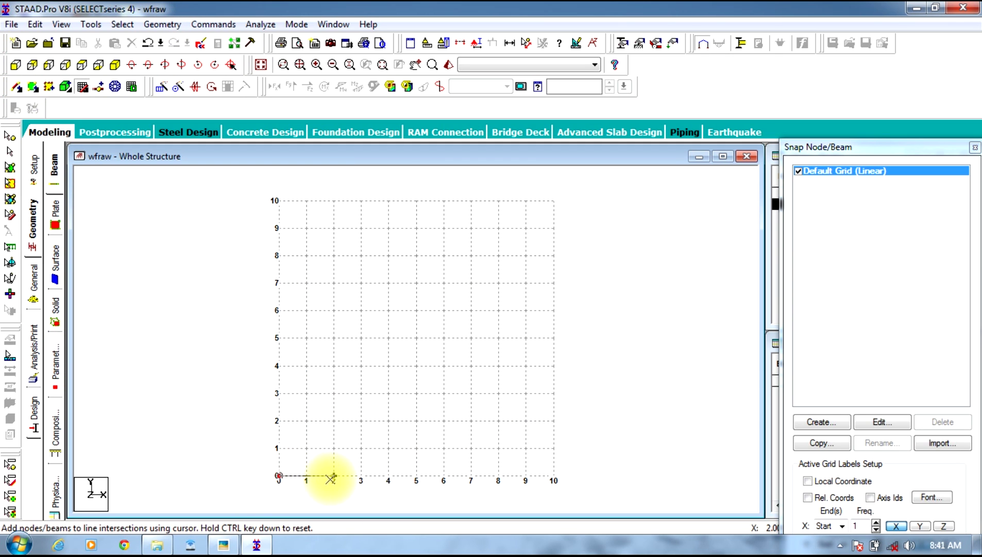
left_click(333, 475)
left_click(388, 475)
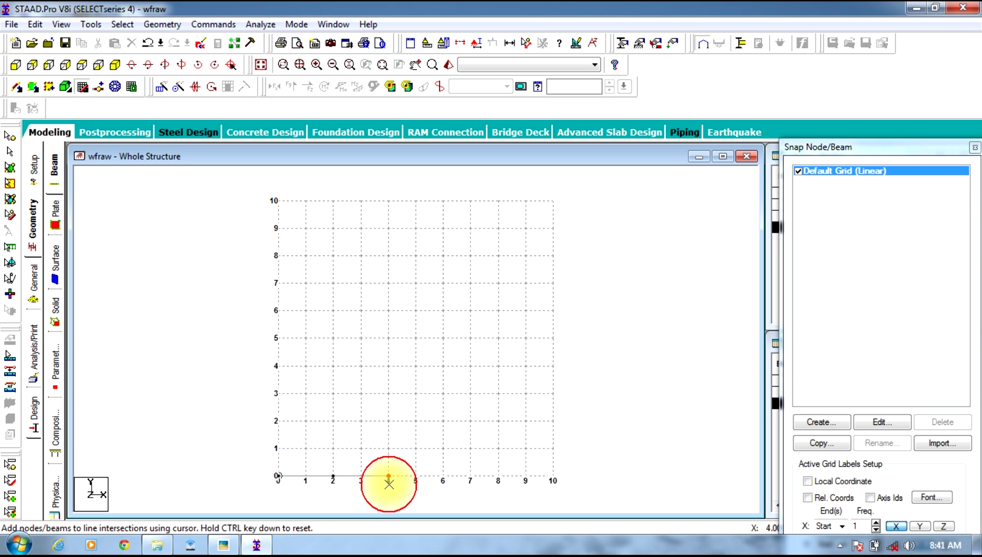
key("Escape")
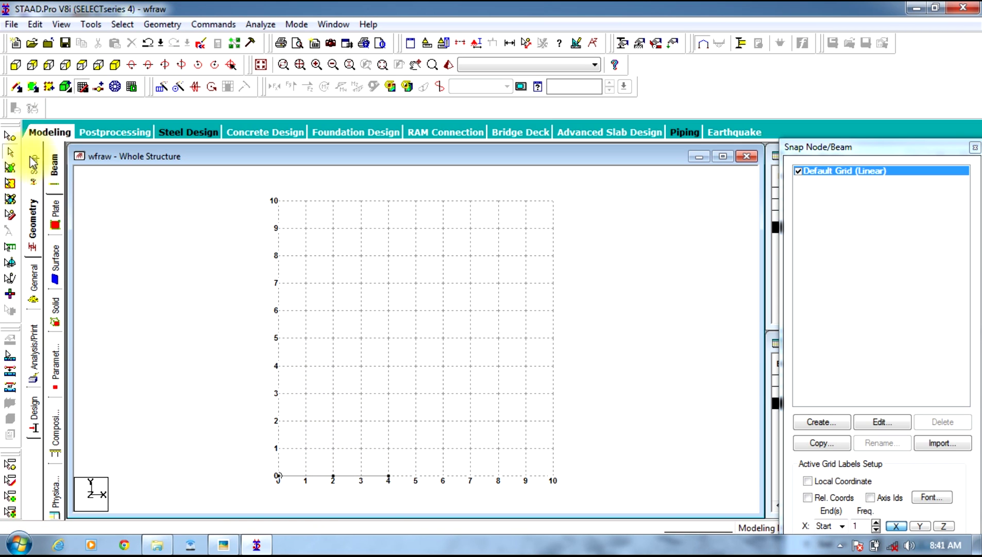
left_click(83, 86)
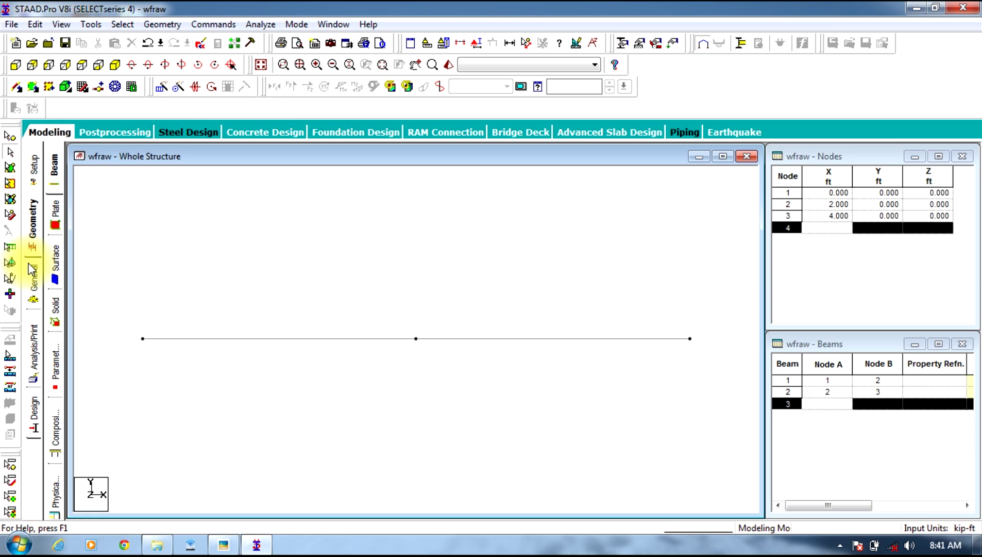
Define a rectangular concrete section with YD 0.45 and ZD 0.3
left_click(33, 278)
left_click(948, 387)
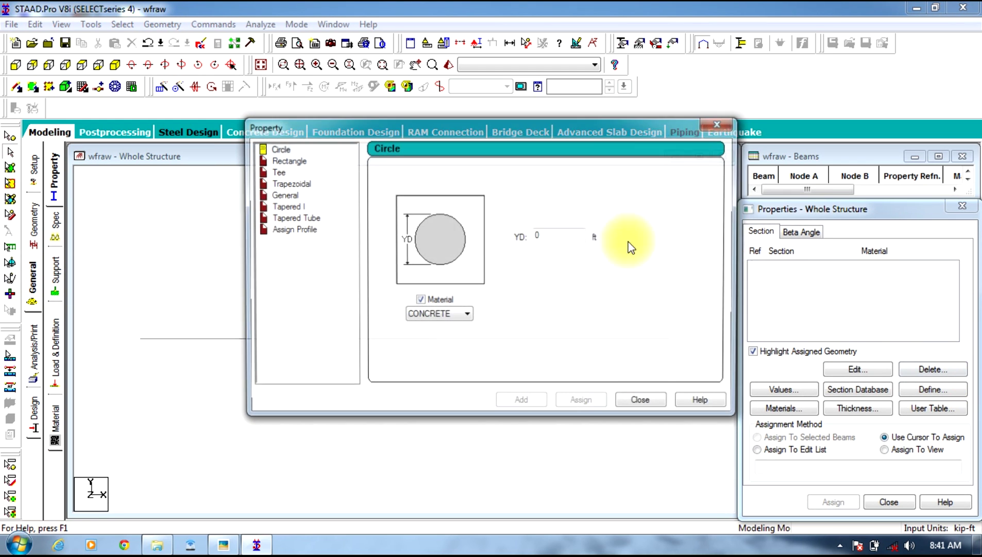
left_click(284, 160)
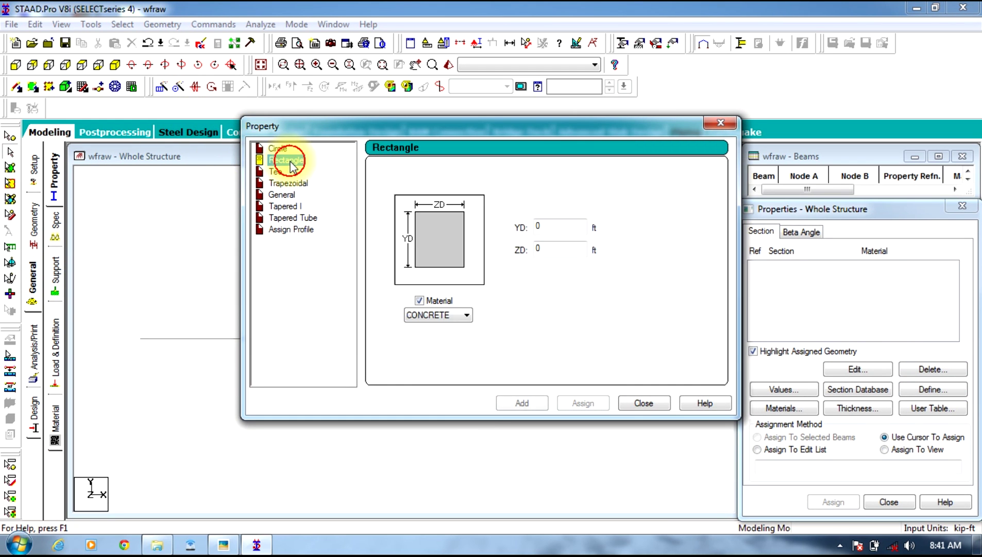
left_click(557, 223)
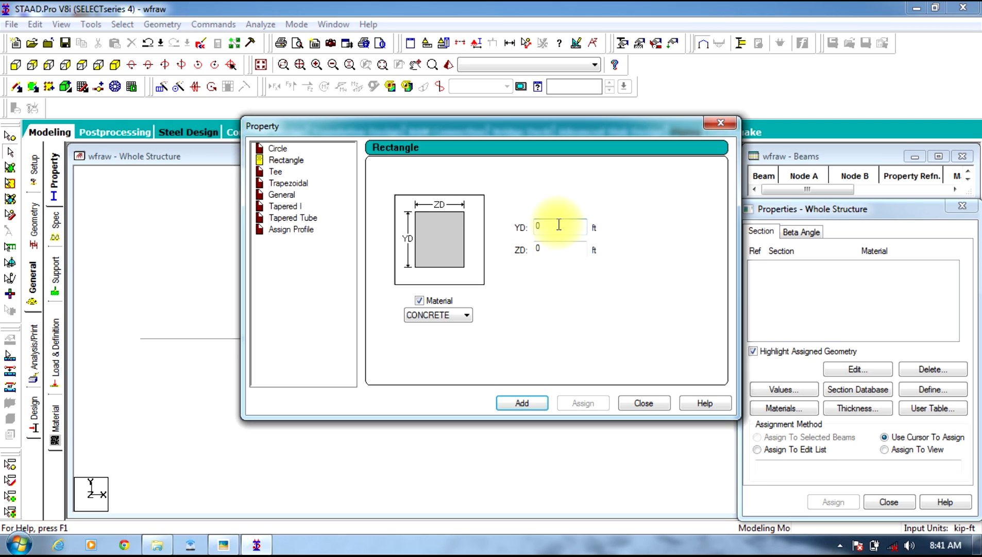
type(".45")
left_click(564, 250)
type(".3")
left_click(538, 402)
left_click(642, 402)
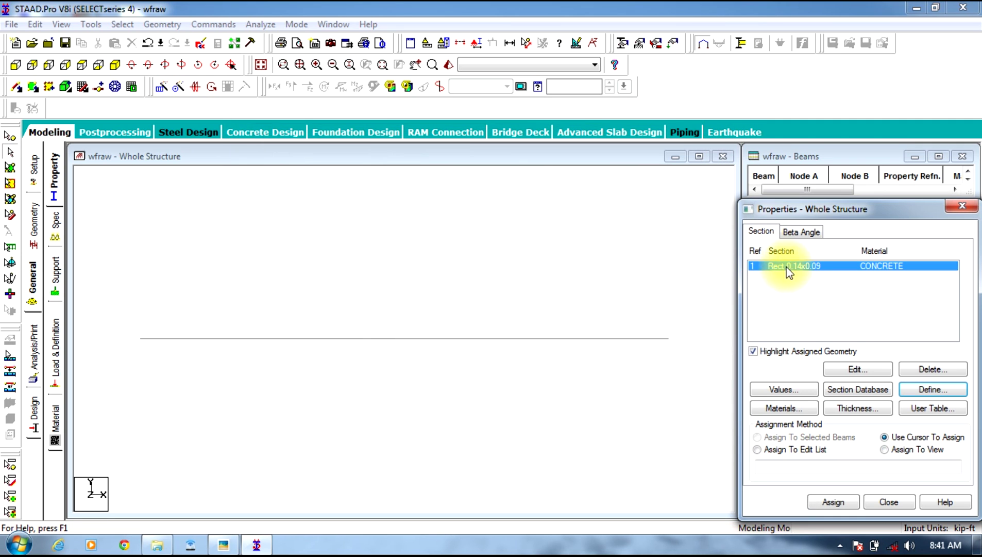
Assign the R1 rectangular section to both beam spans
left_click_drag(705, 318, 80, 369)
left_click(832, 502)
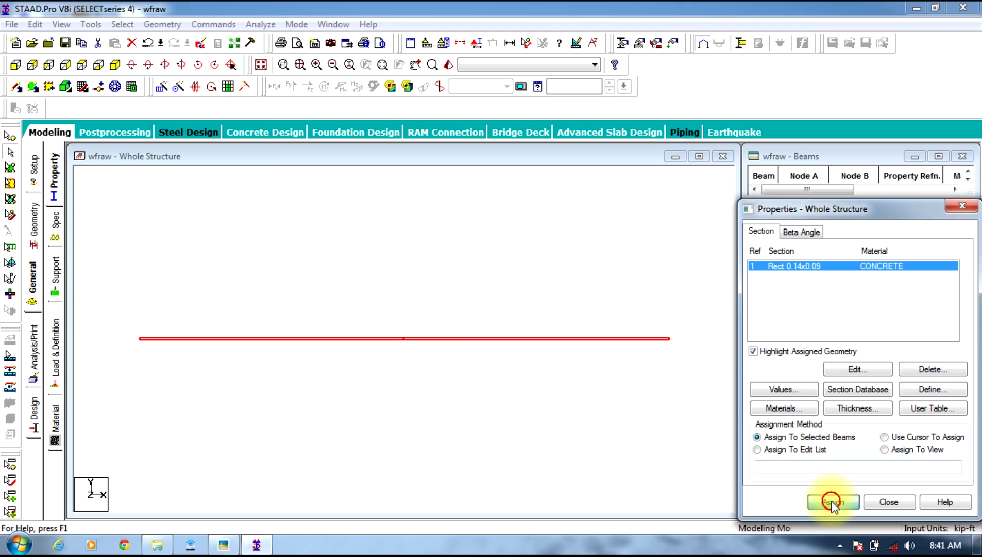
left_click(849, 401)
left_click(199, 245)
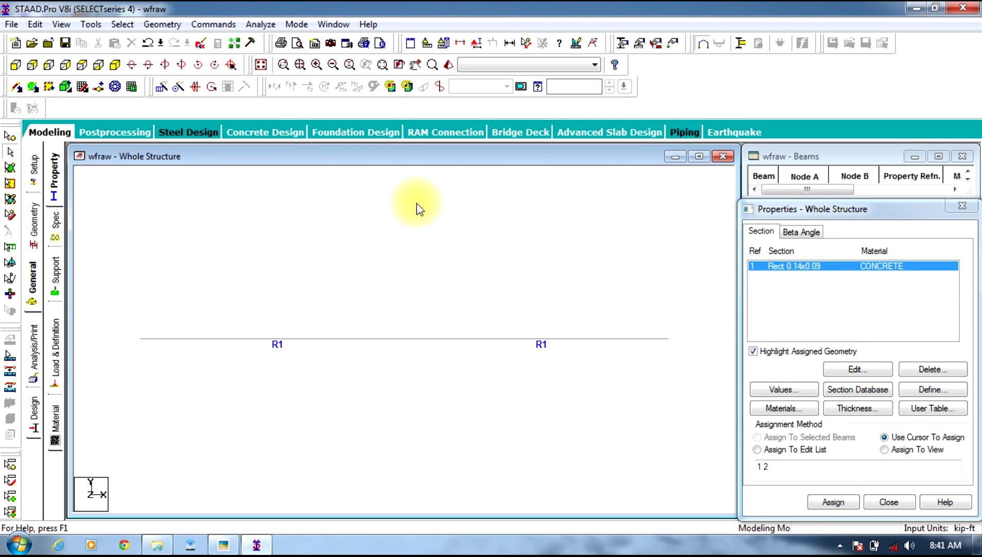
Create a pinned Support 2 and a fixed-but Support 3 releasing FX and MZ
left_click(58, 265)
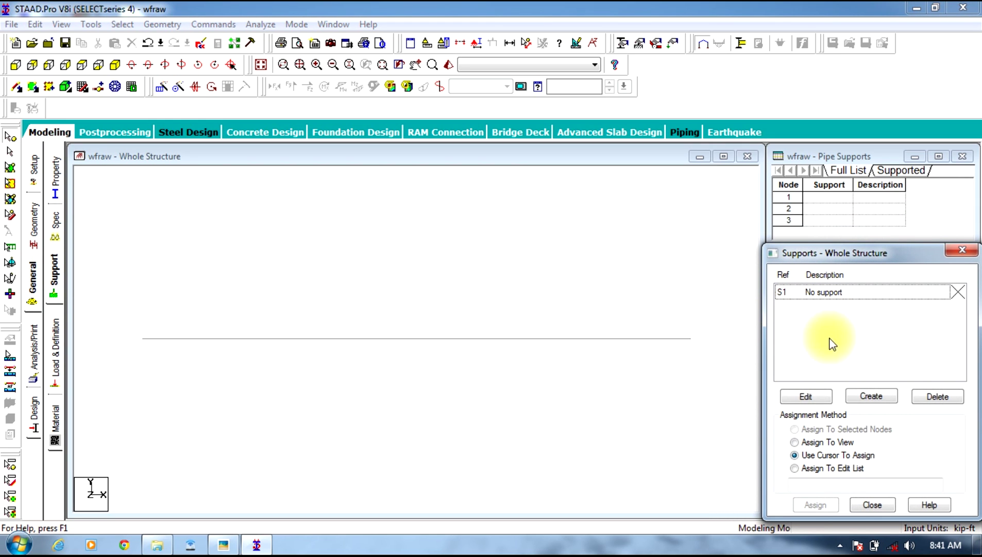
left_click(870, 394)
left_click(754, 225)
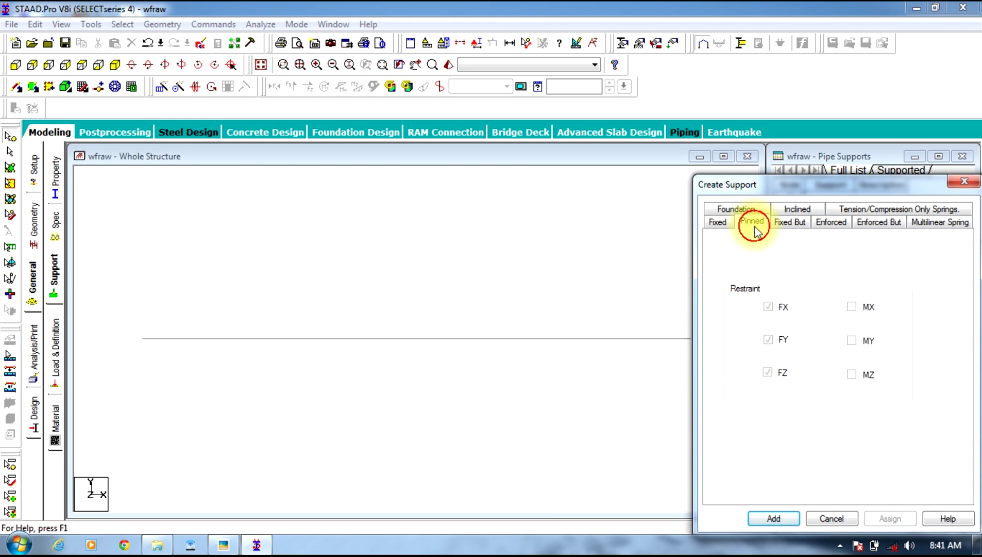
left_click(788, 519)
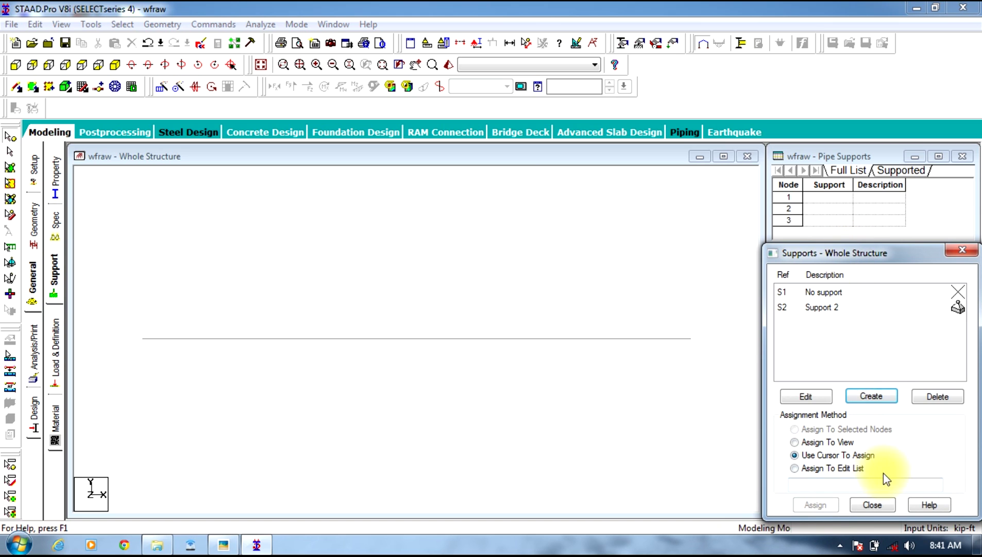
left_click(870, 394)
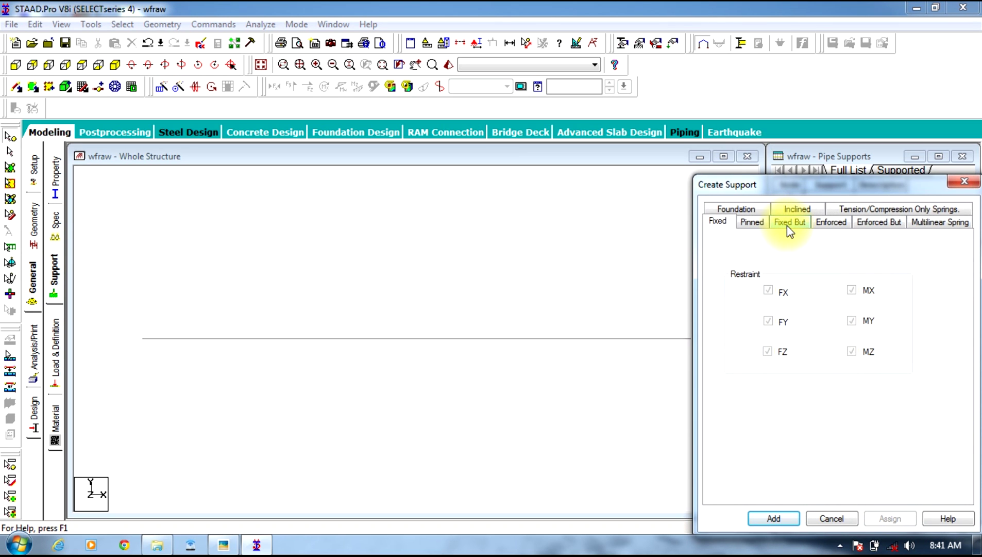
left_click(788, 225)
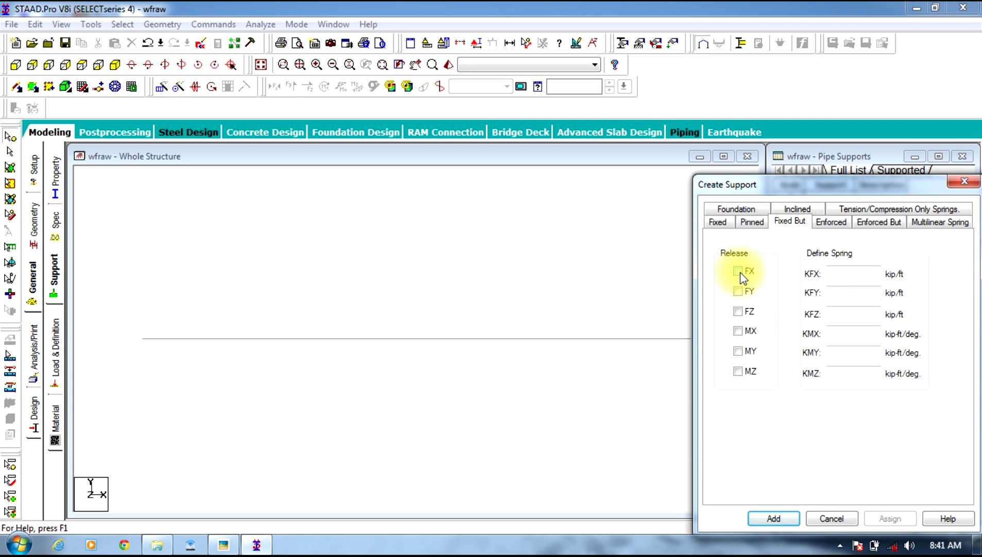
left_click(739, 371)
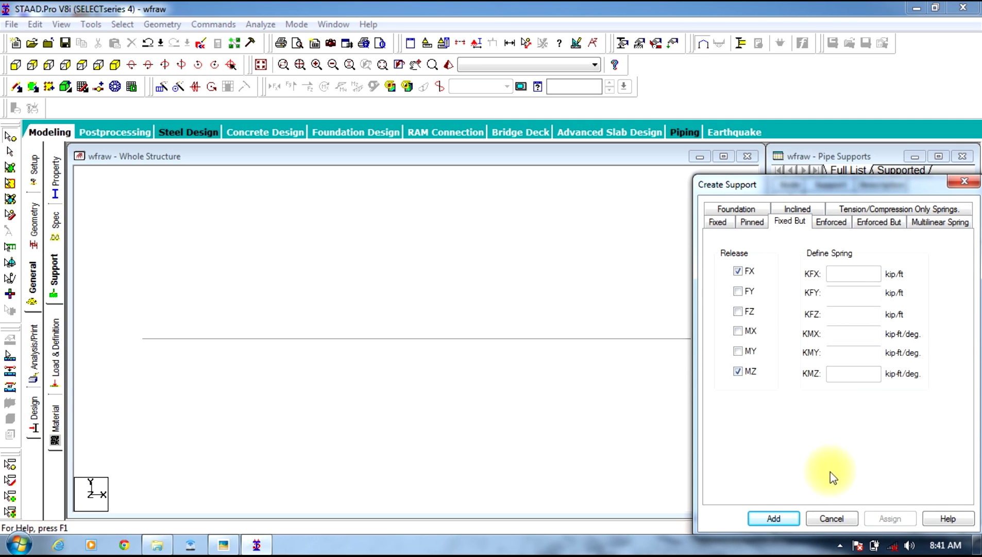
left_click(780, 519)
Assign Support 2 to left-end node 1 and Support 3 to right-end node 3
left_click(823, 308)
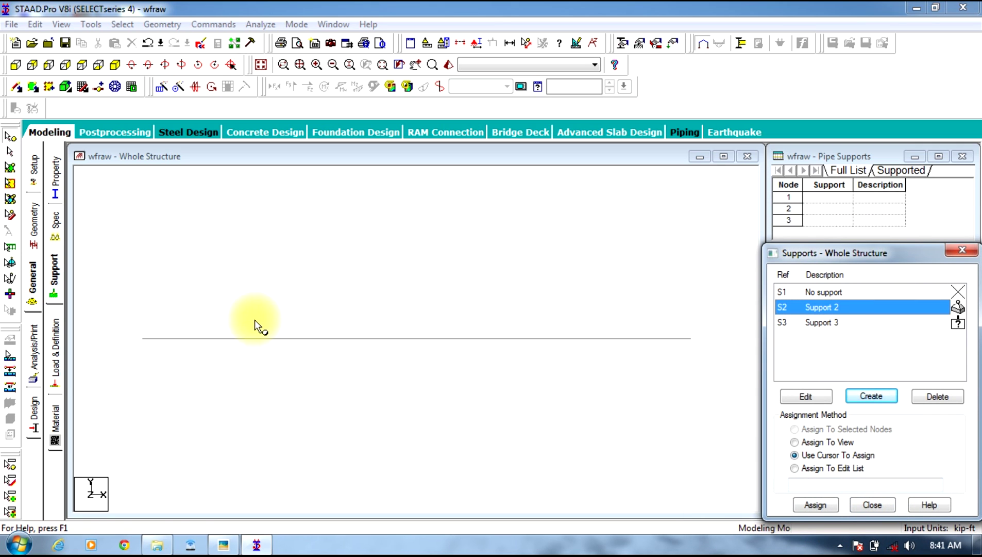
left_click_drag(195, 309, 115, 370)
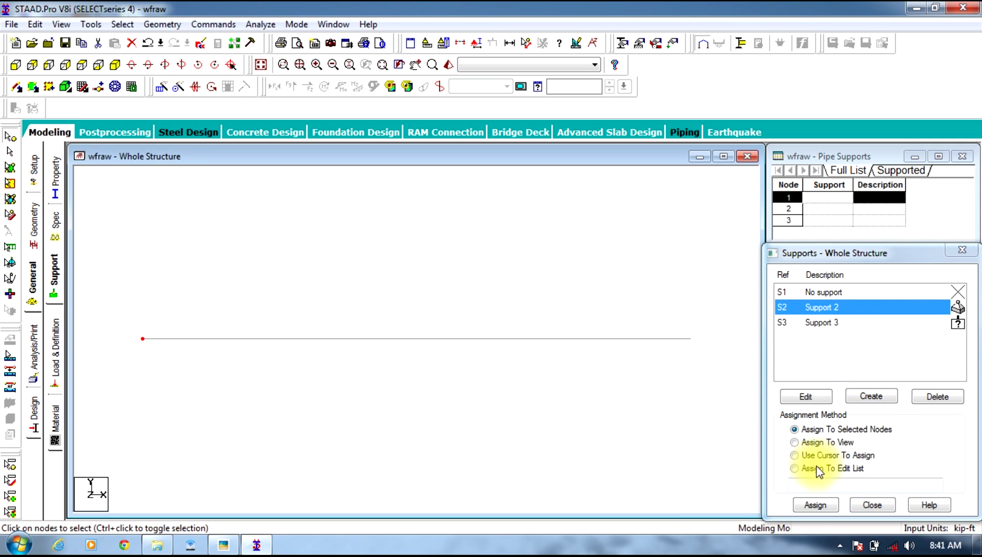
left_click(815, 506)
left_click(892, 421)
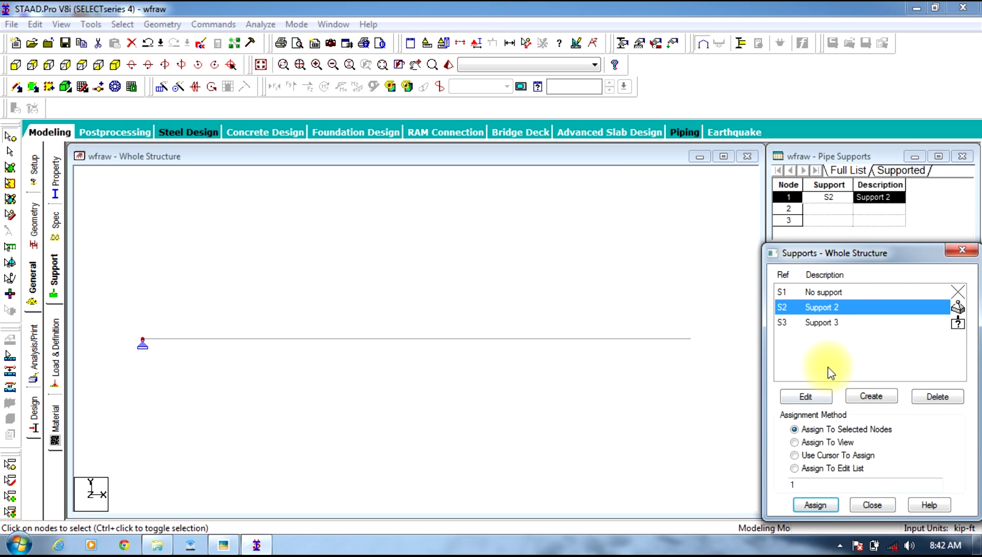
left_click(833, 330)
left_click_drag(724, 319, 686, 386)
left_click(819, 507)
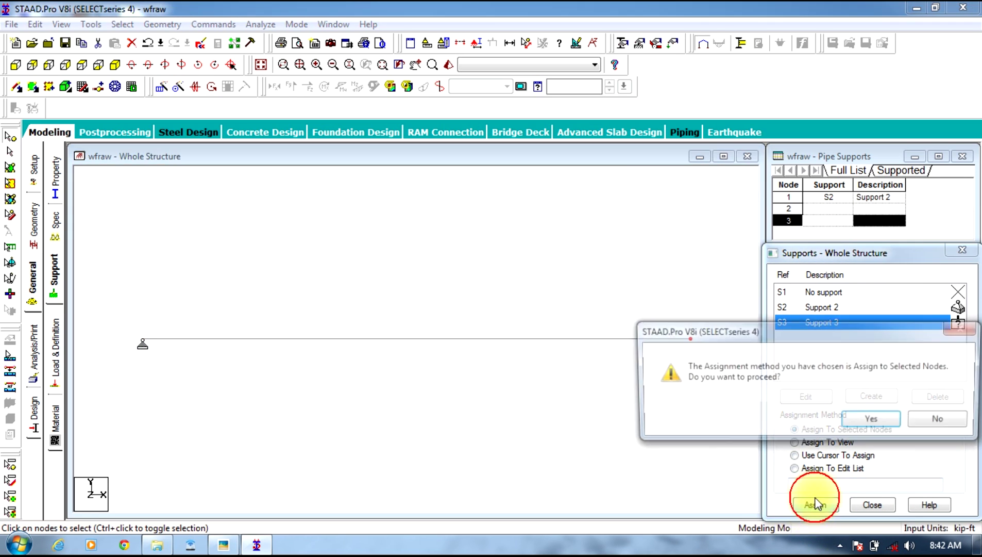
left_click(868, 417)
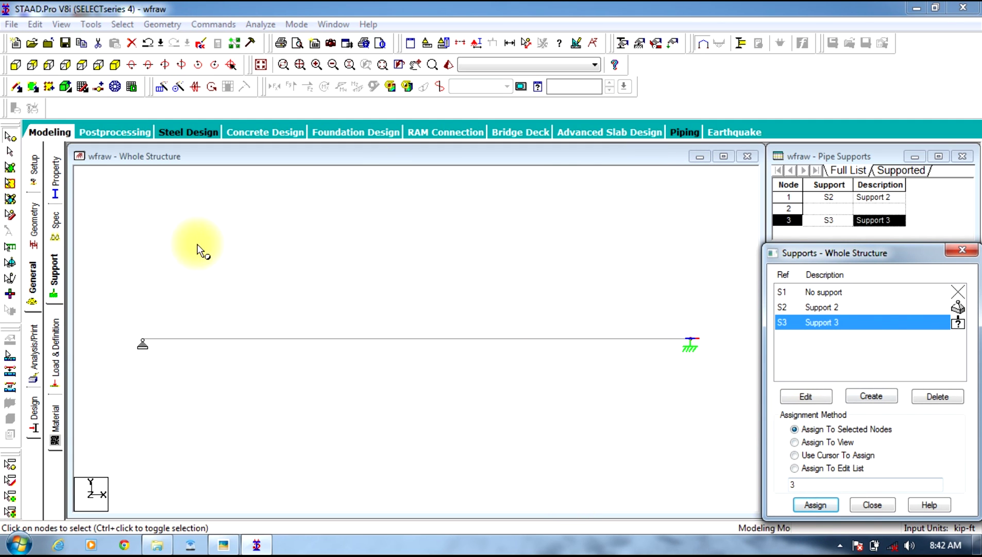
Create LOAD CASE 1 containing a uniform member load W1 = -4 kip/ft in GY
left_click(54, 344)
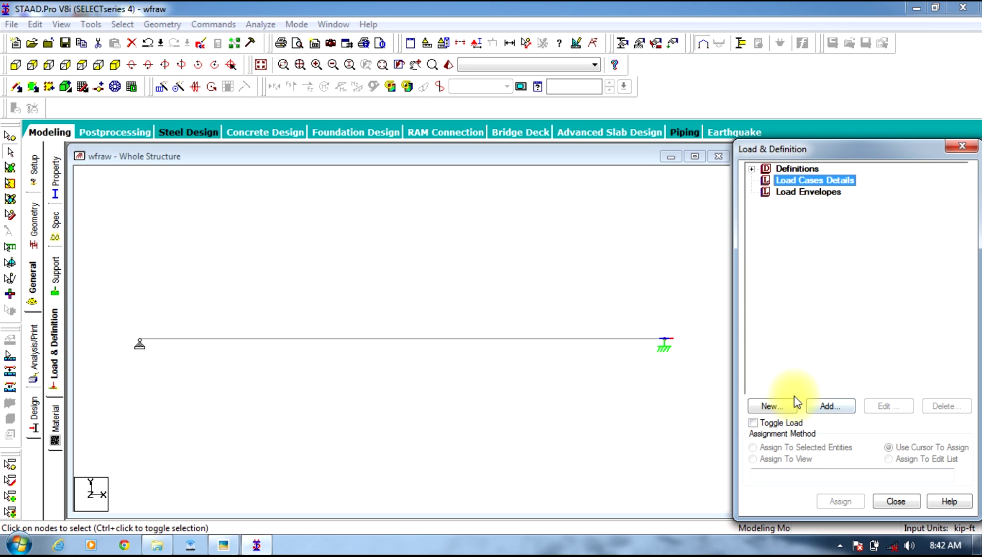
left_click(823, 410)
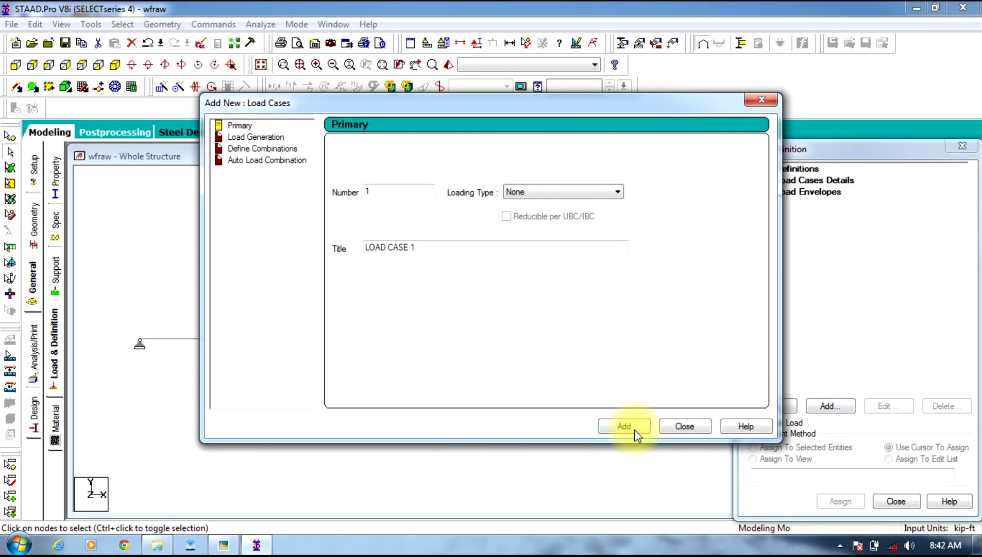
left_click(639, 427)
left_click(685, 425)
left_click(806, 192)
left_click(843, 409)
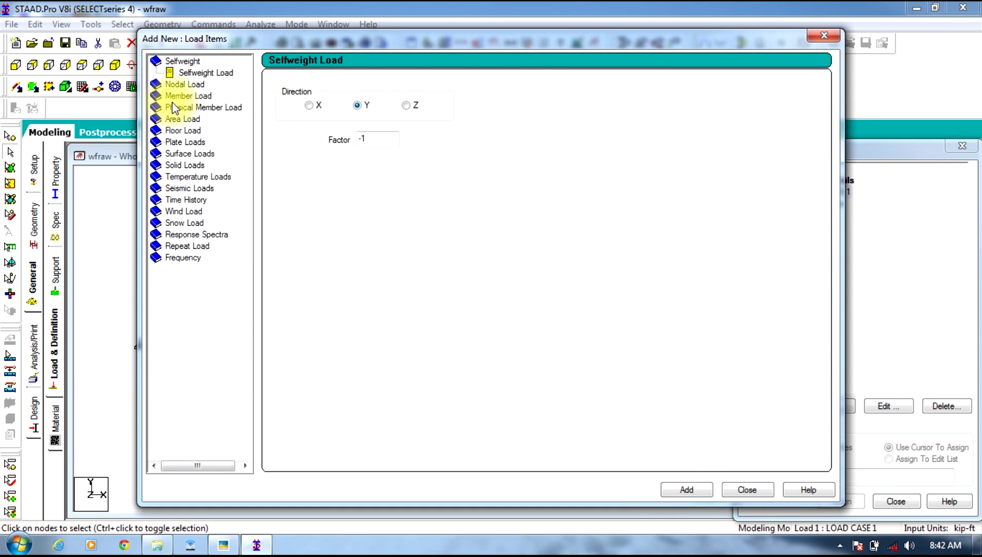
left_click(177, 96)
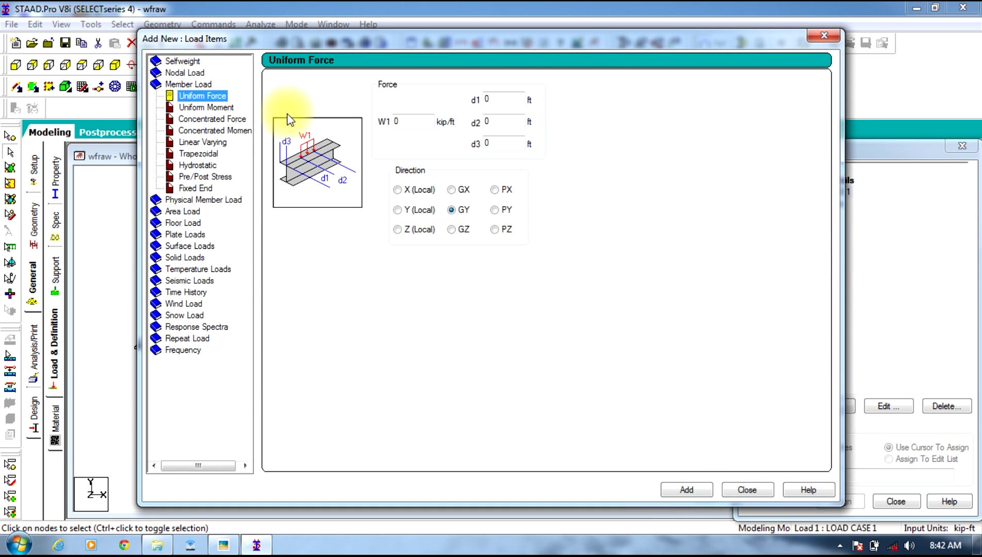
left_click(413, 121)
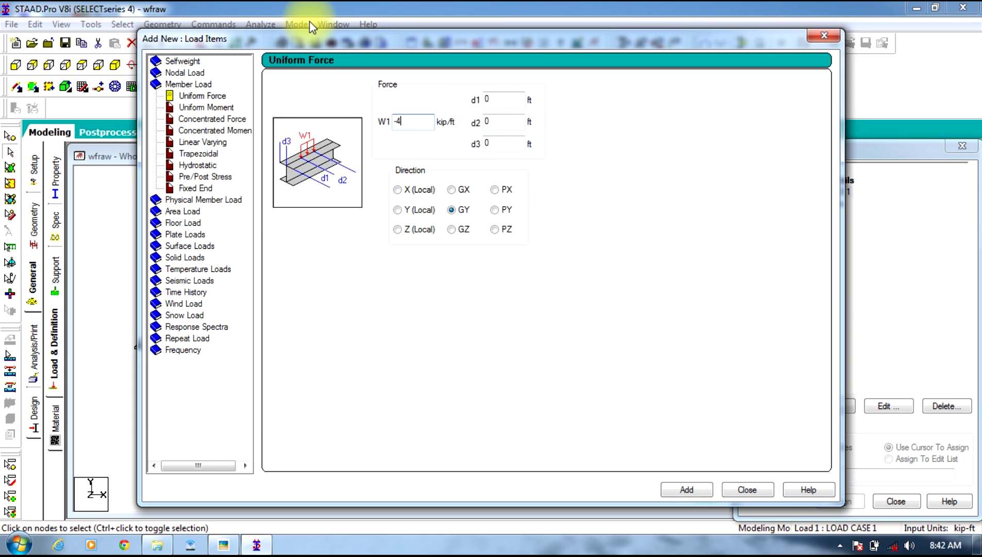
left_click_drag(318, 50, 261, 29)
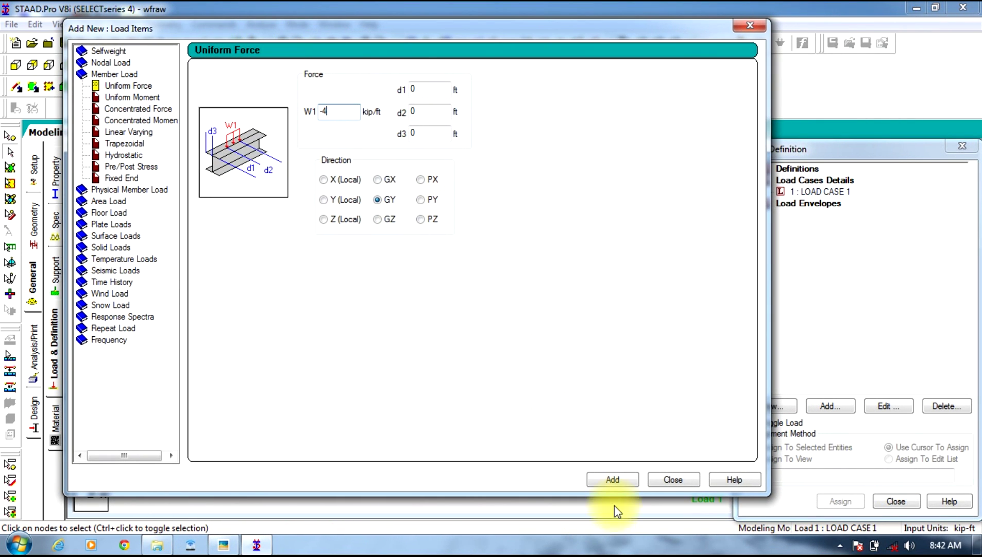
left_click(623, 482)
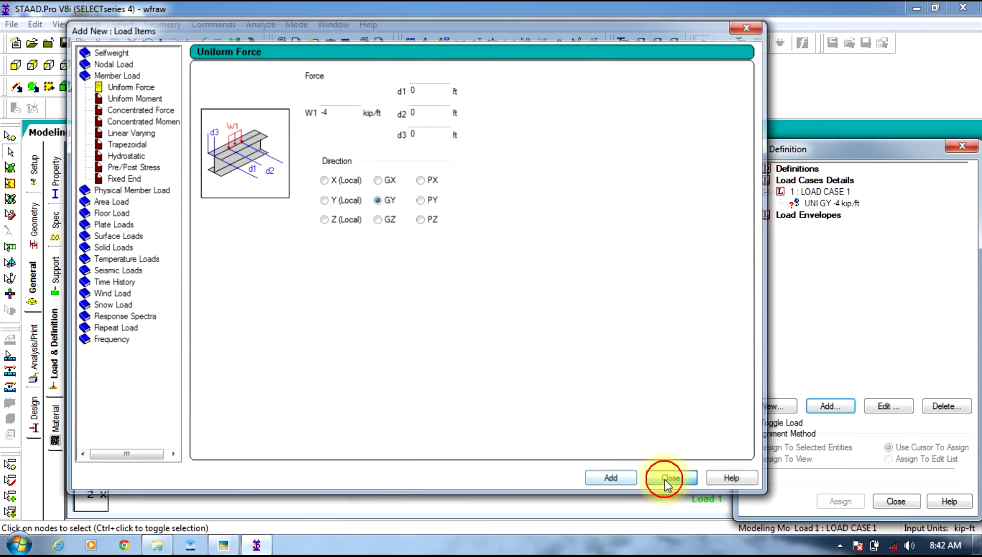
left_click(668, 478)
Assign the -4 kip/ft uniform load to beam 2, the right span, and rescale the load display
left_click(817, 204)
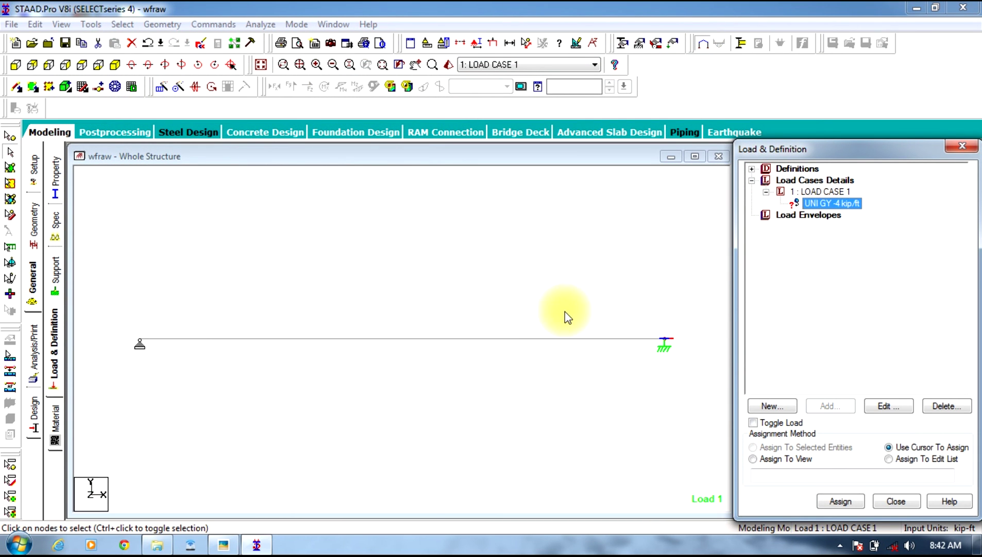
left_click(559, 340)
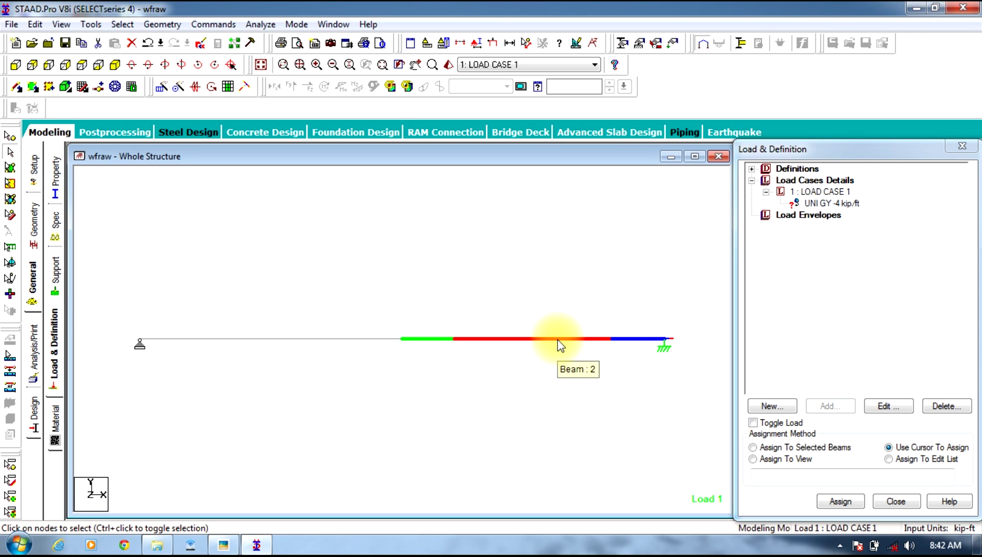
left_click(808, 447)
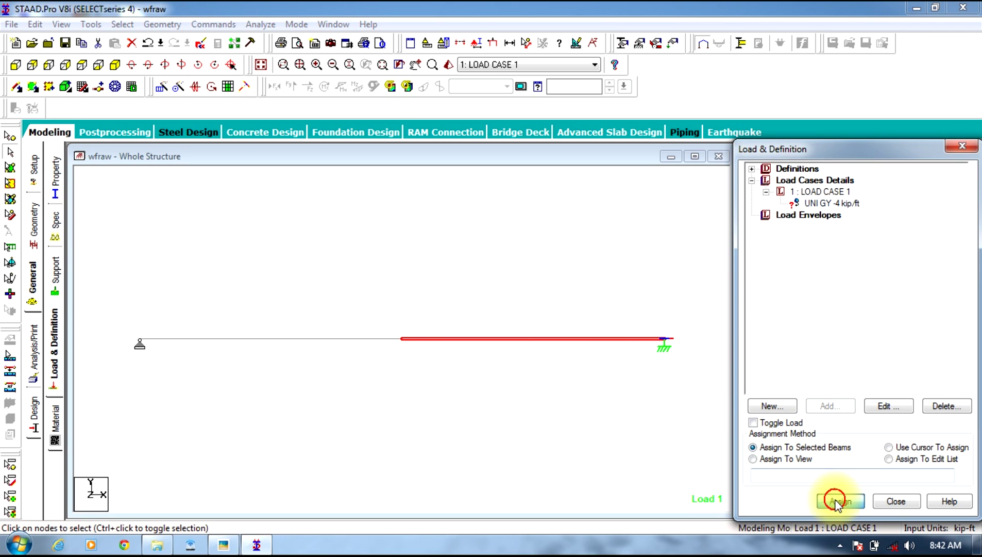
left_click(837, 501)
left_click(862, 369)
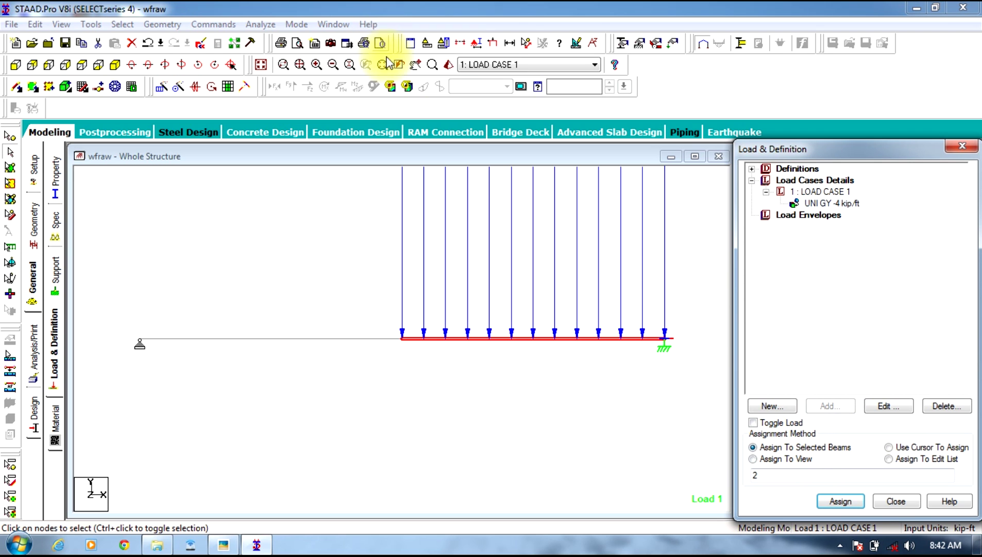
left_click(493, 45)
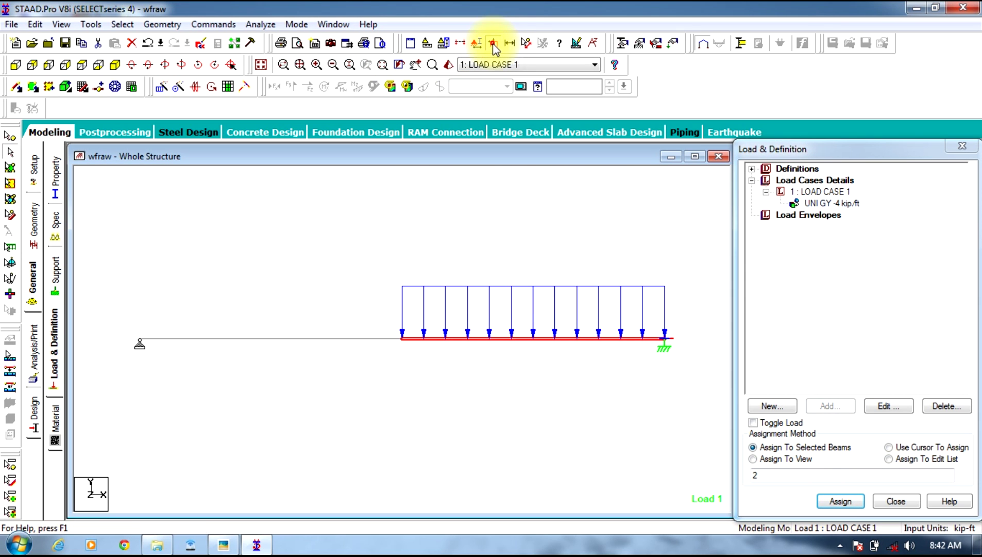
left_click(34, 344)
Add PERFORM ANALYSIS and run the analysis, saving wfraw; it finishes with 0 errors
left_click(434, 430)
left_click(562, 428)
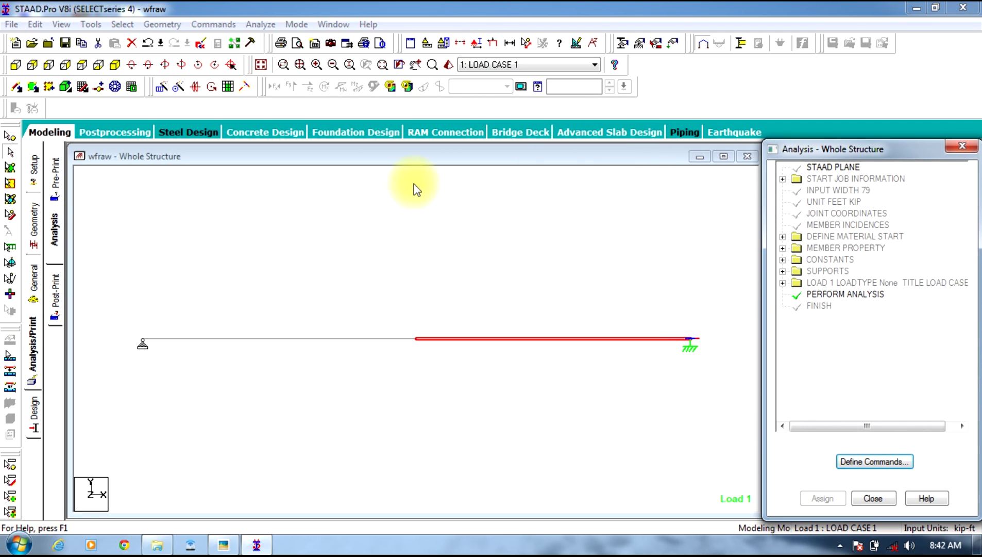
left_click(248, 25)
left_click(280, 38)
left_click(404, 291)
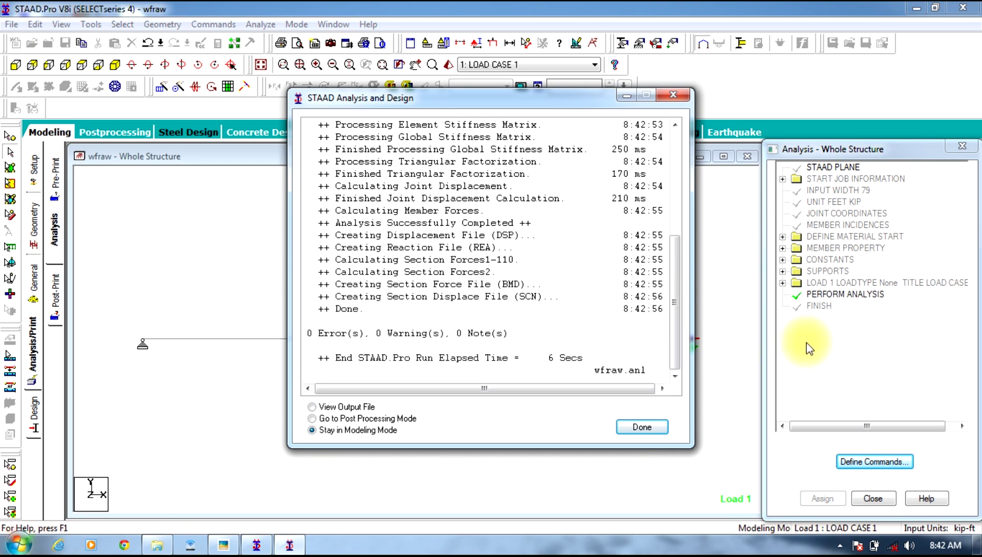
left_click(637, 427)
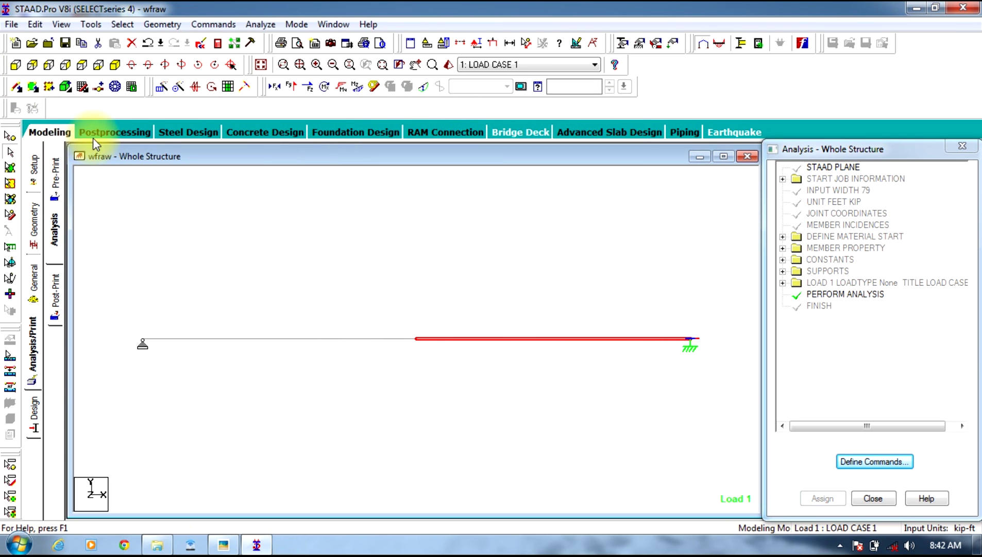
Open Load 1 results in Postprocessing and maximize the structure view
left_click(98, 133)
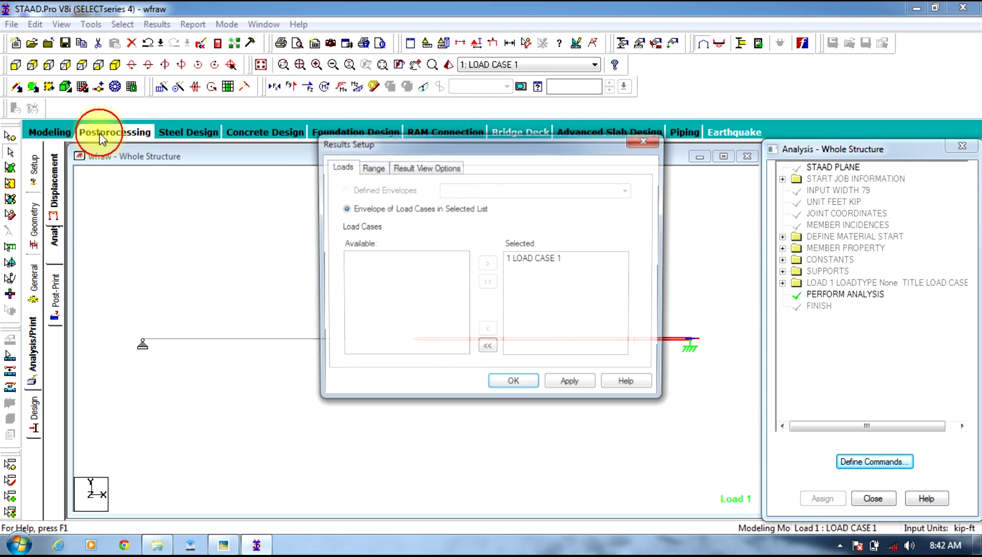
left_click(503, 387)
left_click(484, 156)
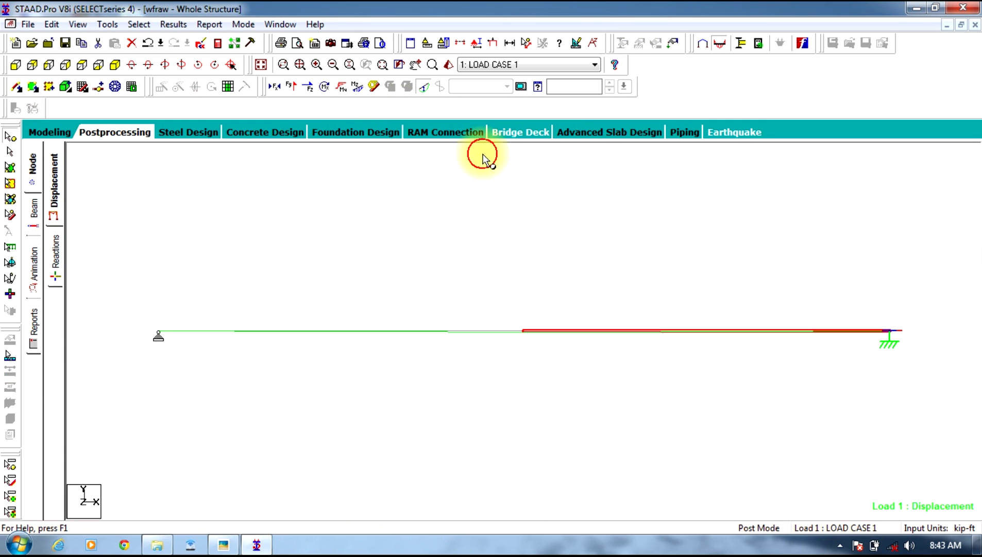
Show the deflected shape and annotate its 2.032 mm maximum resultant displacement
left_click(423, 87)
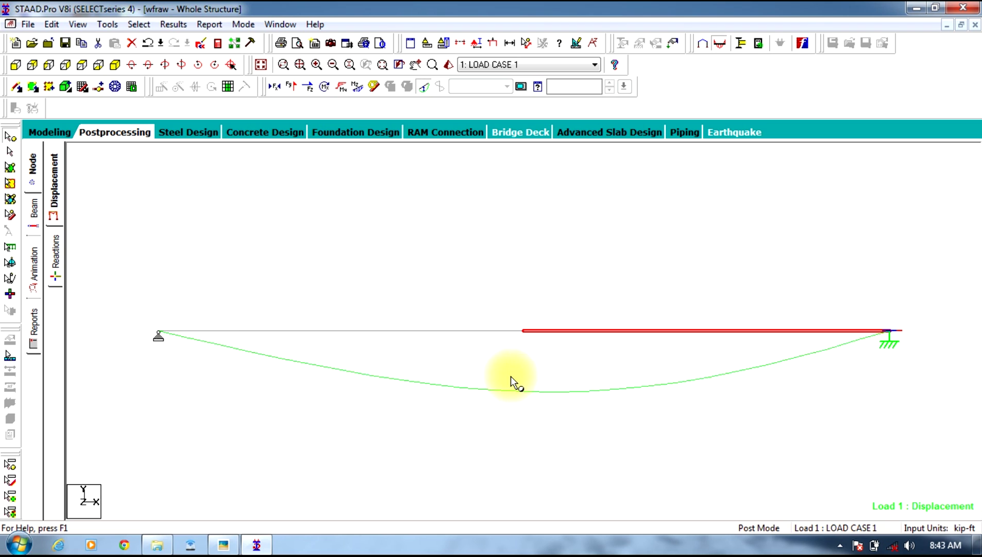
left_click(173, 25)
left_click(170, 251)
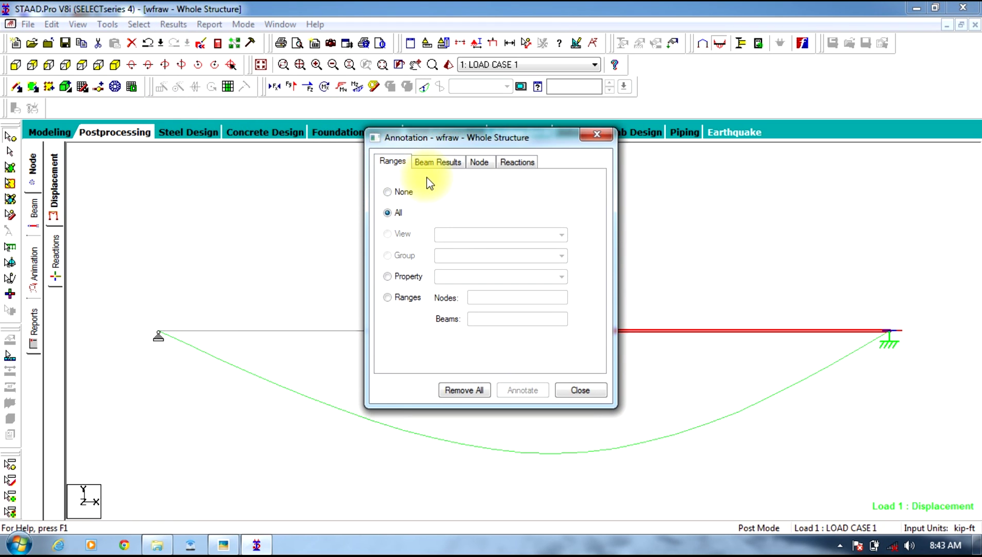
left_click(431, 163)
left_click(397, 308)
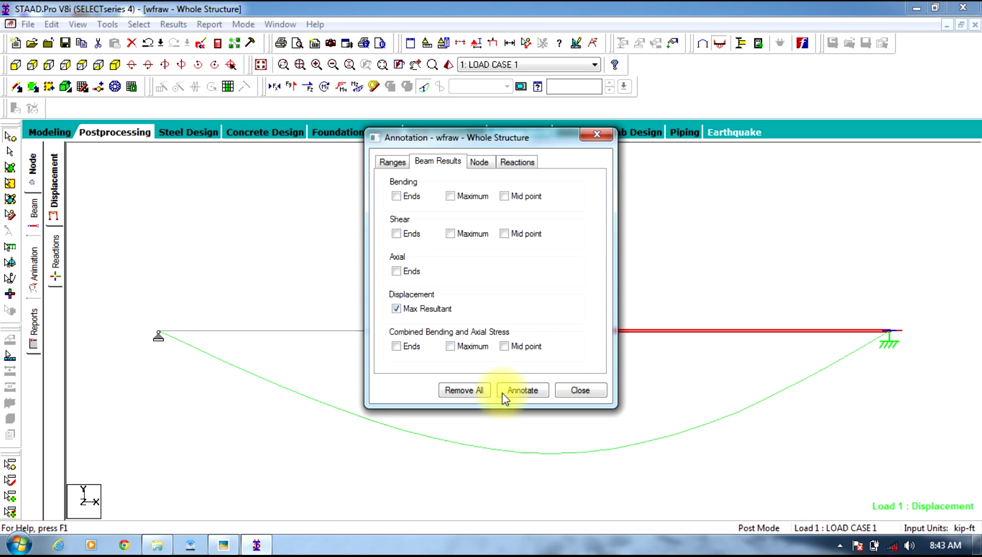
left_click(503, 394)
left_click(581, 390)
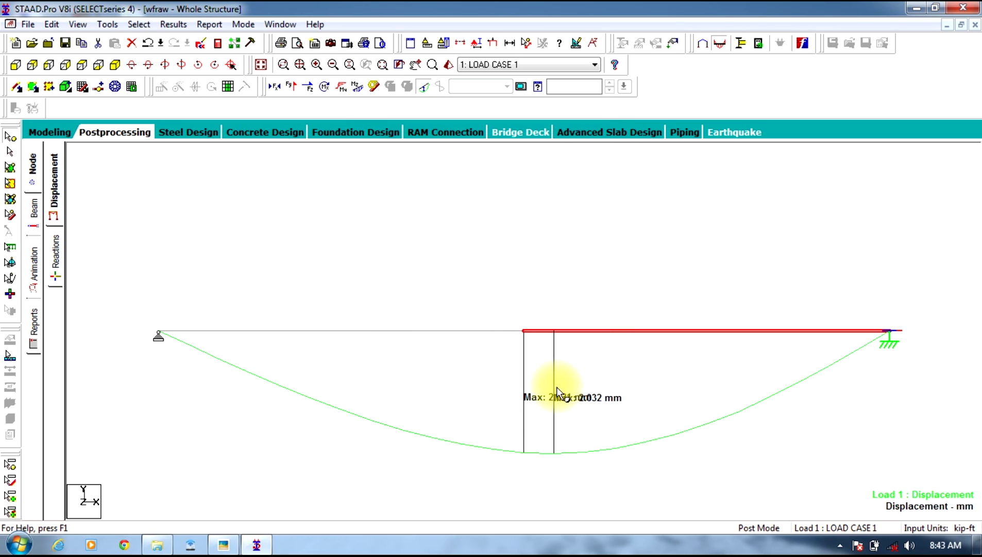
Replace deflection with the Mz bending diagram, labelled Max -5.423 kNm and -6.101 kNm
left_click(423, 88)
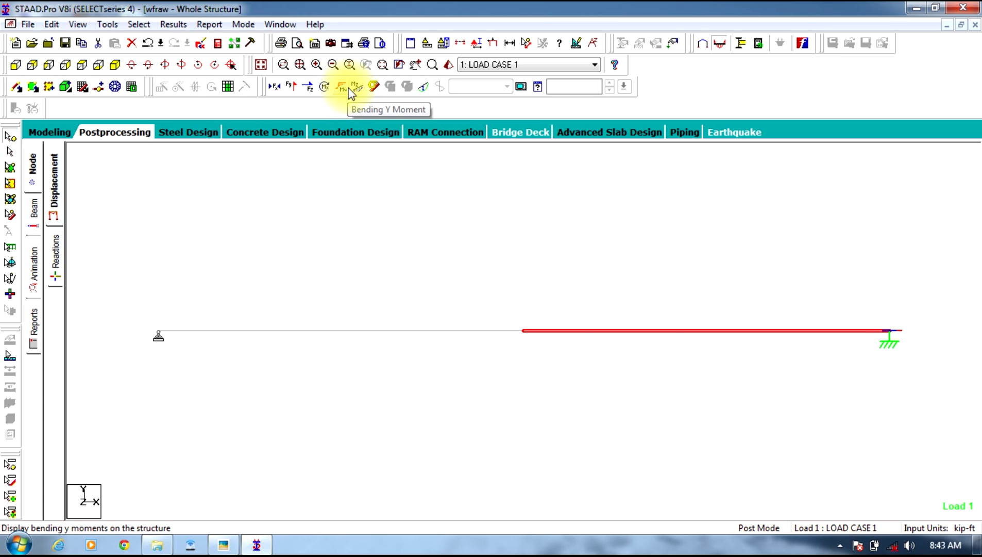
left_click(354, 89)
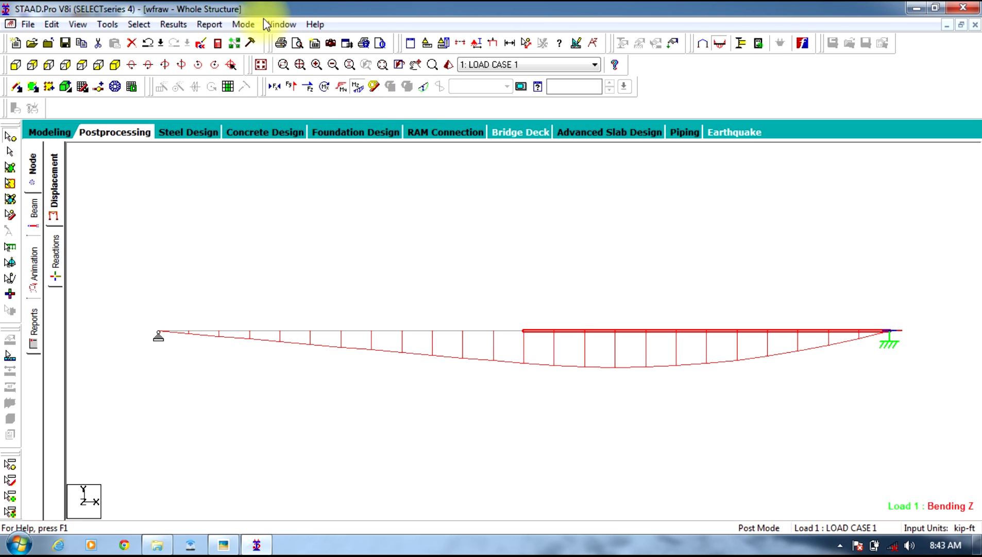
left_click(186, 23)
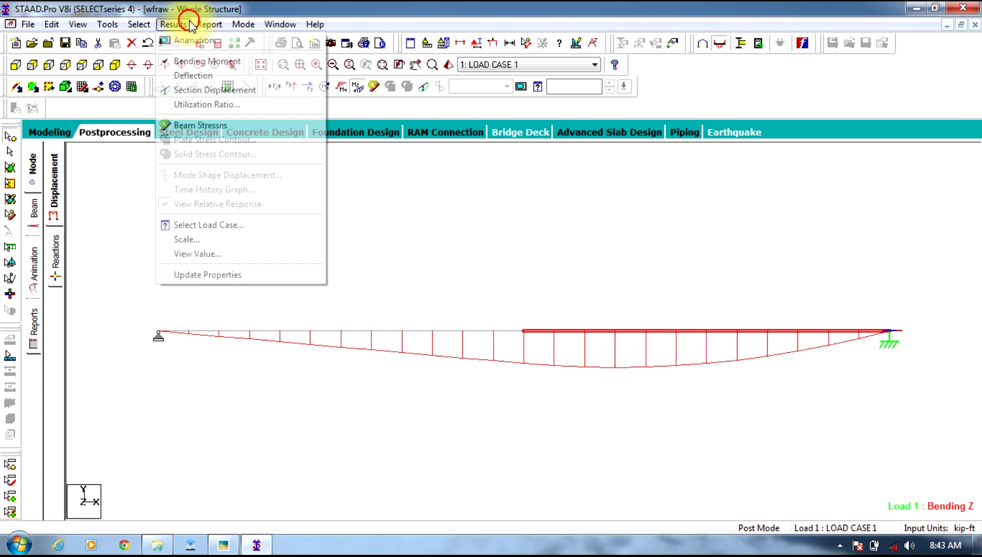
left_click(191, 254)
left_click(439, 162)
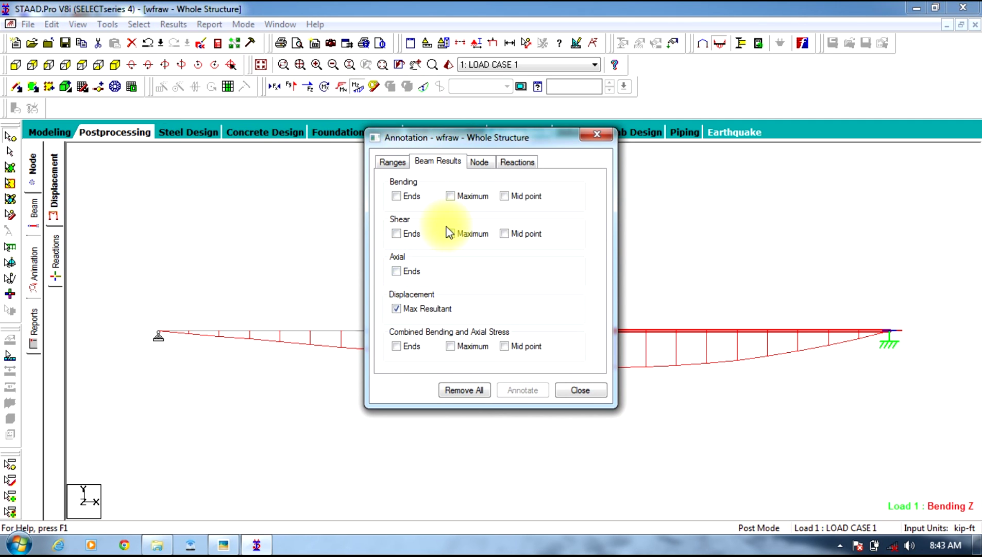
left_click(450, 197)
left_click(522, 390)
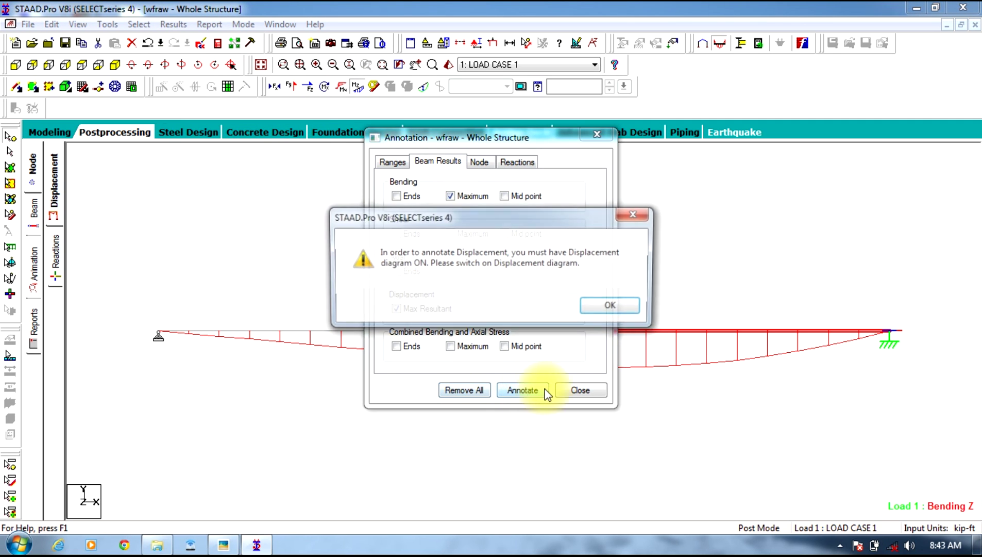
left_click(600, 306)
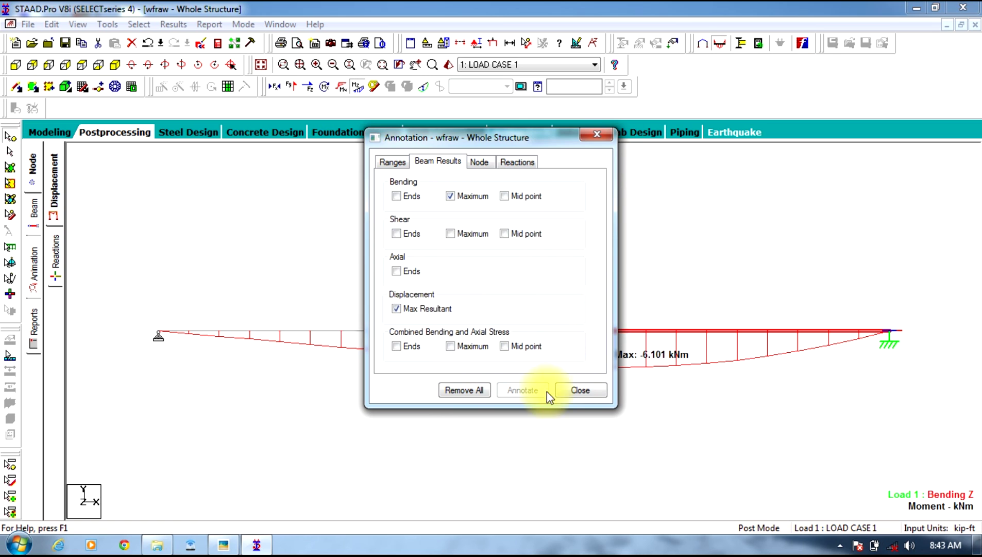
left_click(572, 398)
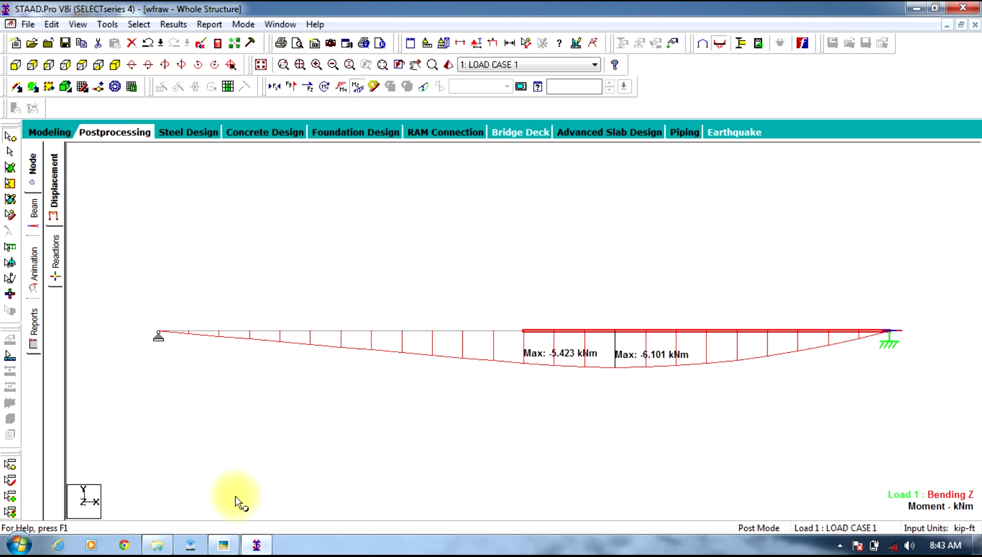
Zoom and pan the IMG_0395 photo to centre problem 2 with its 1 kip/ft and 20 kips loads
left_click(230, 546)
scroll(296, 432, "down", 2)
left_click_drag(368, 417, 432, 192)
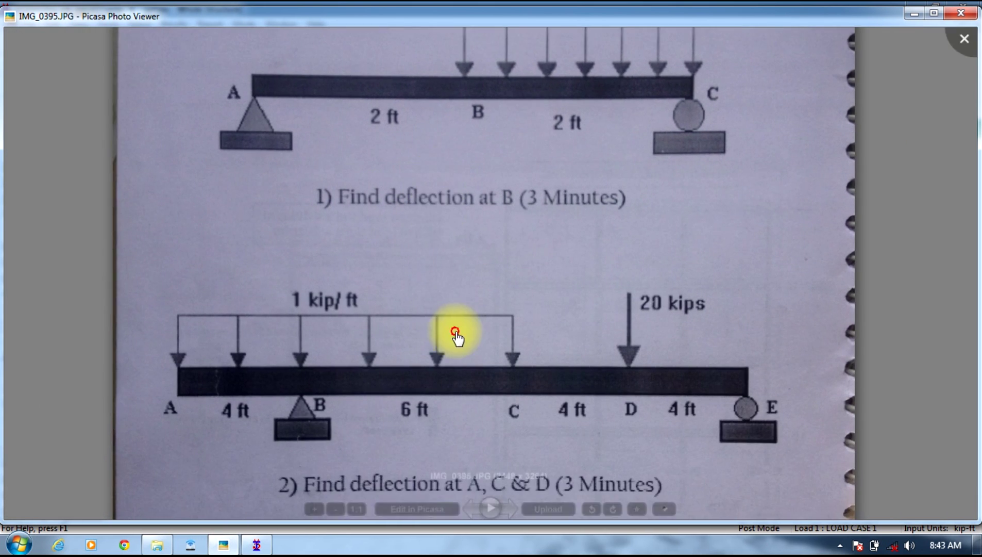
left_click_drag(454, 333, 482, 265)
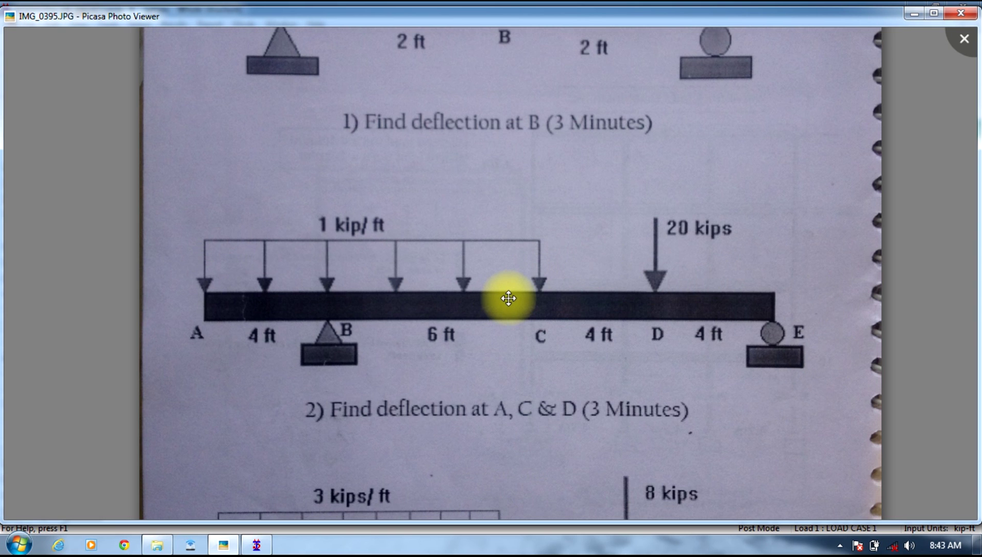
Create a new Plane structure named dgfd in Foot and KiloPound units, keeping Add Beam
left_click(915, 11)
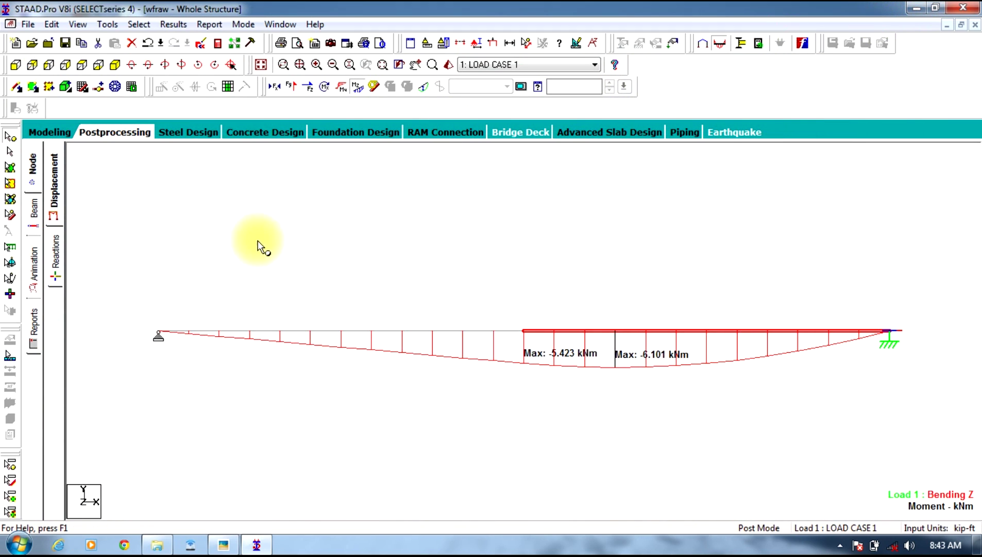
left_click(19, 24)
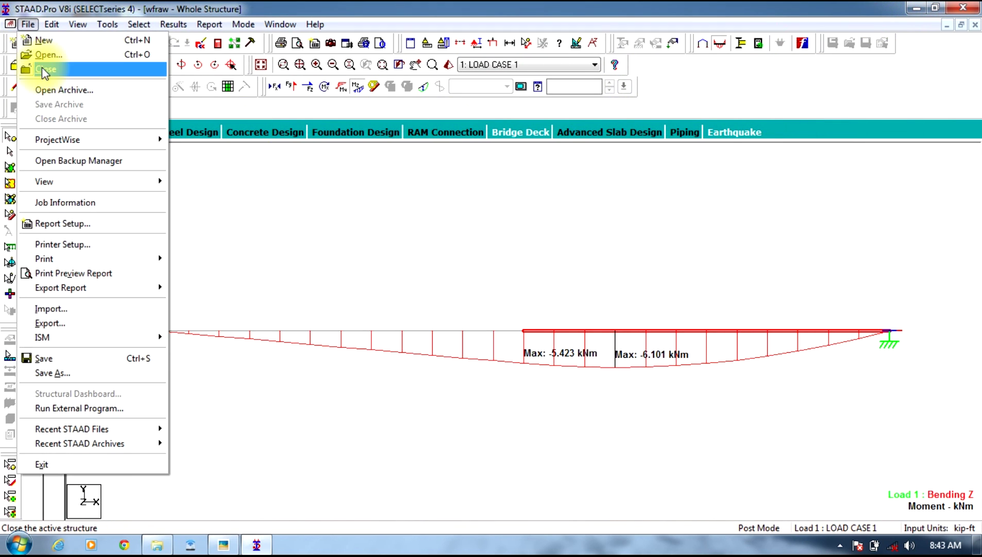
left_click(37, 37)
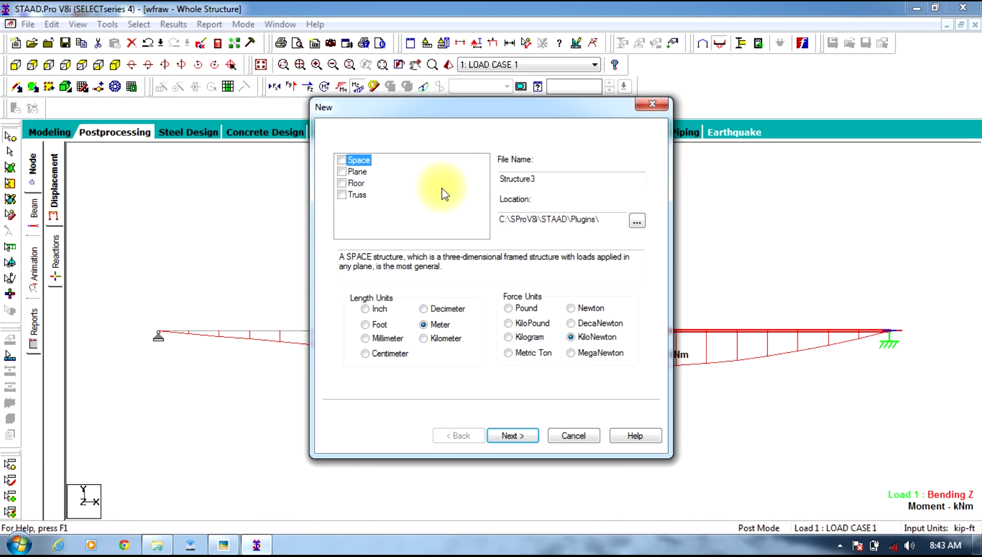
left_click(355, 171)
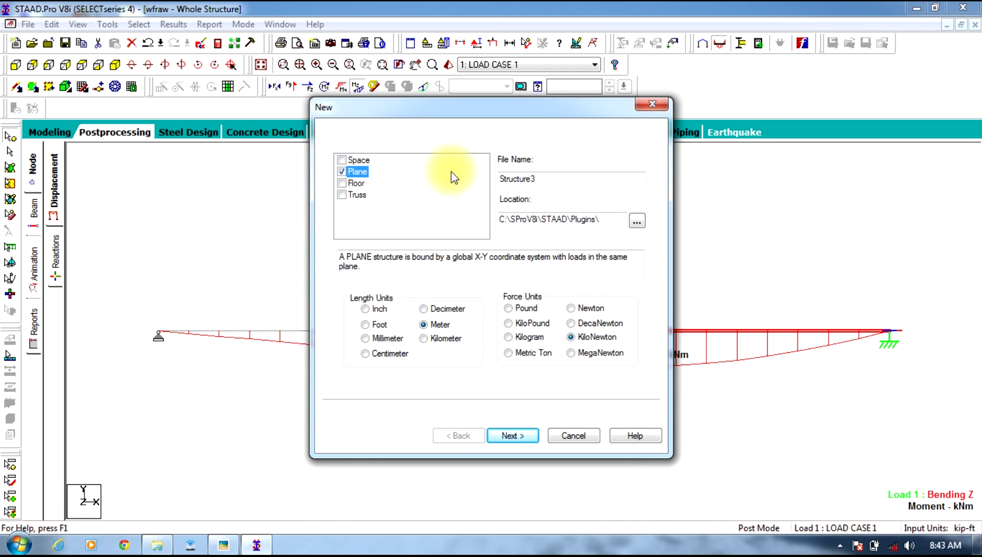
double_click(575, 180)
type("dgfd")
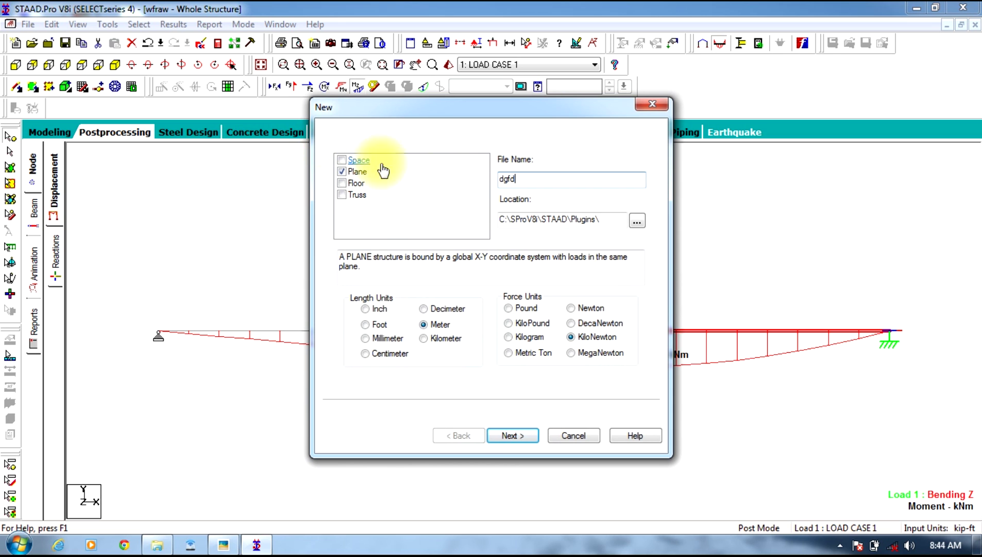
left_click(508, 322)
left_click(511, 437)
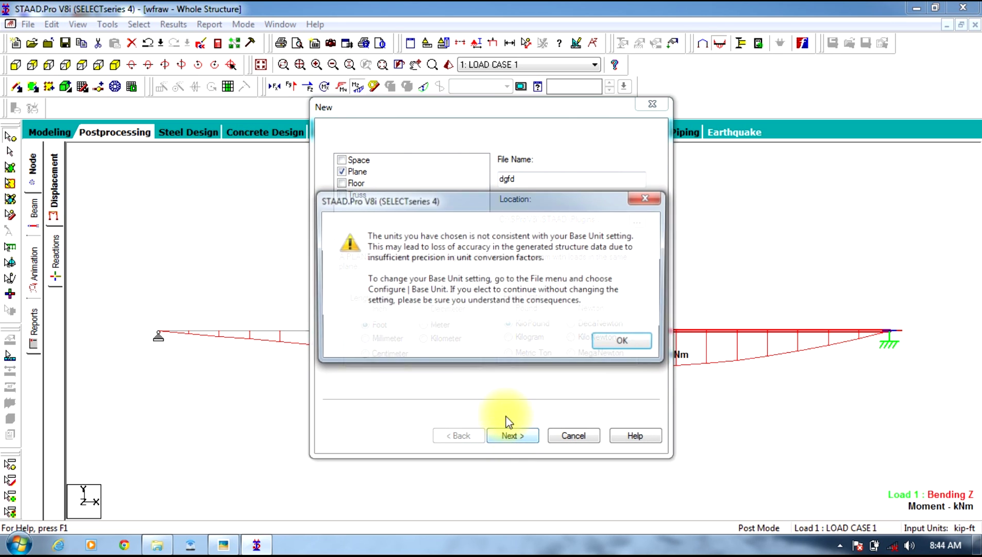
left_click(605, 353)
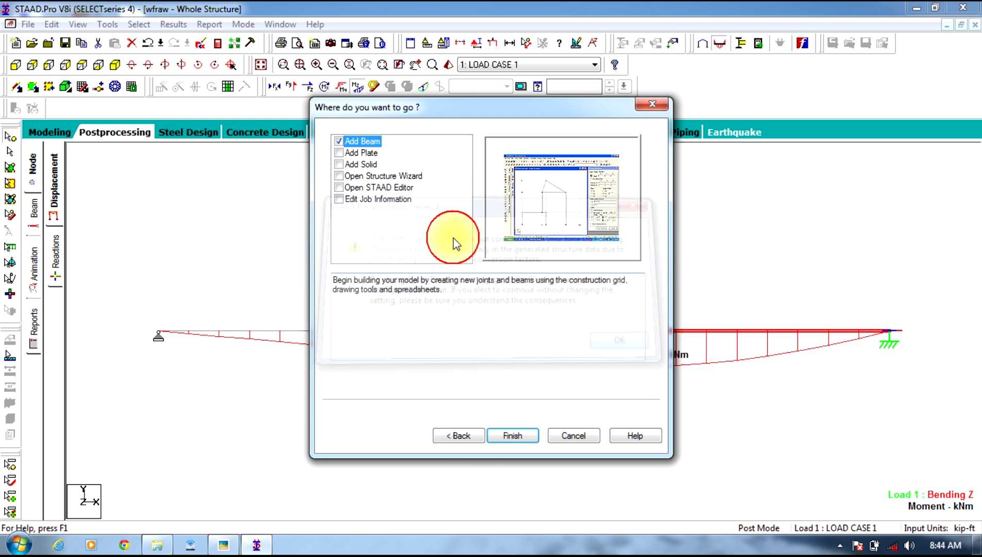
left_click(513, 435)
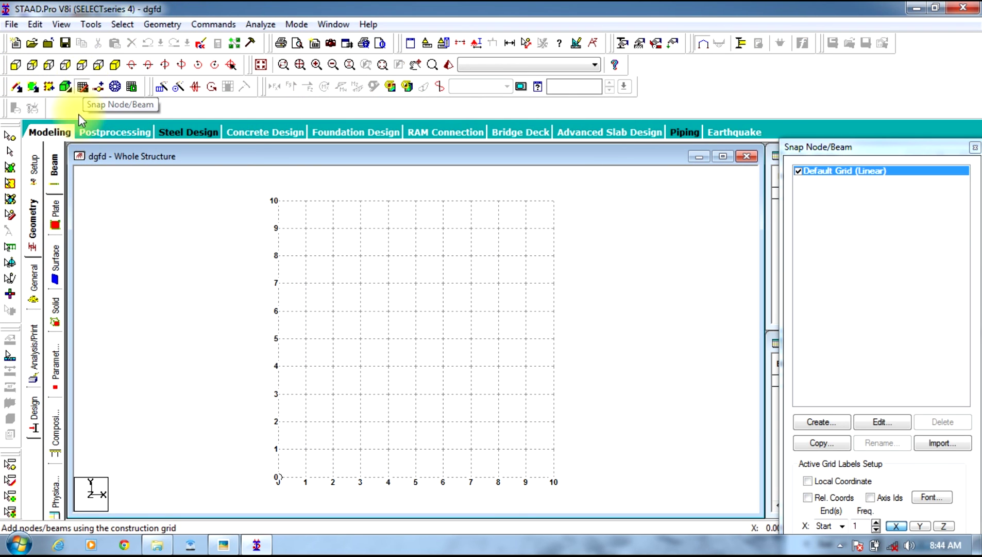
mouse_move(237, 538)
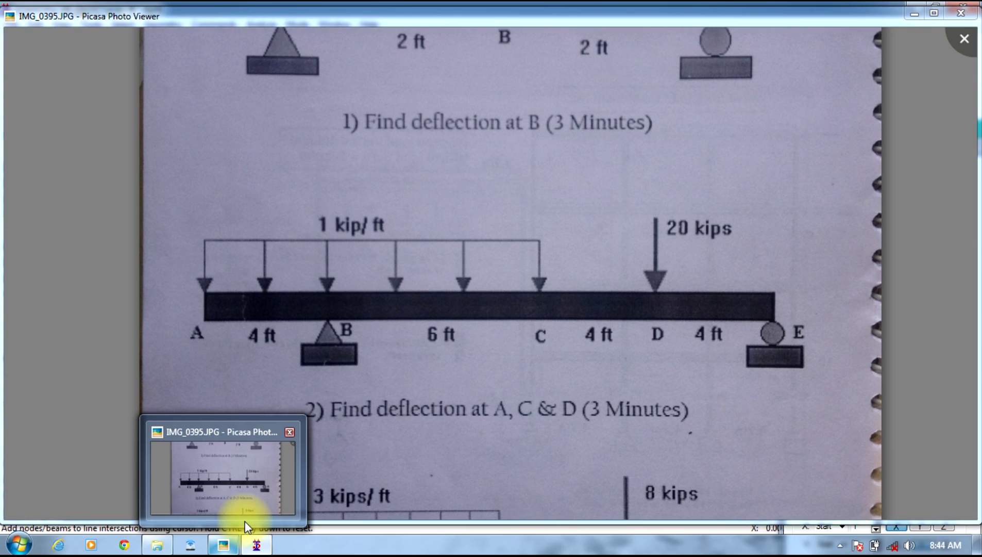
mouse_move(248, 521)
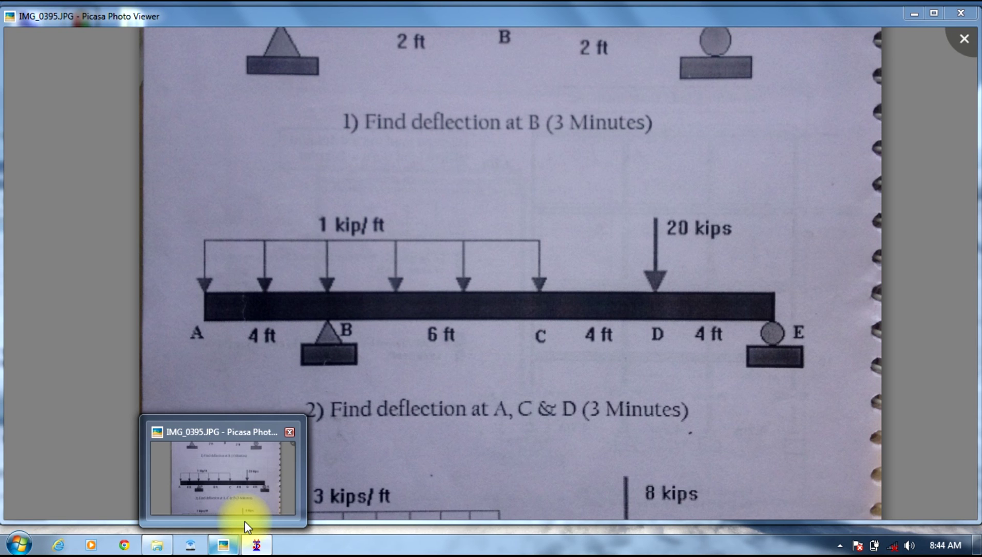
key("alt+Tab")
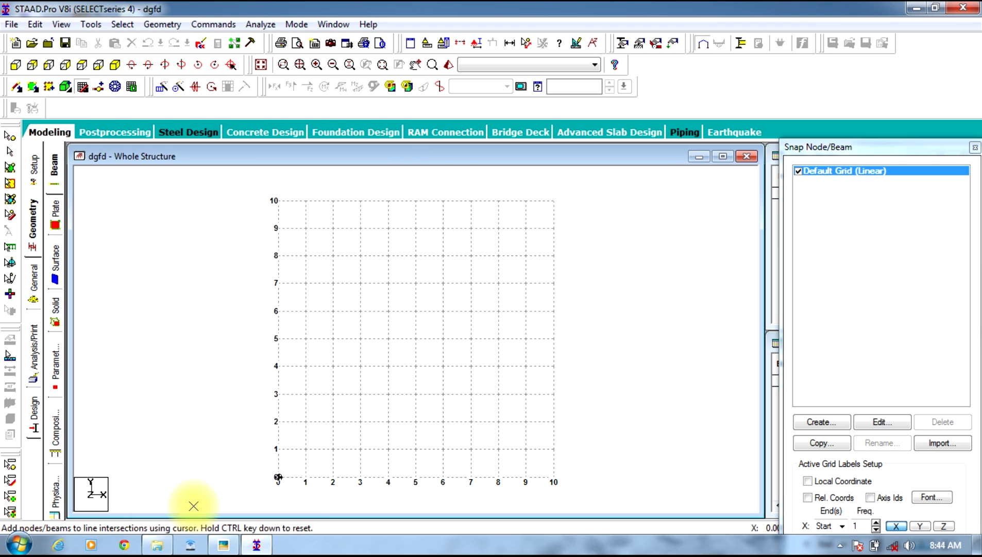
left_click(222, 547)
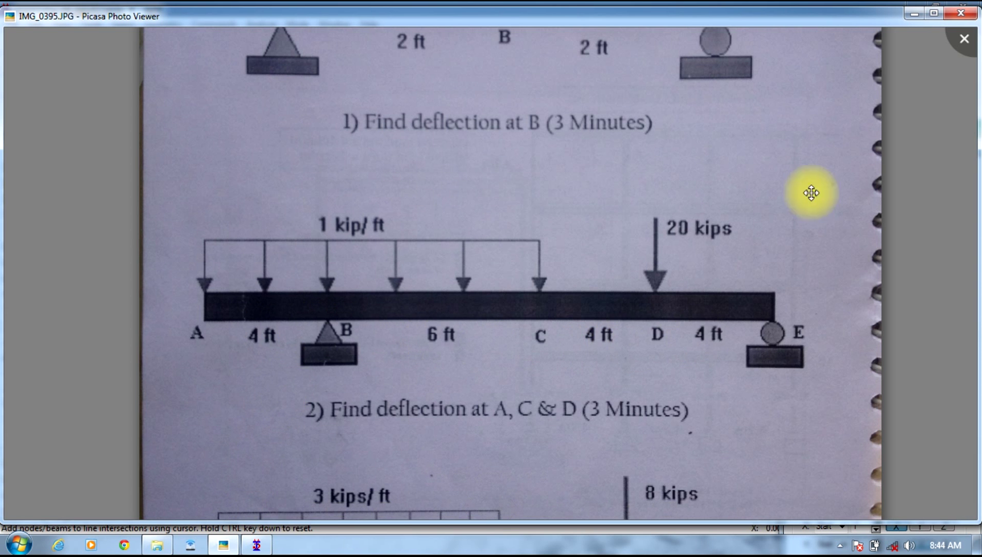
Extend the Default construction grid's X Right value to 18 ft
left_click(912, 14)
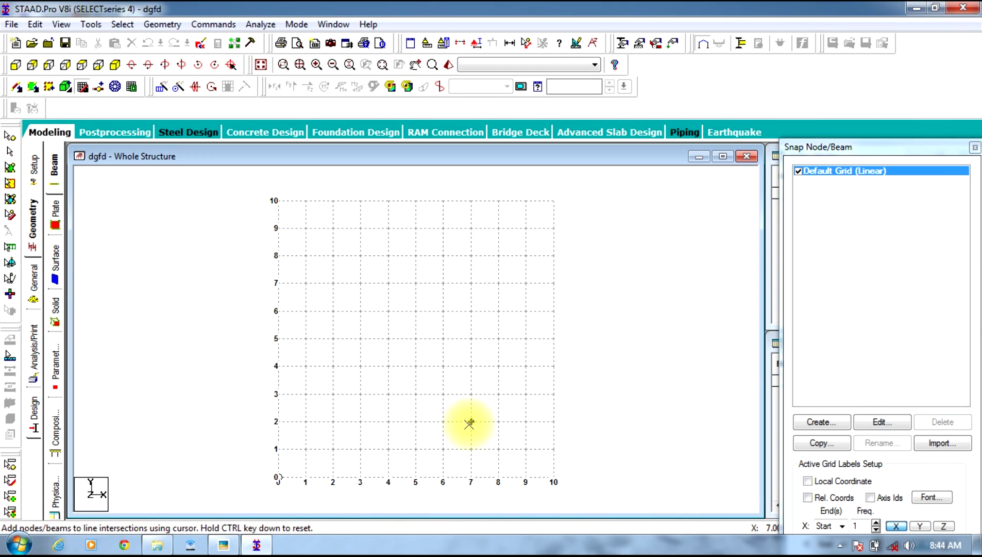
left_click(895, 428)
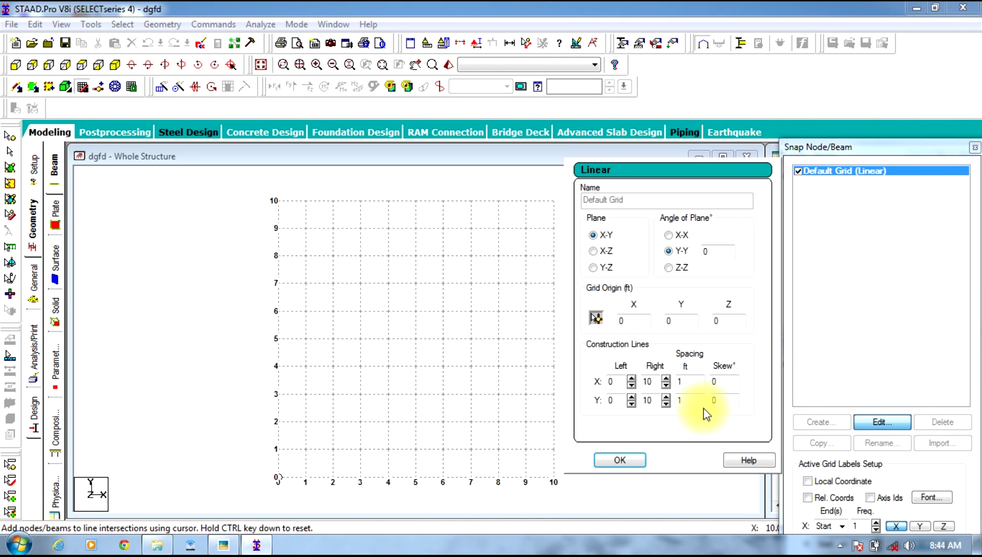
left_click(666, 378)
left_click(666, 379)
left_click(666, 378)
left_click(666, 379)
left_click(667, 379)
left_click(666, 378)
left_click(667, 379)
left_click(666, 379)
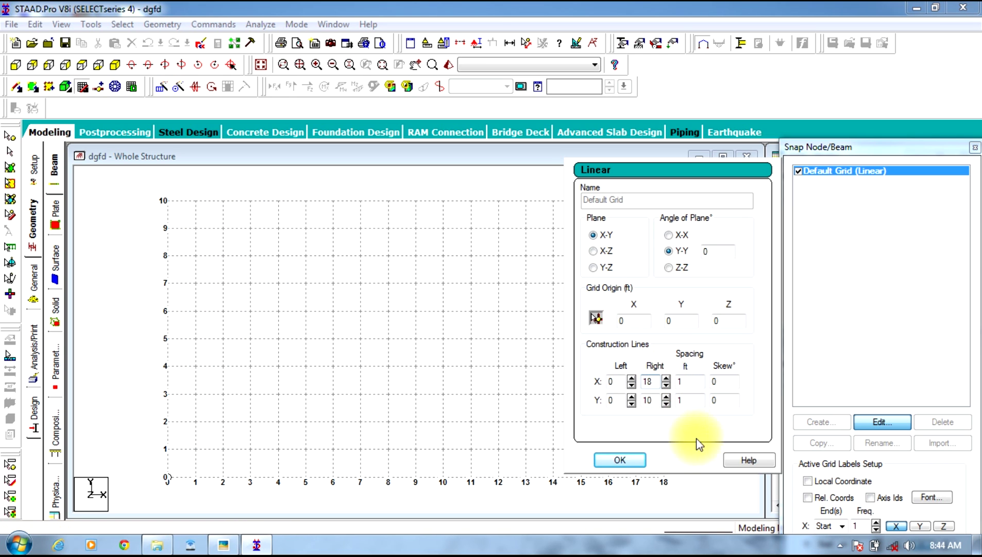
left_click(619, 459)
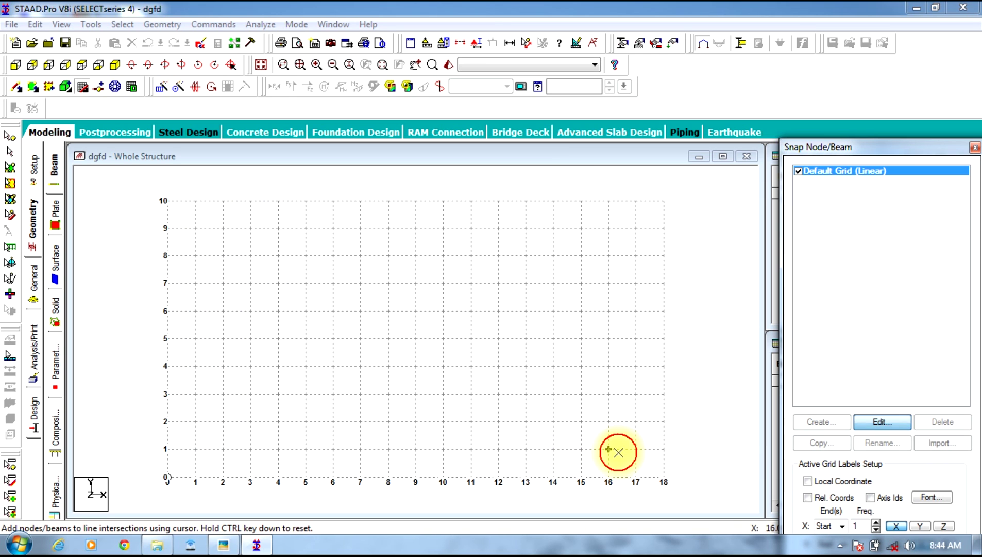
Draw the continuous beam through grid points 0, 4, 10, 14 and 18 ft
left_click(169, 475)
left_click(281, 480)
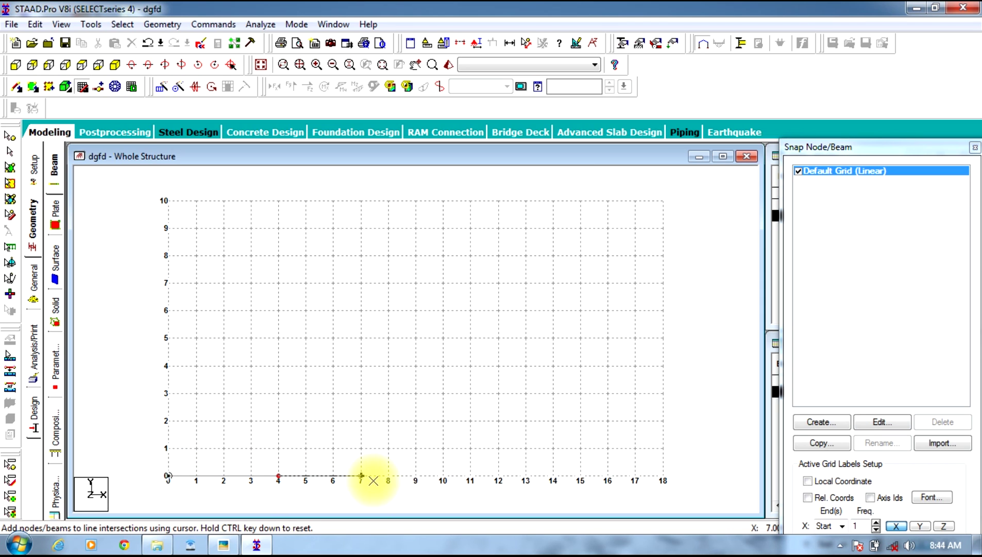
left_click(445, 481)
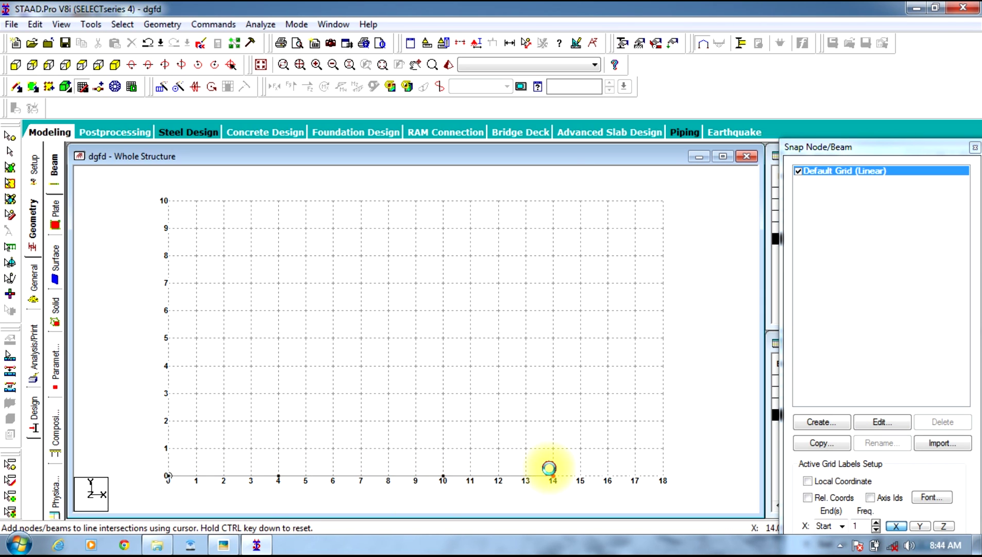
left_click(549, 468)
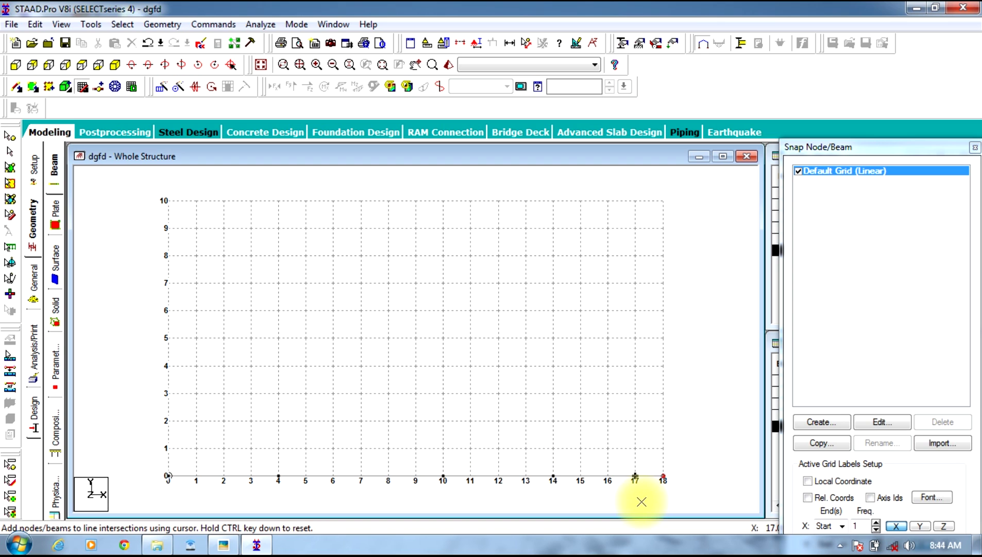
key("Escape")
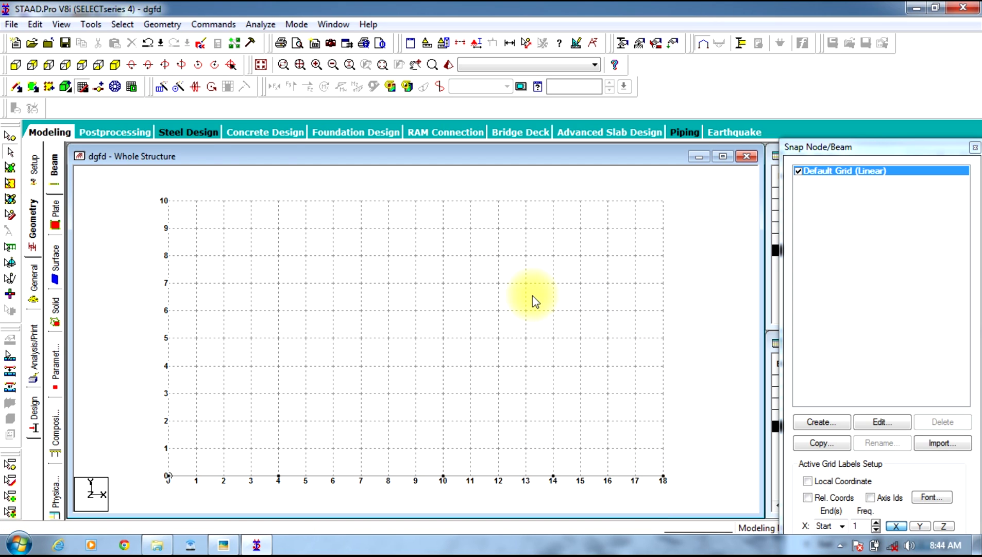
Define a concrete rectangular section with YD 0.45 ft and ZD 0.3 ft
left_click(88, 87)
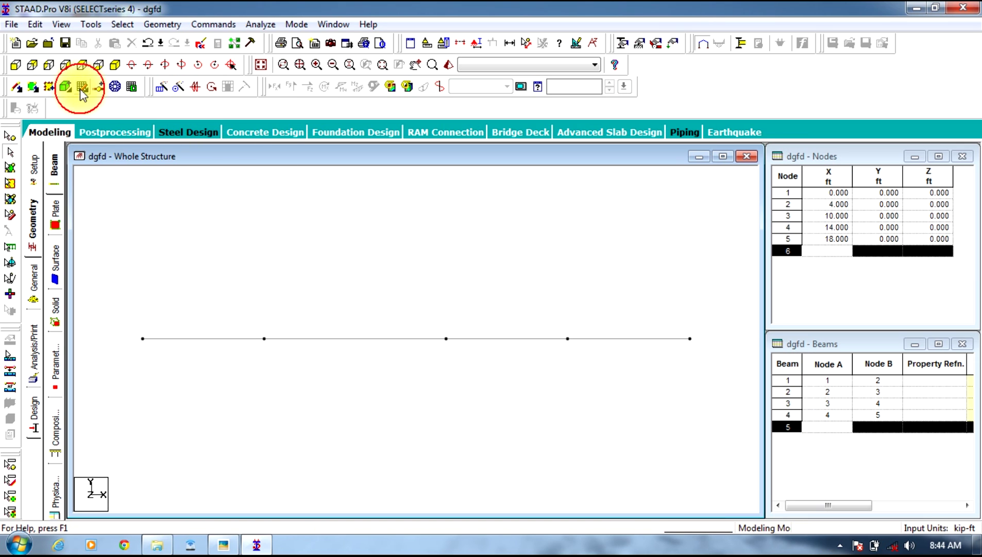
left_click(34, 295)
left_click(933, 389)
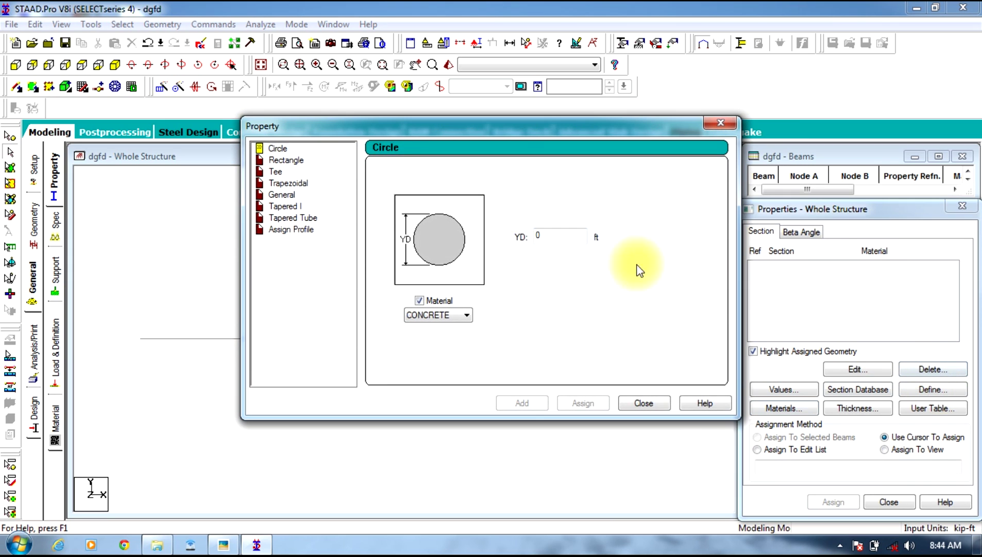
left_click(286, 159)
left_click(548, 227)
type(".45")
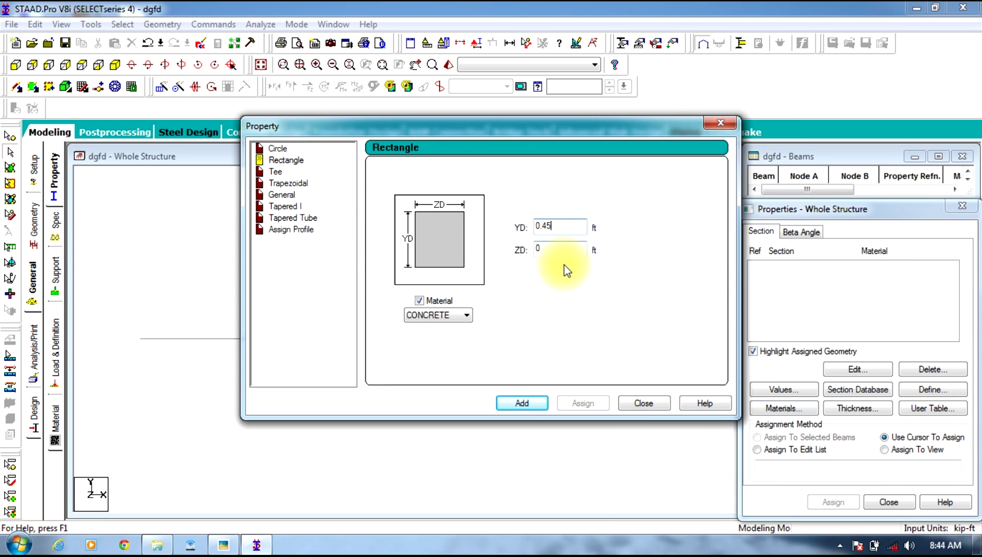
type(".3")
left_click(520, 400)
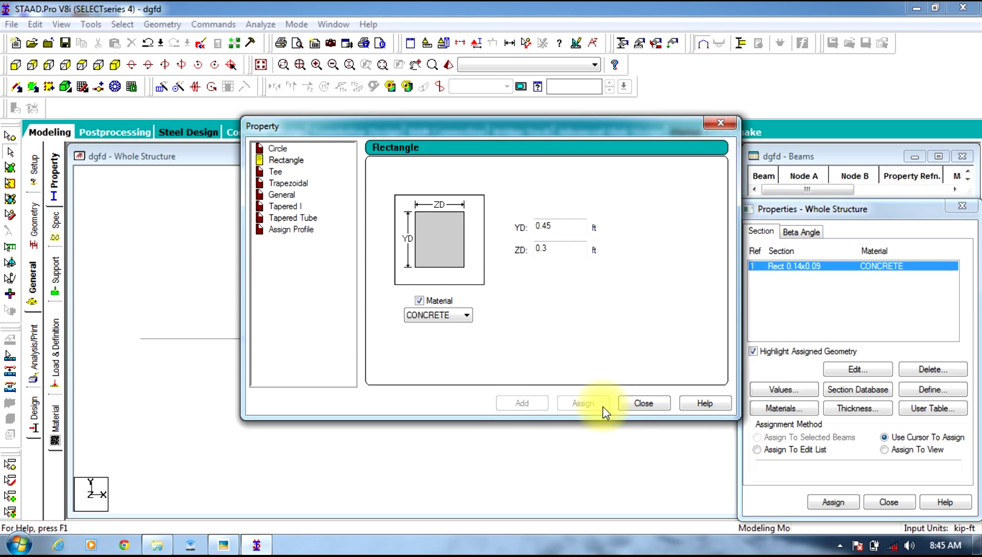
left_click(627, 403)
Assign the rectangular section to all four beams
left_click_drag(769, 321, 139, 339)
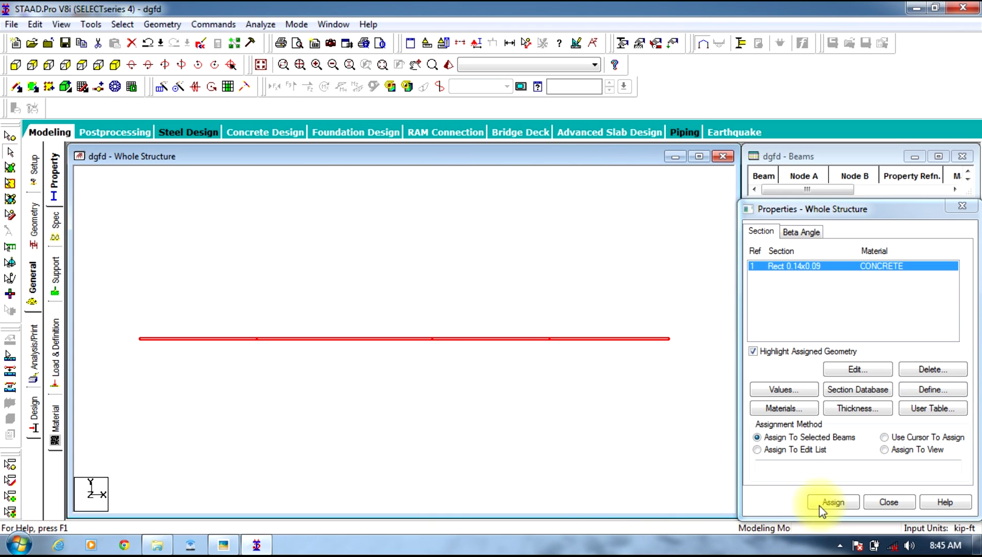
left_click(834, 502)
left_click(881, 408)
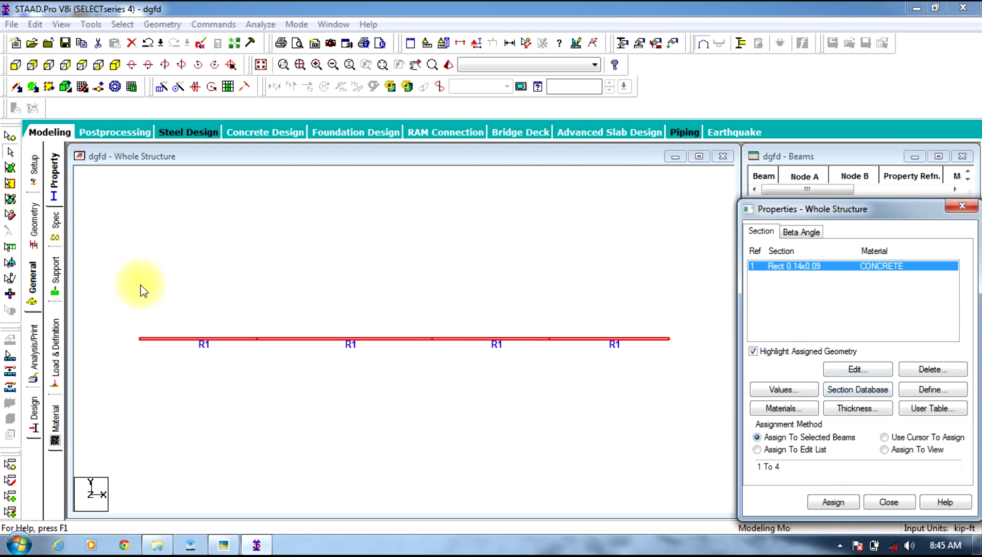
Create a Pinned support and a Fixed But support releasing FX and MZ
left_click(56, 281)
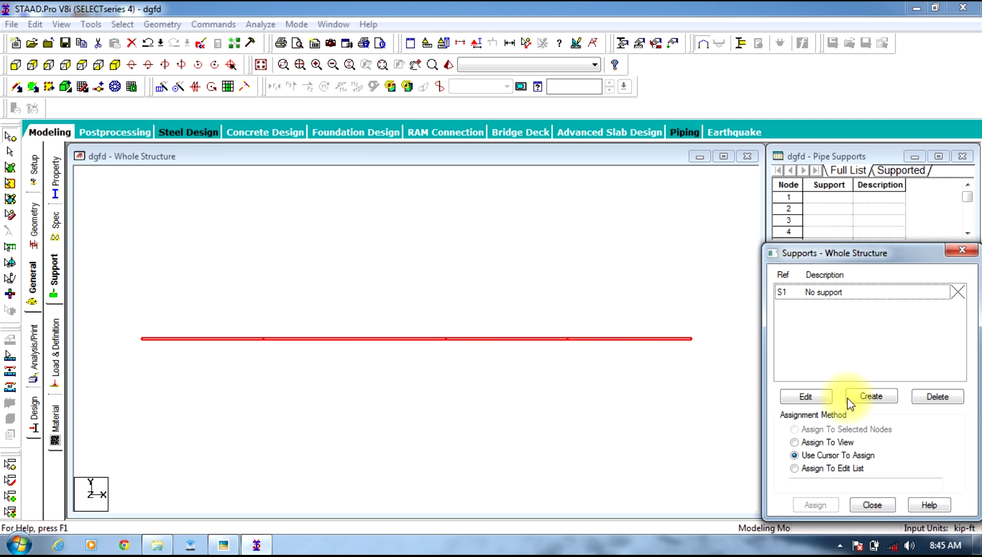
left_click(864, 397)
left_click(765, 222)
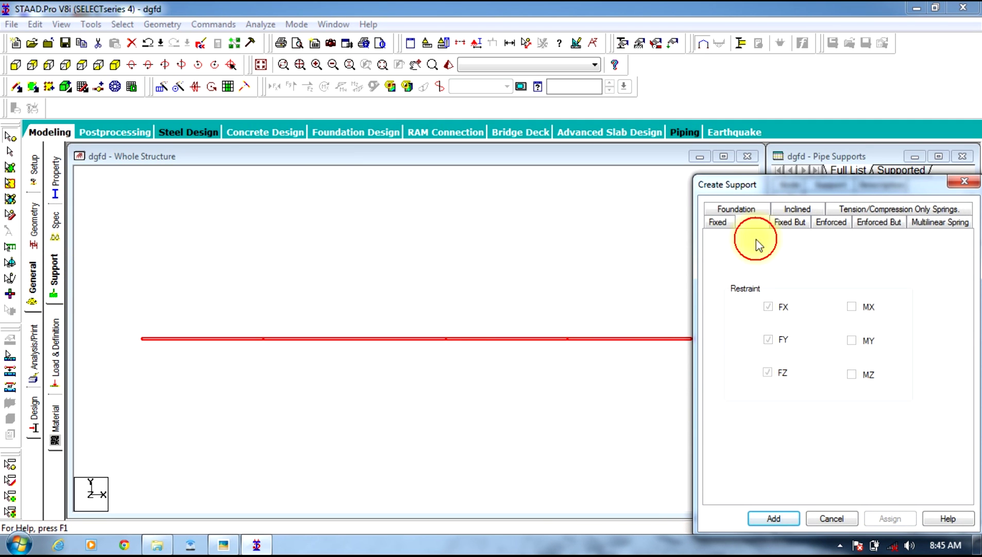
left_click(788, 517)
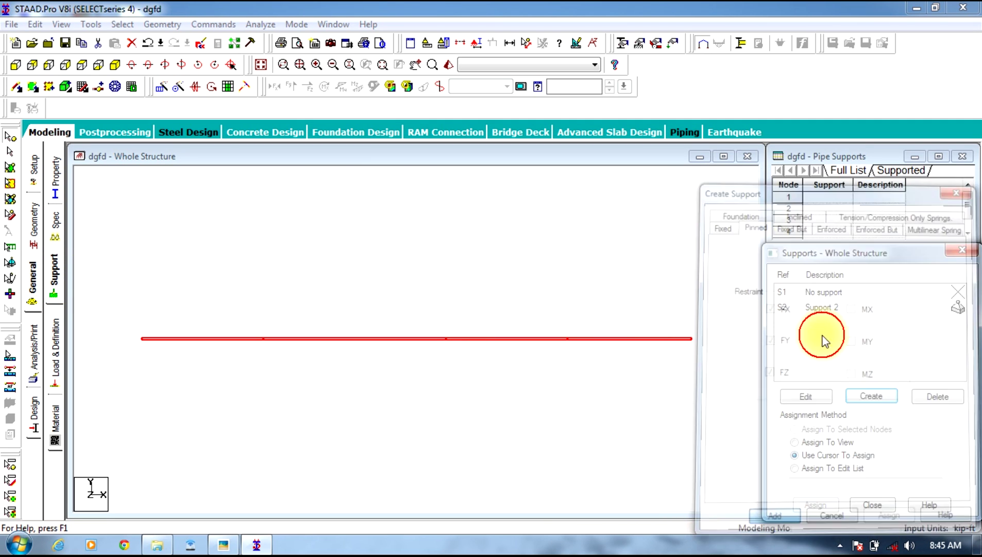
left_click(870, 396)
left_click(790, 221)
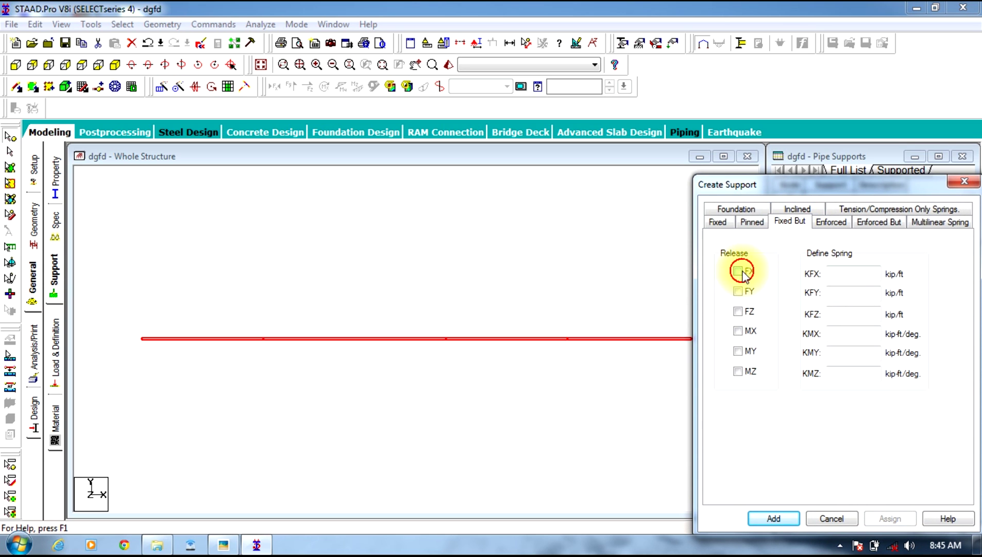
left_click(742, 271)
left_click(741, 372)
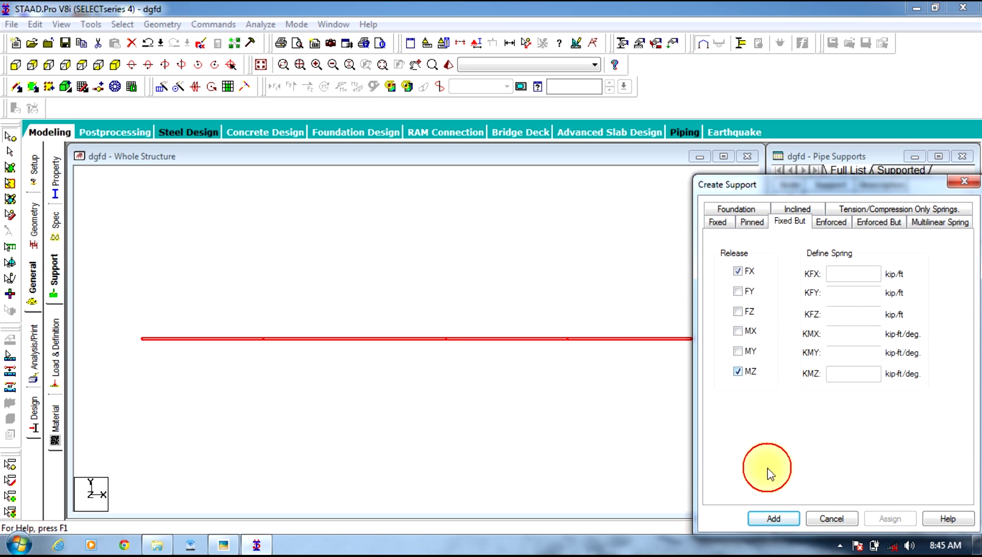
left_click(769, 518)
Assign Support 2 to node 2 and Support 3 to node 5
left_click(844, 307)
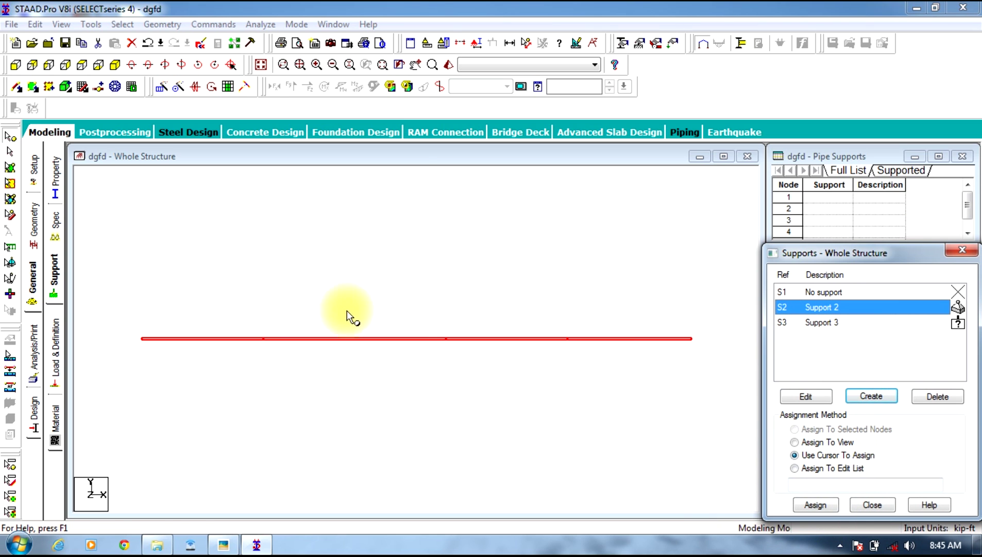
left_click(264, 338)
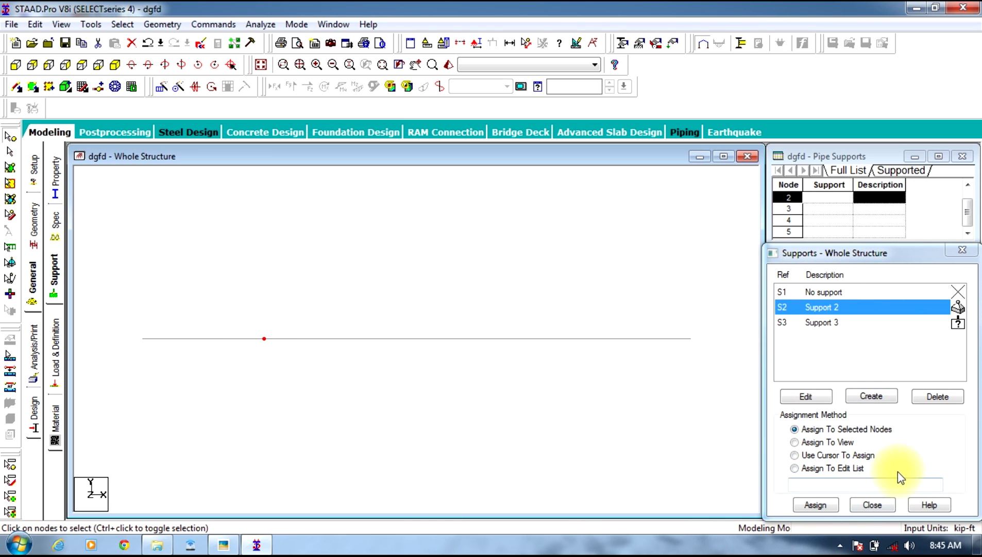
left_click(815, 504)
left_click(871, 422)
left_click(845, 322)
left_click_drag(724, 318, 628, 395)
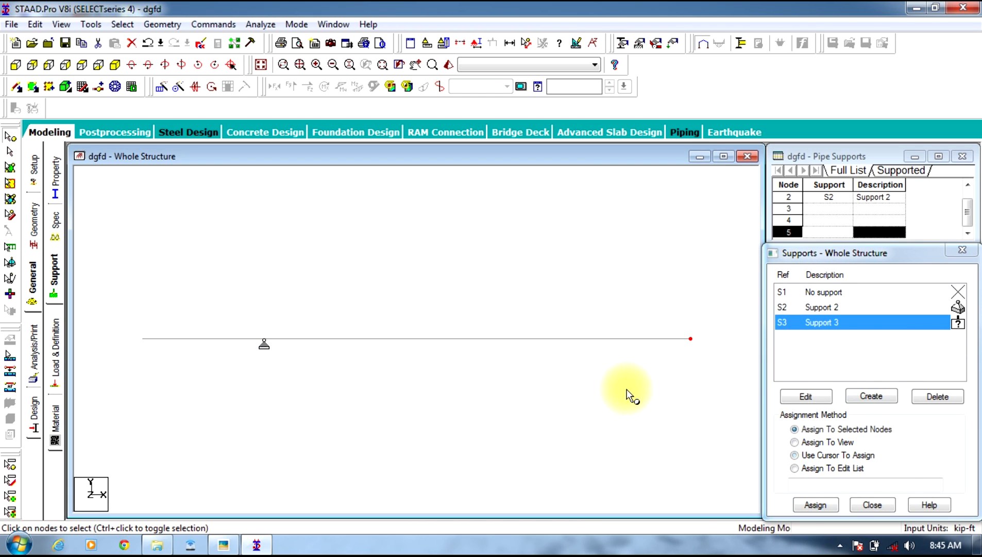
left_click(832, 509)
left_click(859, 420)
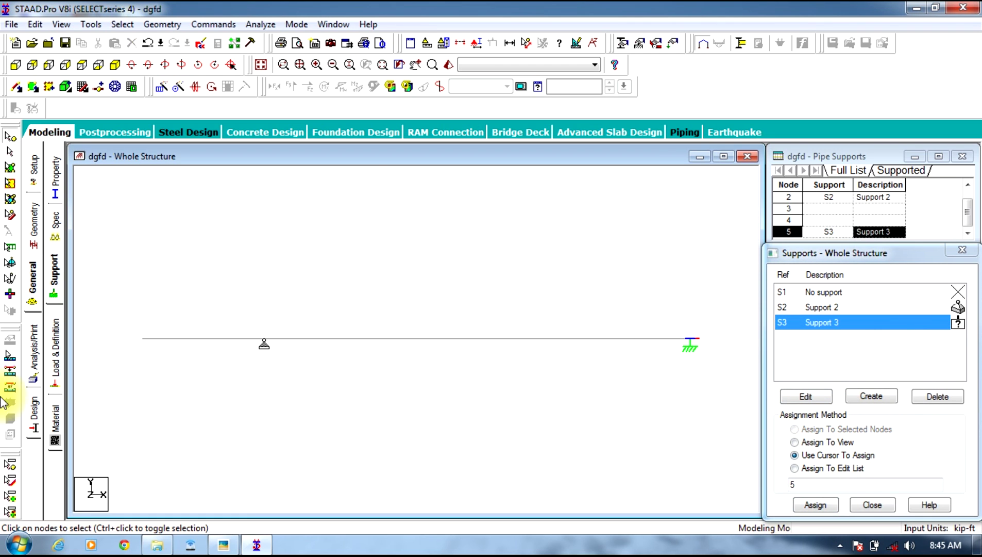
right_click(236, 271)
left_click(235, 330)
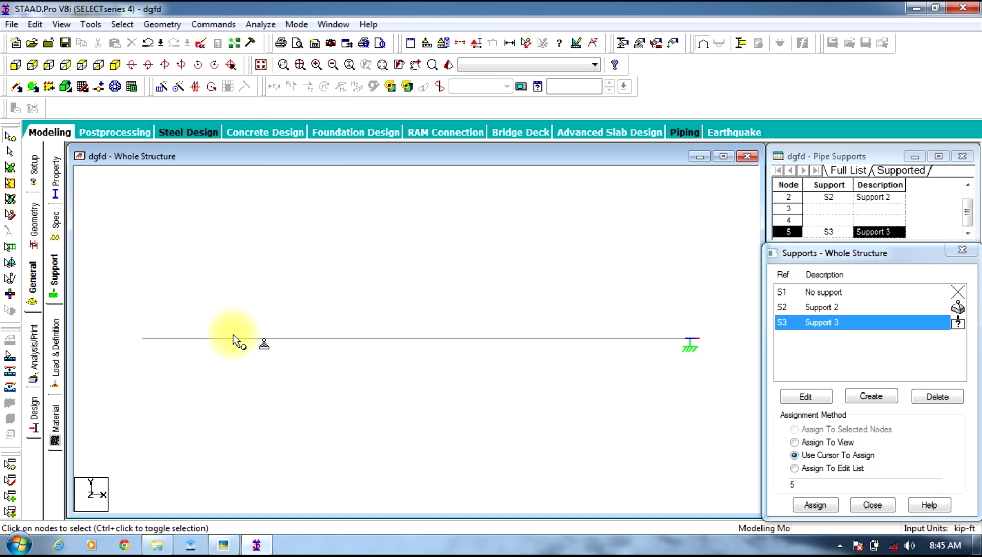
Create LOAD CASE 1 under Load Cases Details
left_click(55, 350)
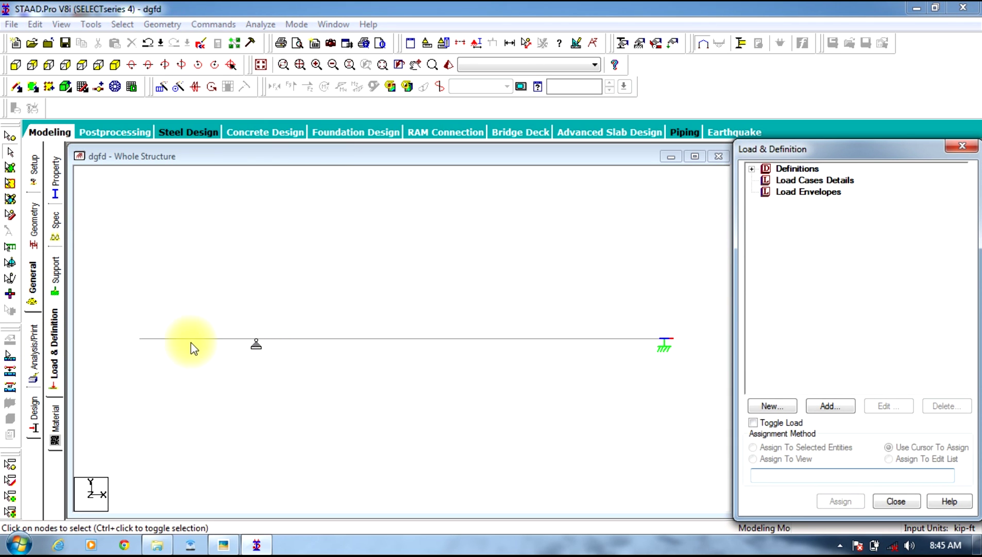
left_click(787, 180)
left_click(828, 406)
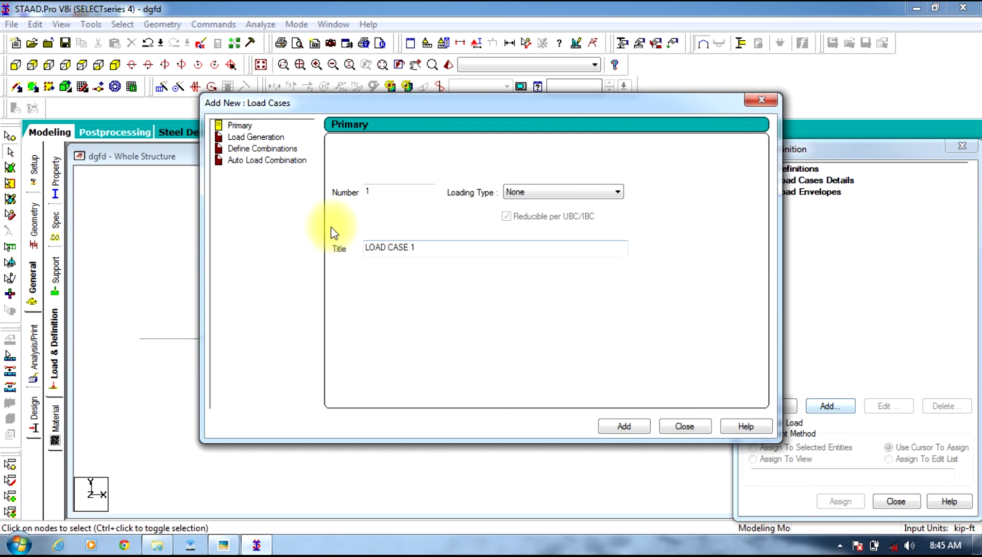
left_click(619, 427)
left_click(670, 425)
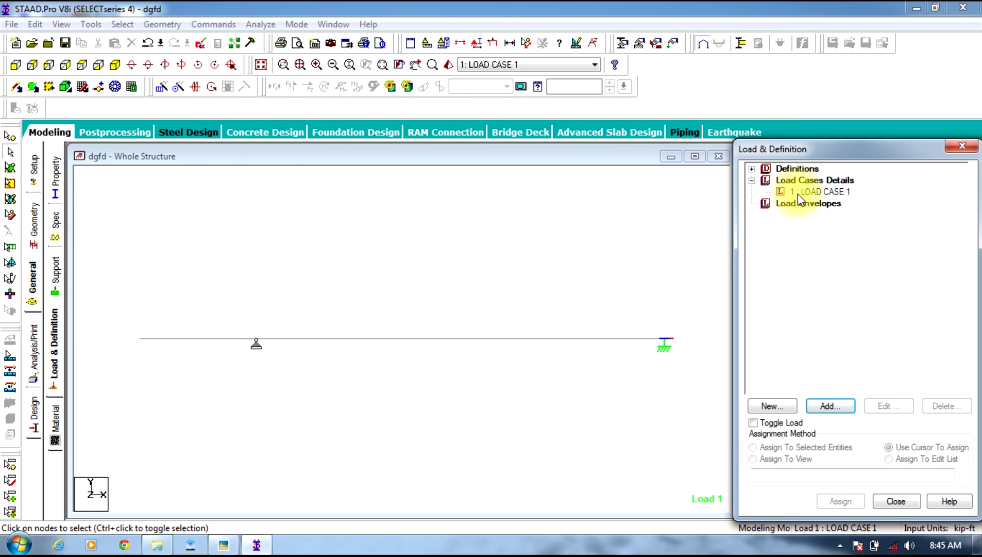
left_click(817, 191)
Add a nodal load of FY -20 kip to LOAD CASE 1
left_click(830, 405)
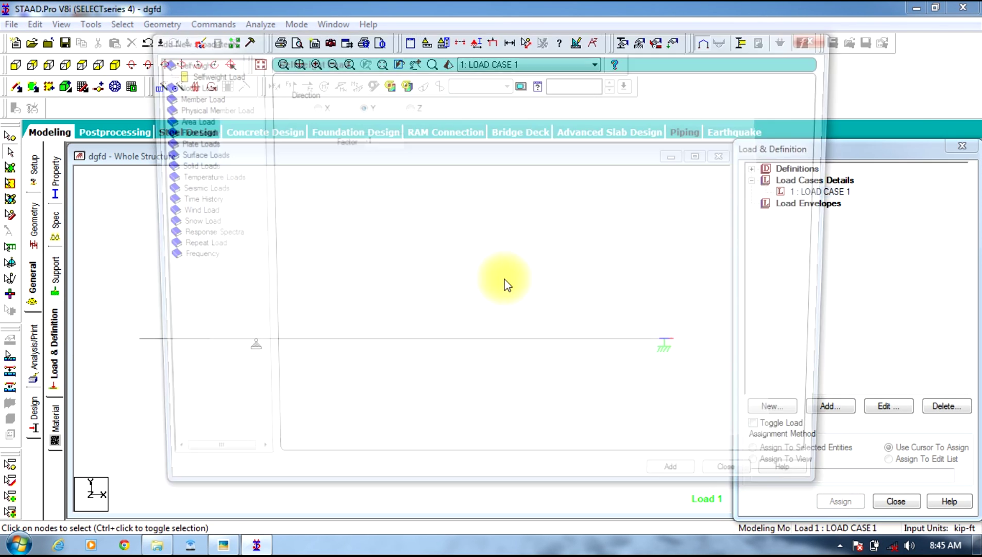
left_click(164, 86)
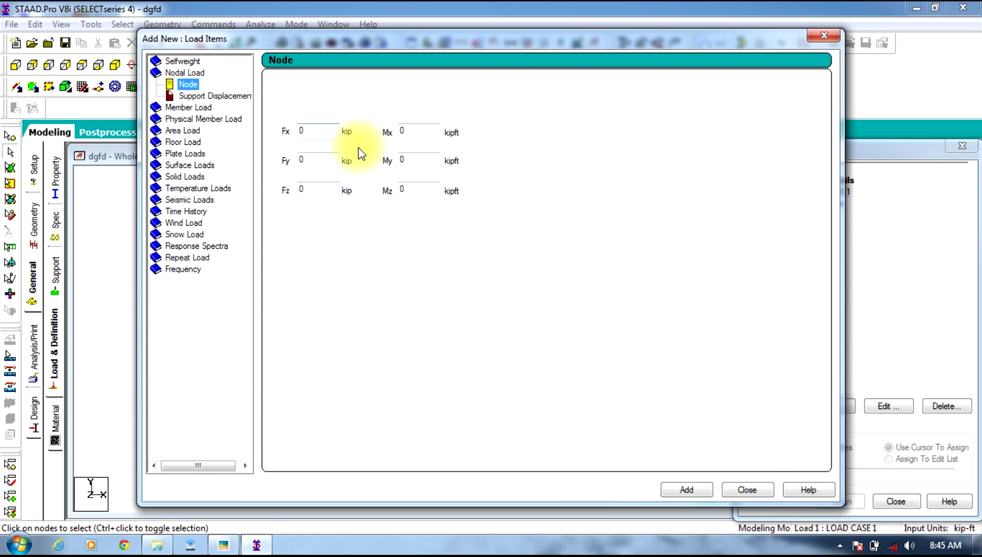
left_click(223, 545)
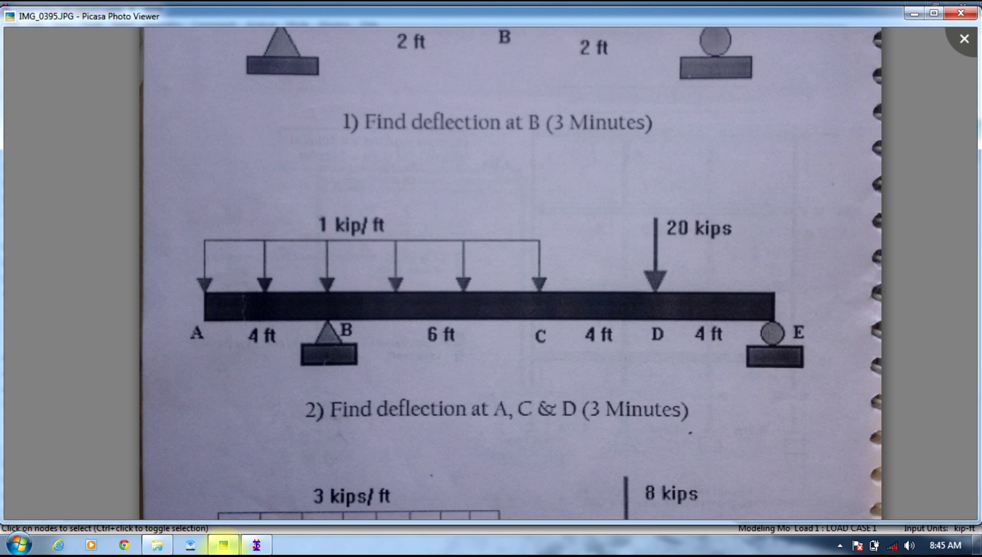
left_click(223, 544)
double_click(324, 160)
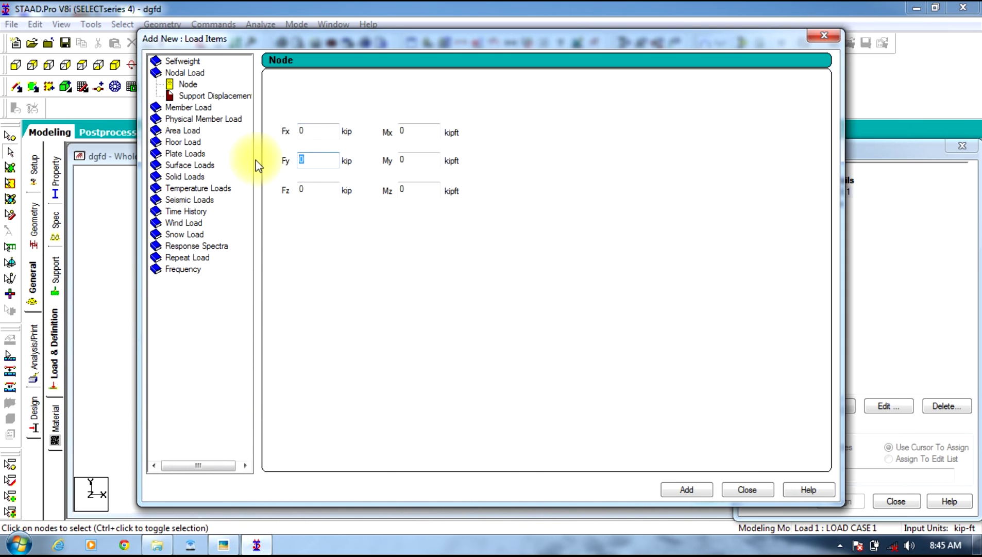
type("-20")
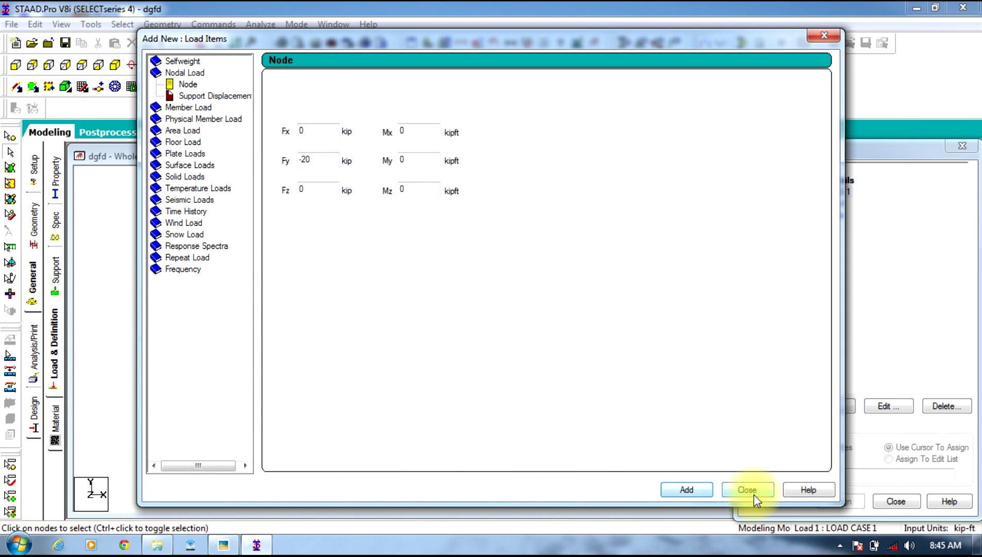
Add a uniform GY member load of -1 kip/ft to LOAD CASE 1
left_click(199, 107)
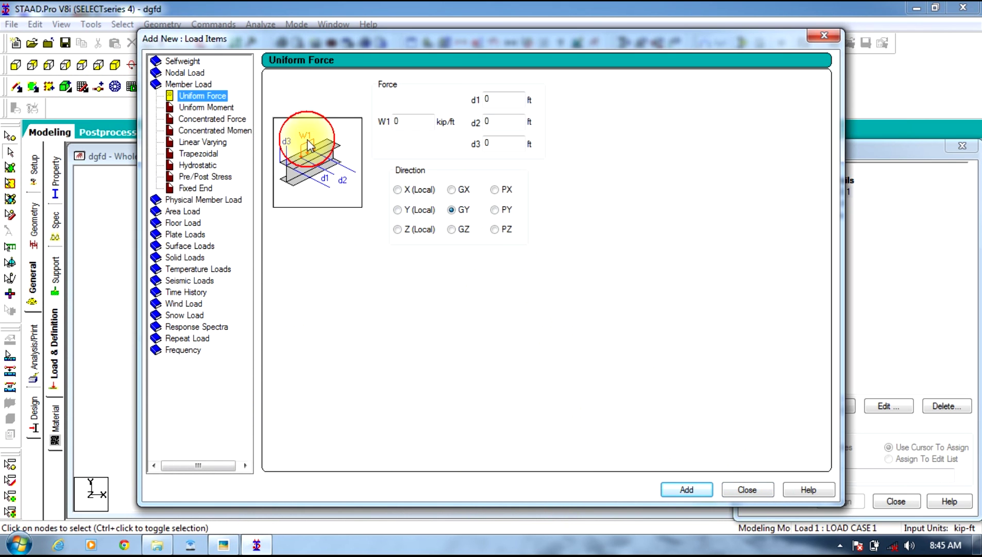
left_click(223, 545)
left_click(223, 544)
left_click(418, 121)
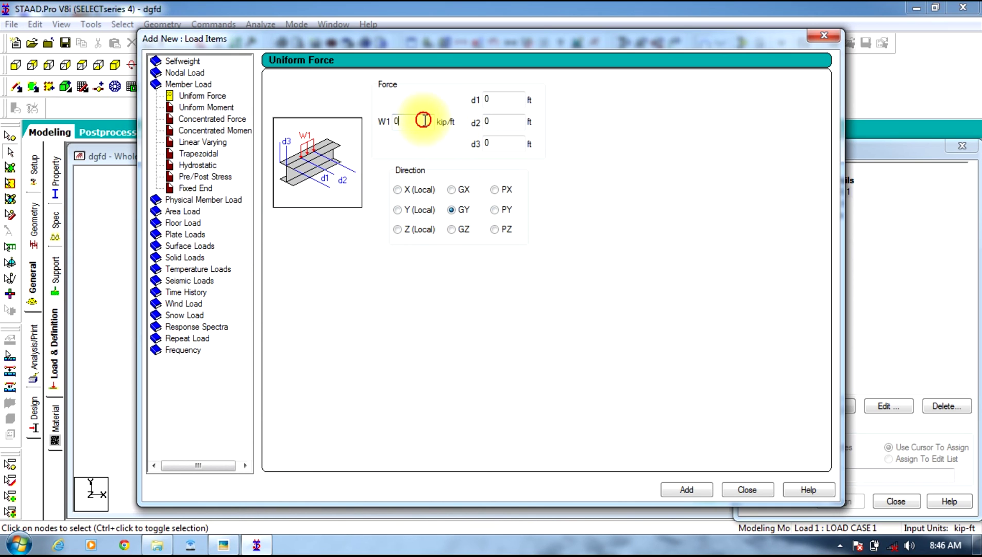
type("-1")
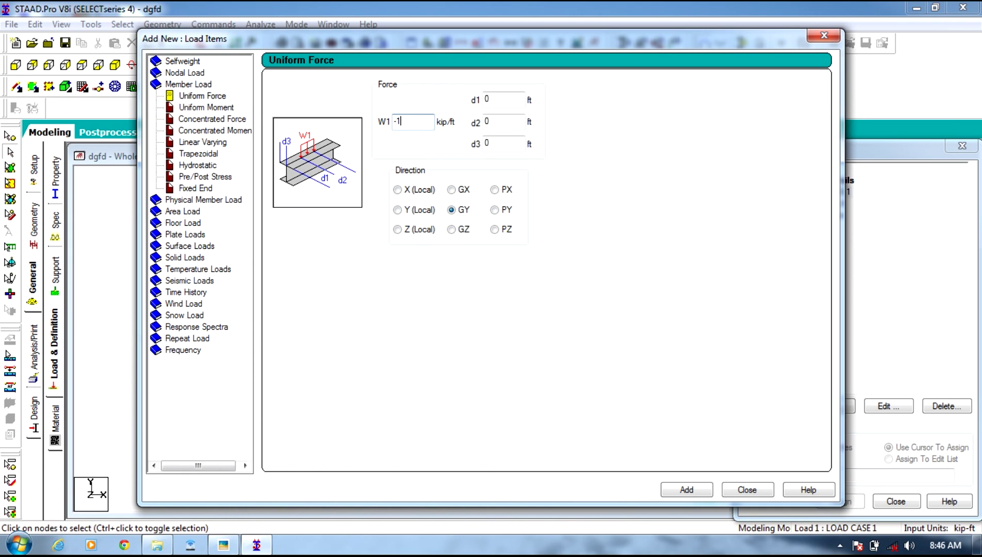
left_click(691, 488)
left_click(747, 489)
left_click(823, 203)
Apply the -20 kip point load to interior node 4
left_click(13, 150)
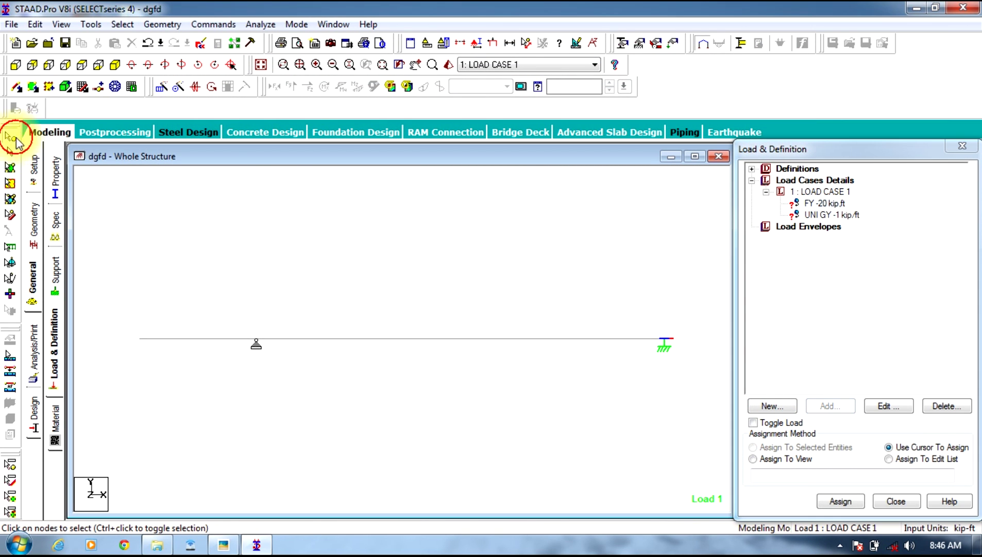
left_click(547, 339)
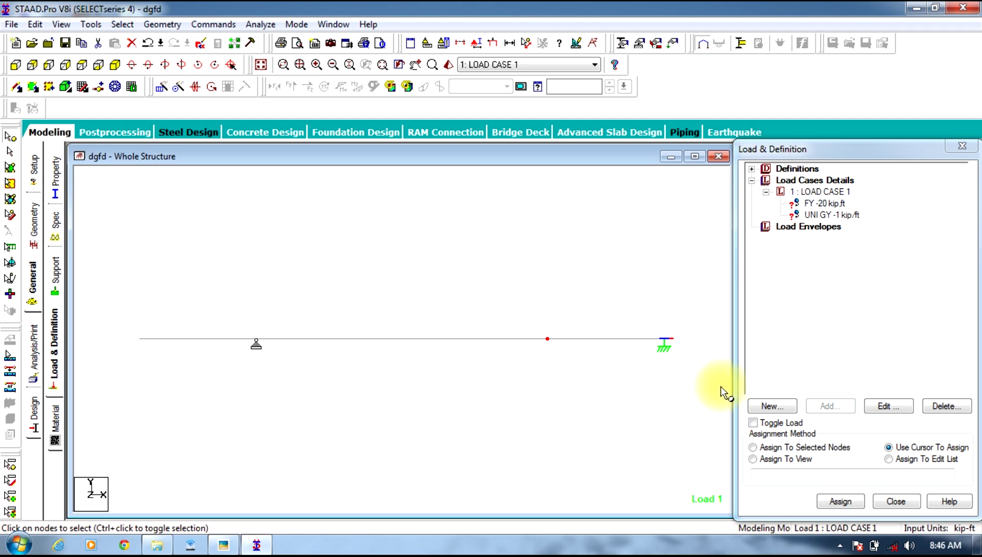
left_click(779, 447)
left_click(839, 499)
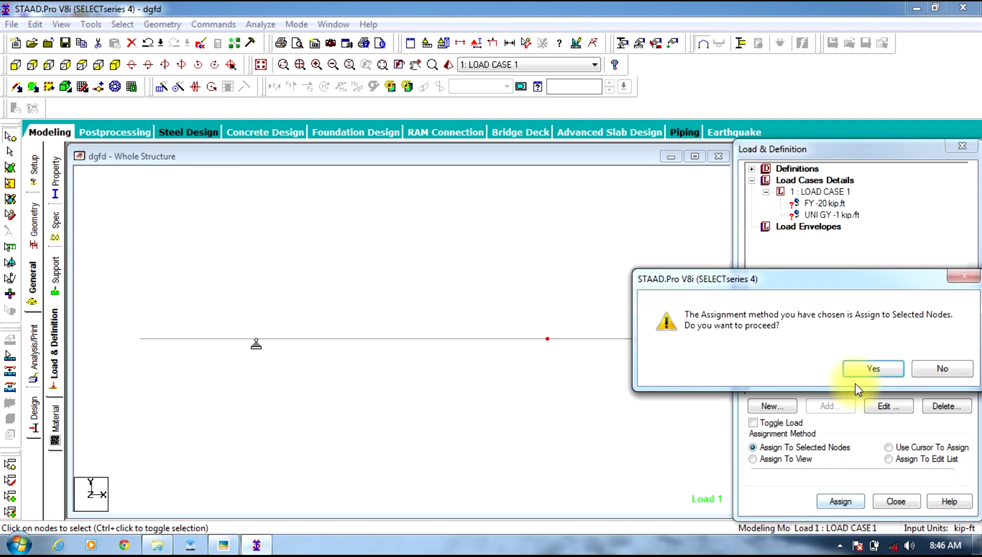
left_click(865, 368)
Apply the -1 kip/ft uniform load to beams 1 and 2
left_click(833, 215)
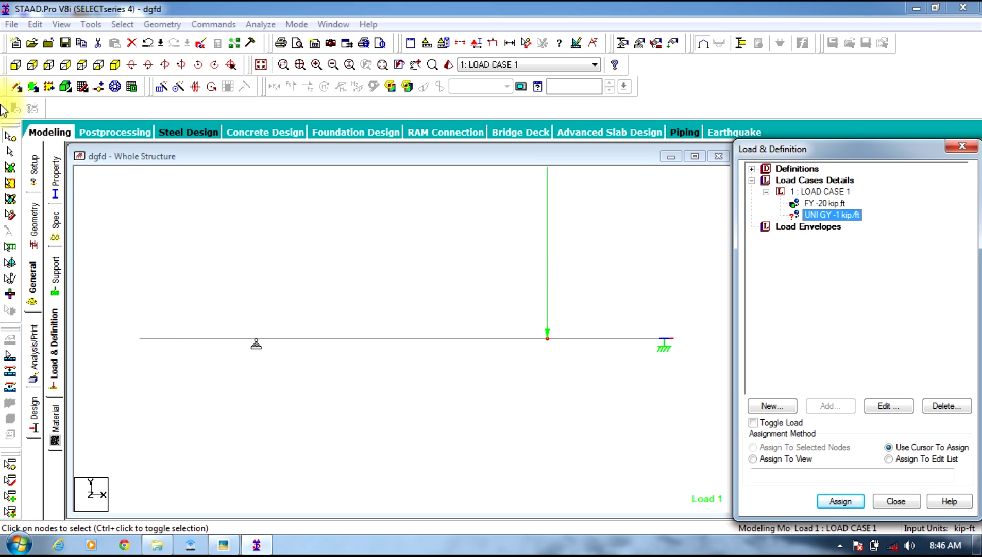
left_click(16, 152)
left_click(186, 338)
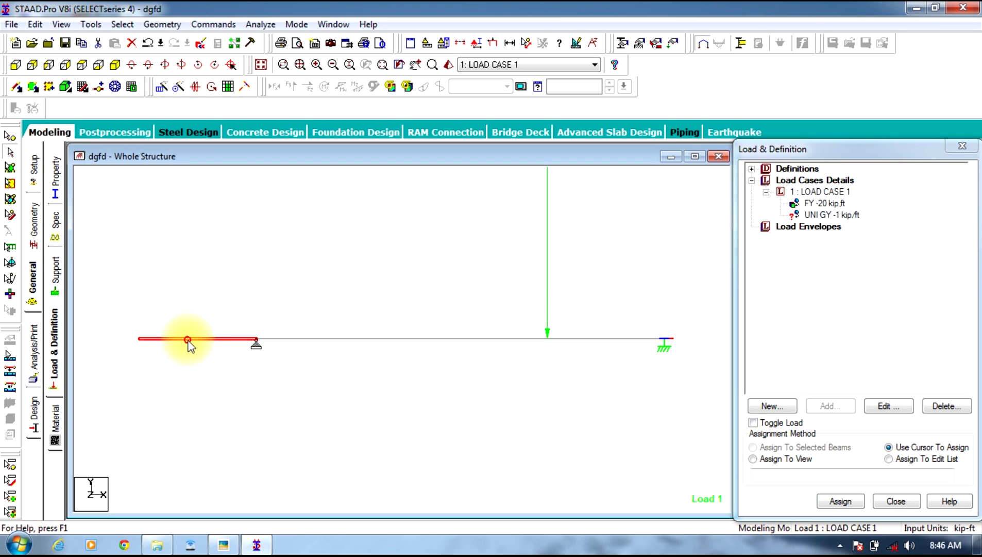
left_click(291, 338, "ctrl")
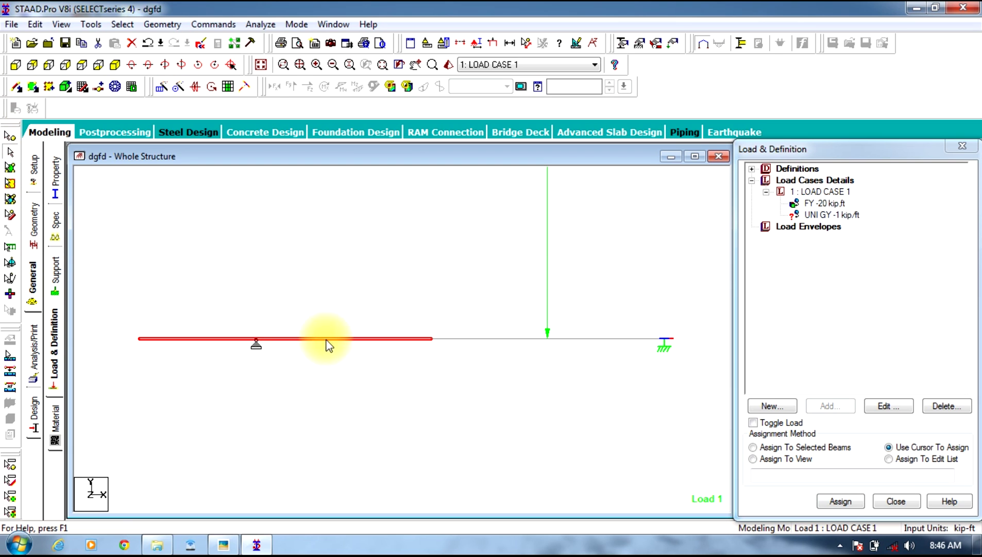
left_click(811, 447)
left_click(840, 501)
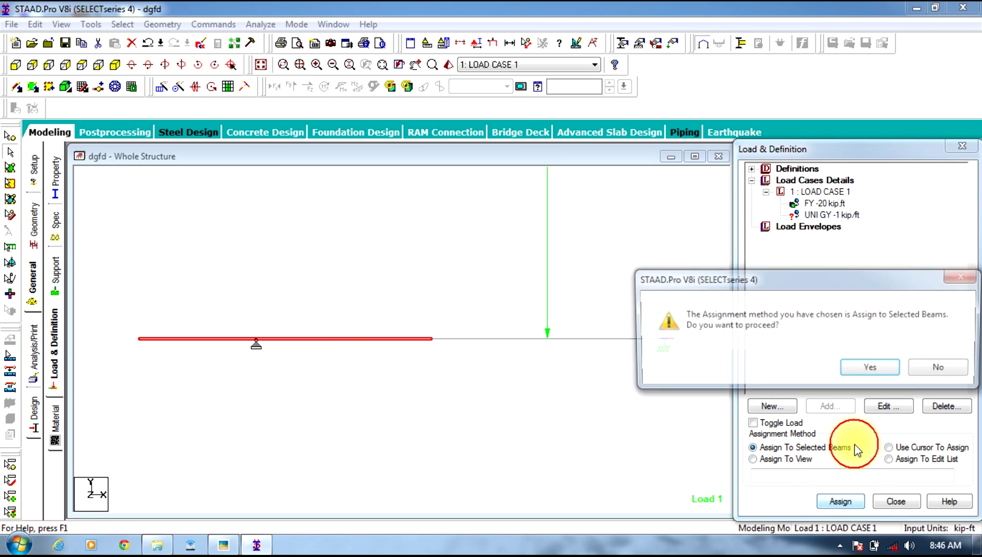
left_click(866, 373)
left_click(493, 44)
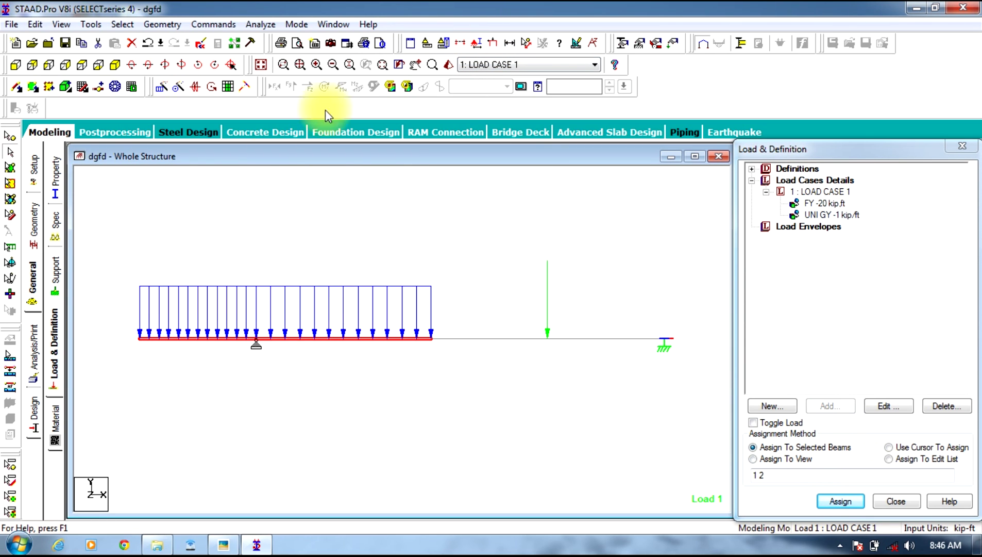
Add a Perform Analysis command to the model
left_click(32, 350)
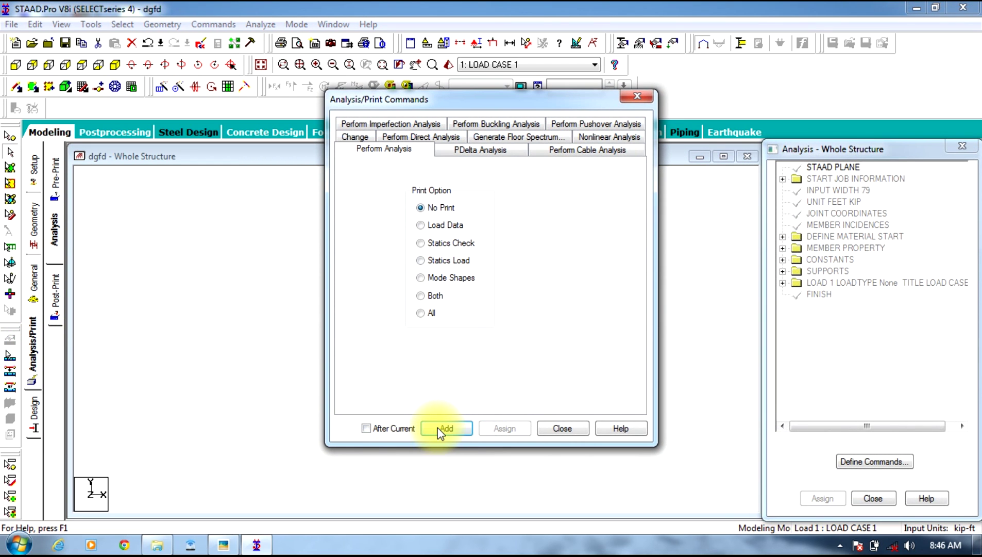
left_click(437, 428)
left_click(555, 428)
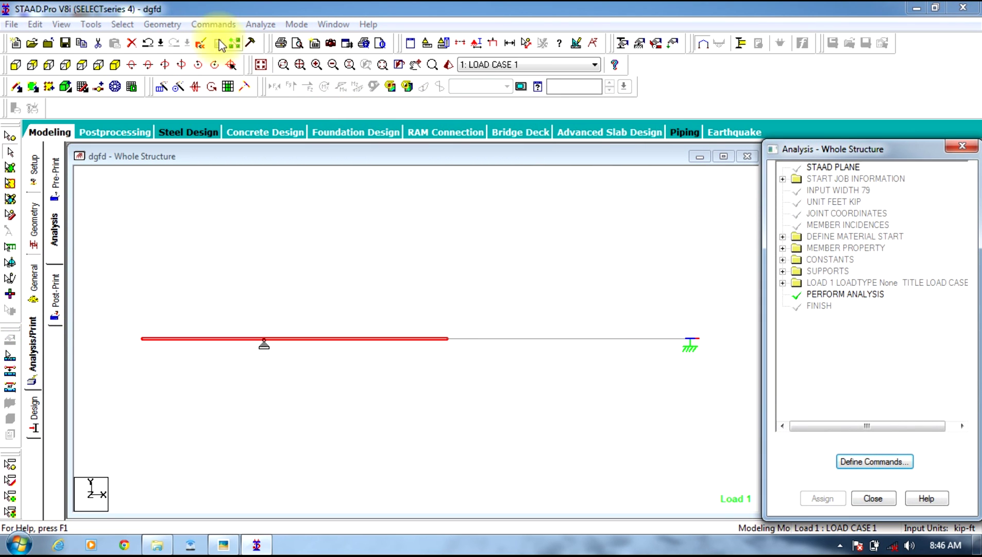
Save and run the analysis, which finishes with 0 errors and 0 warnings
left_click(250, 24)
left_click(265, 36)
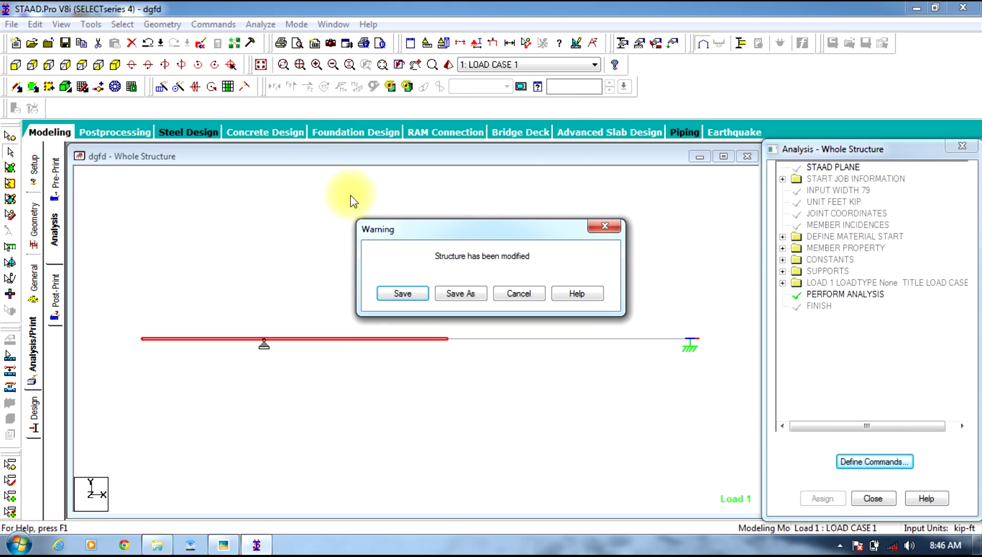
left_click(405, 294)
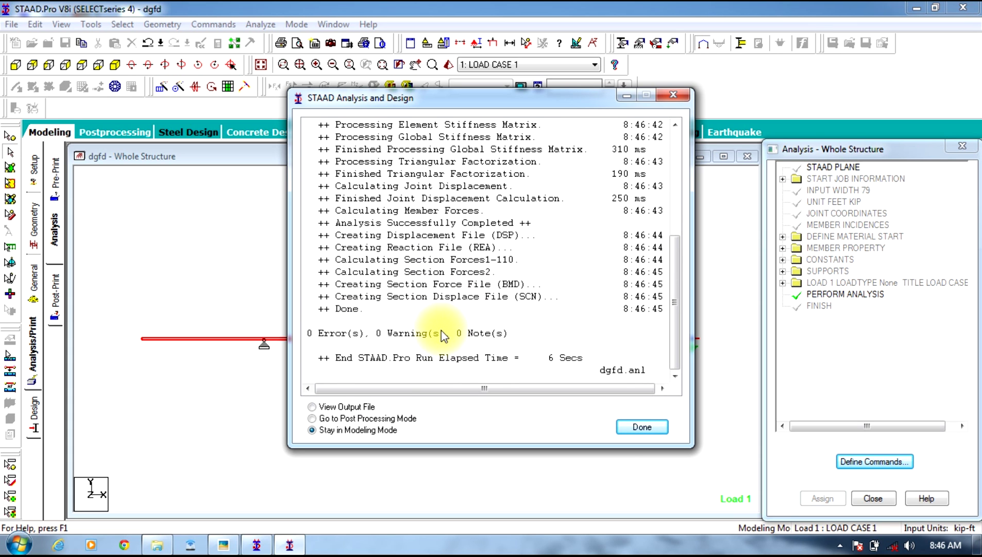
left_click(634, 422)
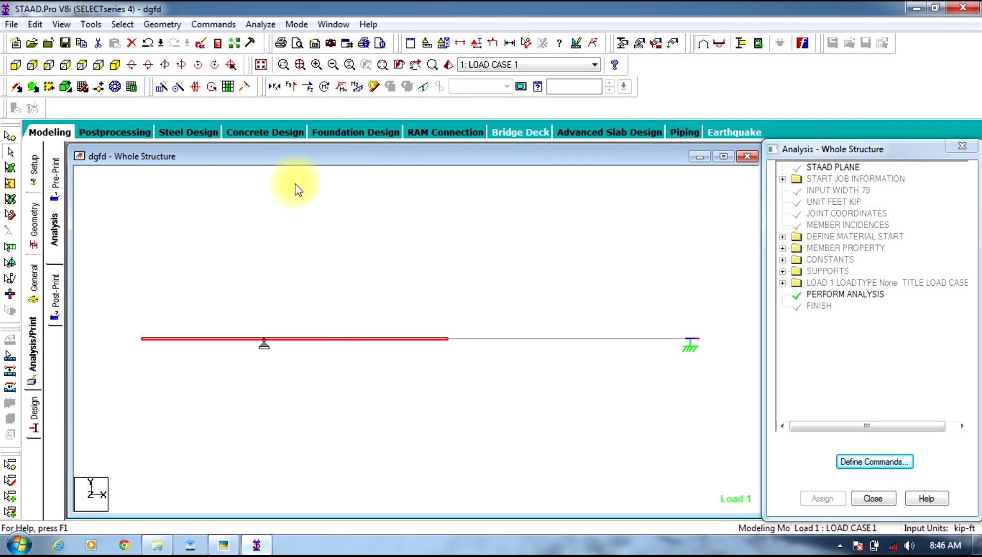
Show the Load 1 deflected shape in Postprocessing, enlarged and exaggerated
left_click(120, 134)
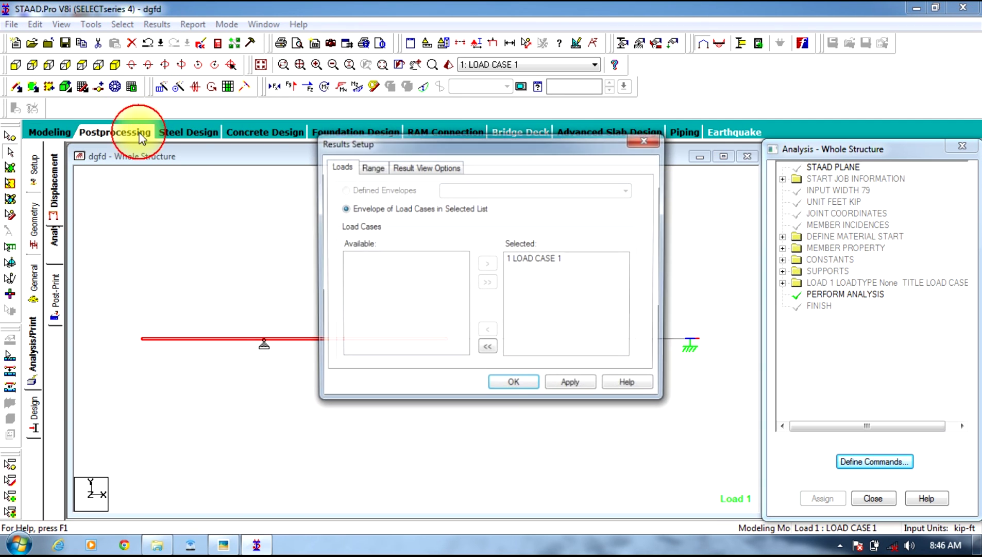
left_click(515, 385)
left_click(485, 155)
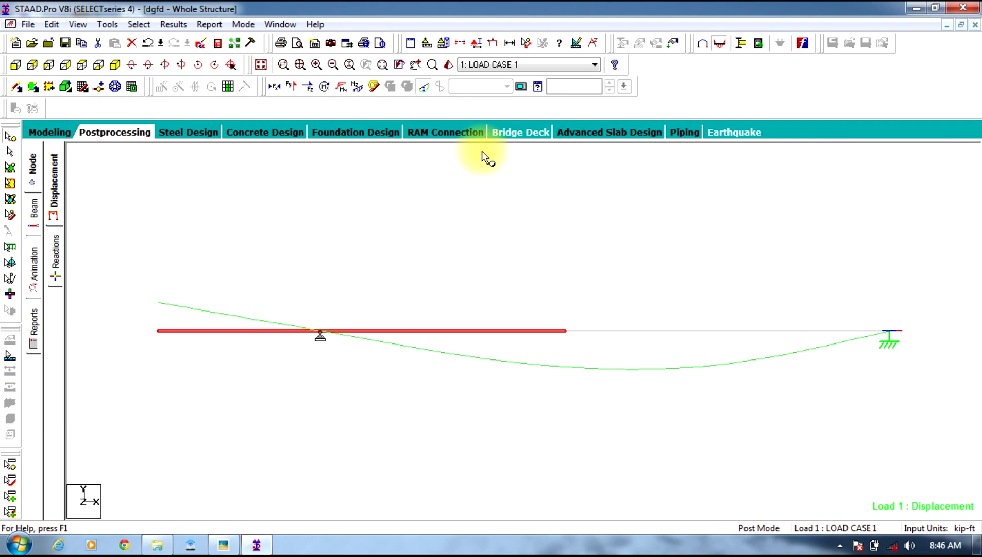
left_click(424, 87)
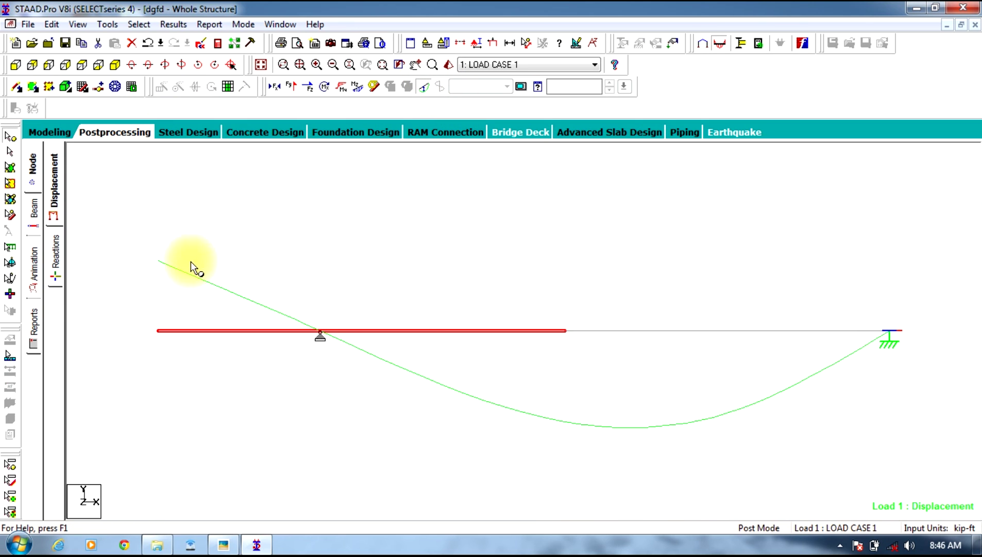
Annotate the beams with maximum resultant displacements, peaking at 289.250 mm
left_click(170, 25)
left_click(227, 252)
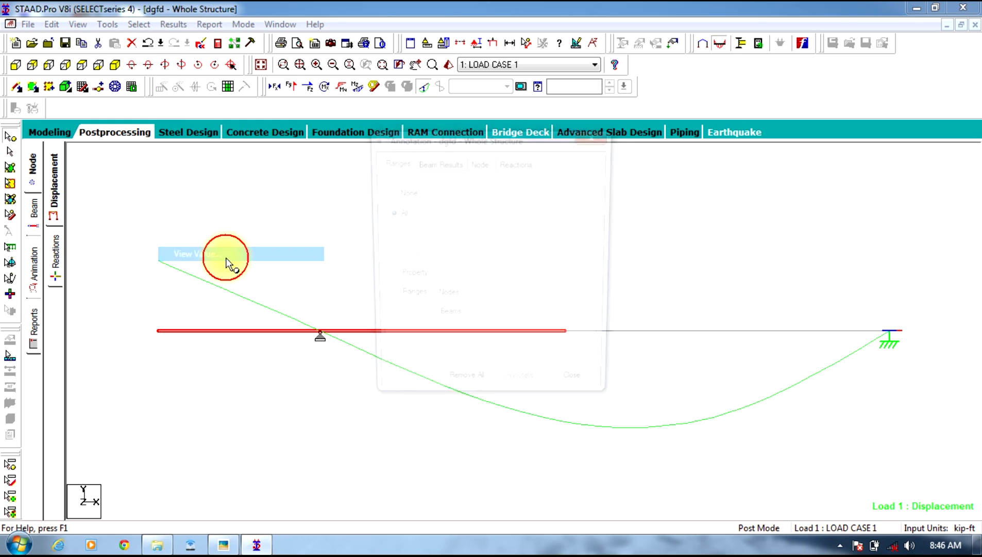
left_click(433, 163)
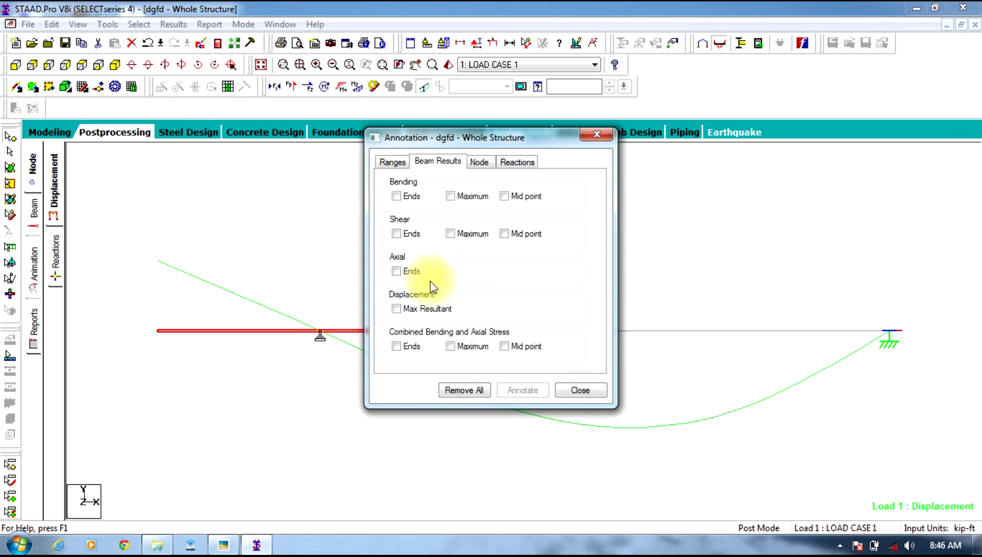
left_click(420, 312)
left_click(512, 391)
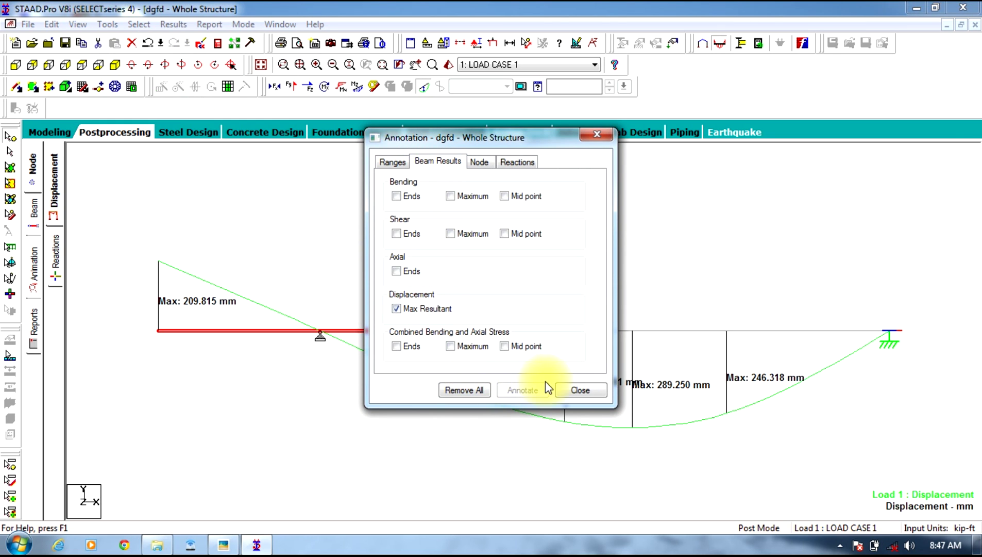
left_click(577, 389)
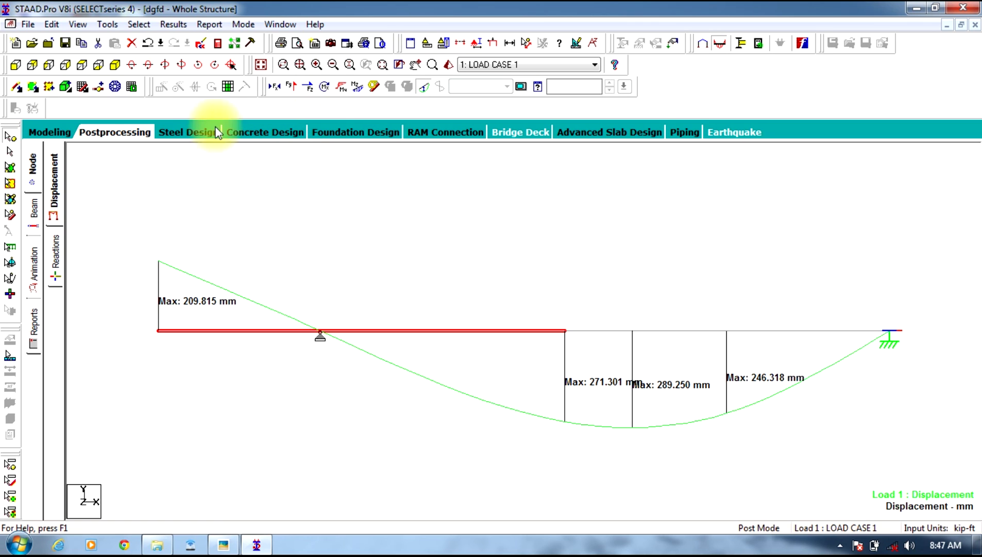
Zoom in on problem 3's beam diagram with the 3 kips/ft and 8 kips loads
left_click(225, 544)
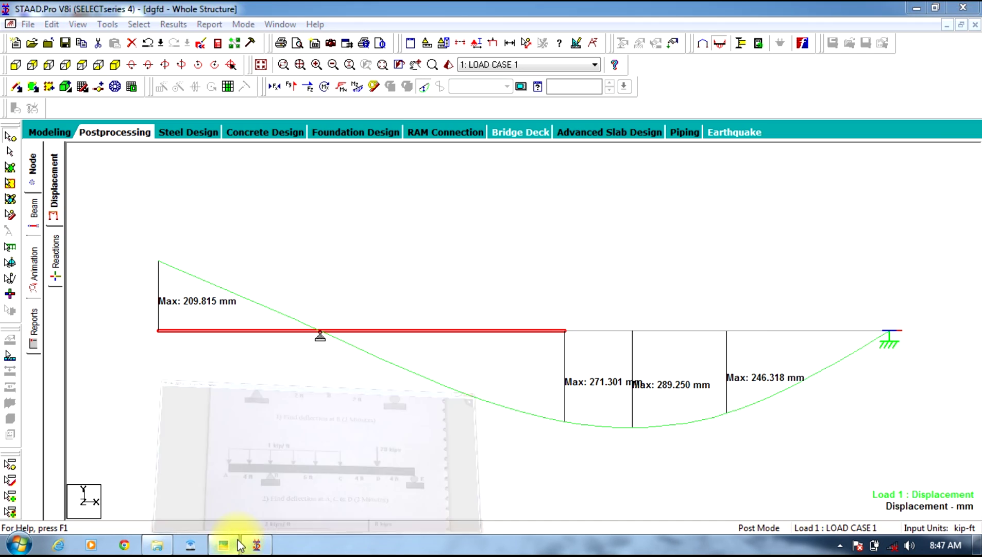
scroll(412, 356, "down", 2)
left_click_drag(434, 313, 467, 136)
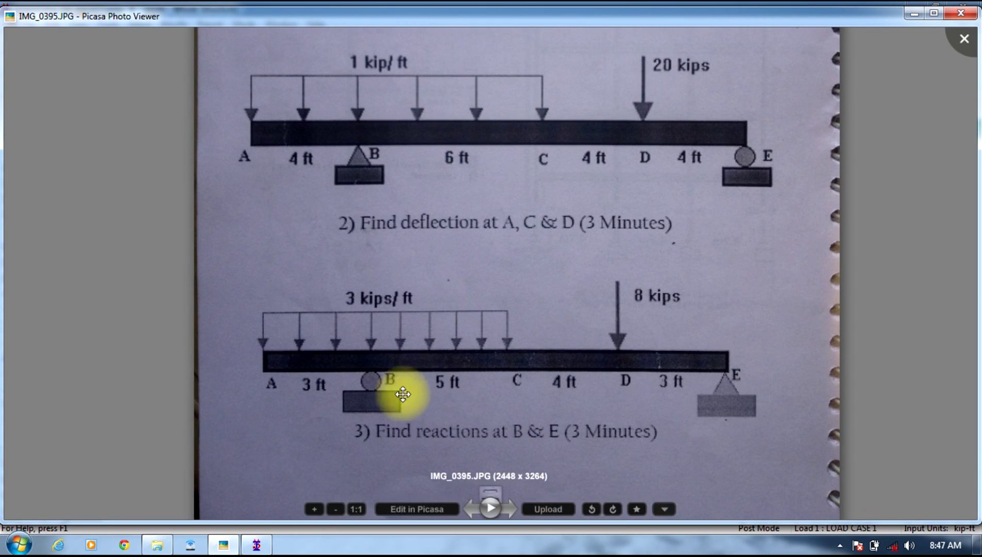
left_click_drag(620, 314, 615, 246)
scroll(570, 263, "up", 3)
scroll(552, 241, "up", 1)
scroll(597, 281, "up", 2)
scroll(605, 248, "up", 1)
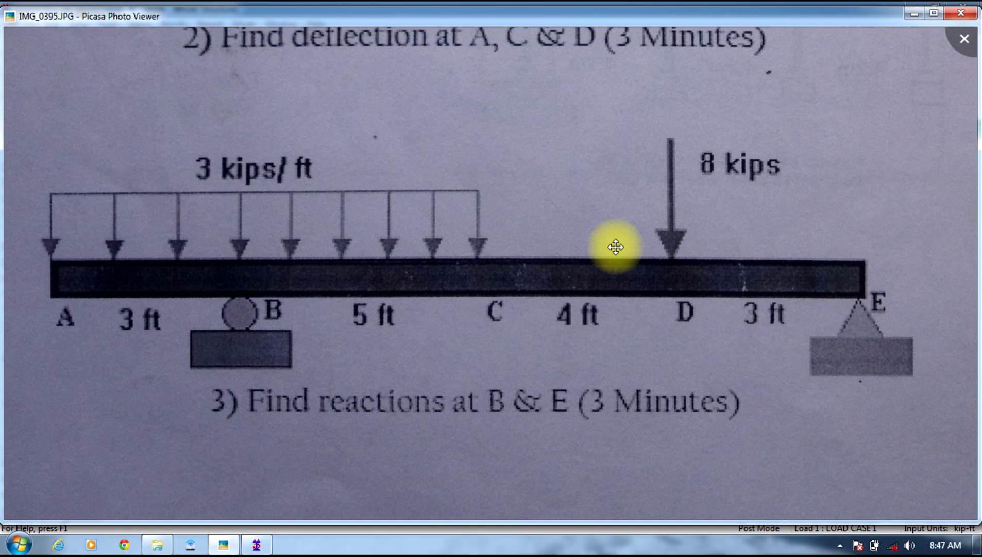